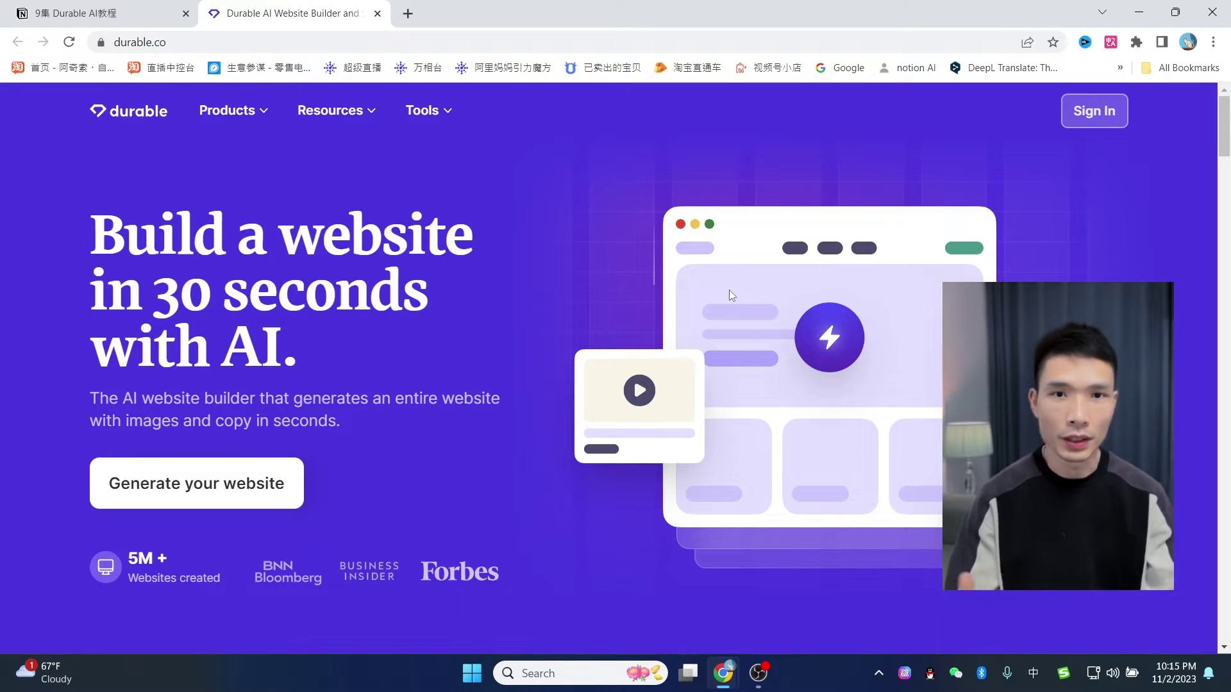
Start generating a website and set the business type to Doctor, continuing to the location stage
{"action": "scroll", "coordinate": [336, 434], "scroll_direction": "down", "scroll_amount": 1}
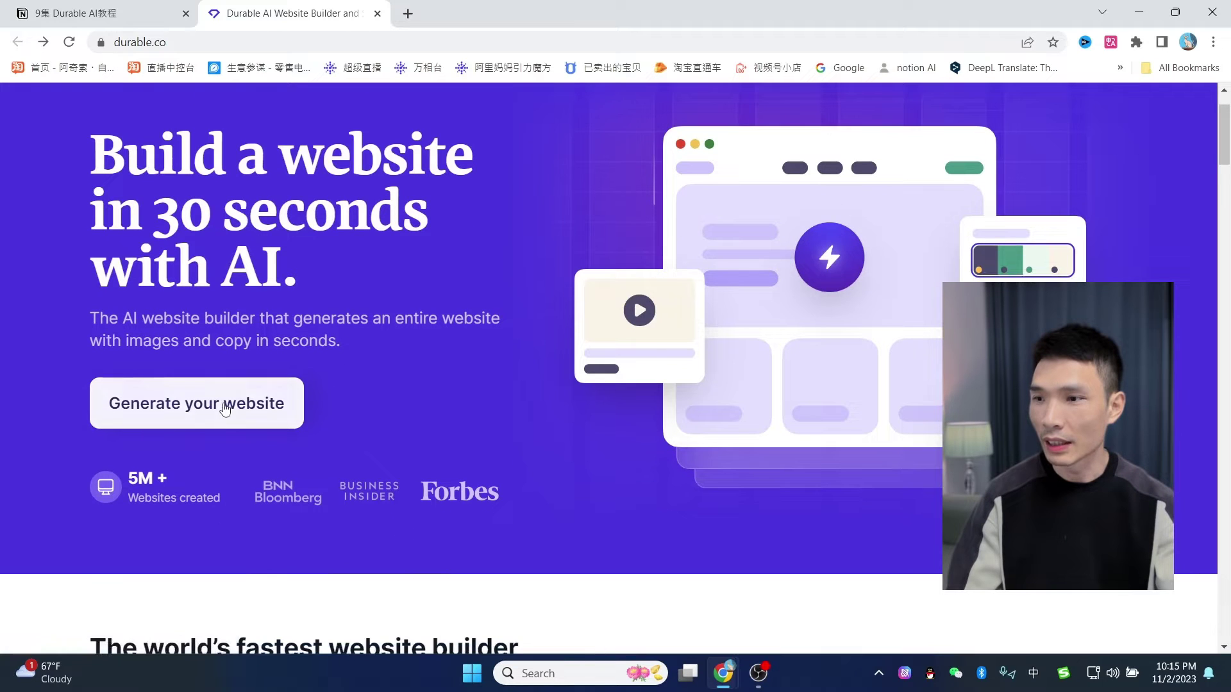
{"action": "left_click", "coordinate": [220, 410]}
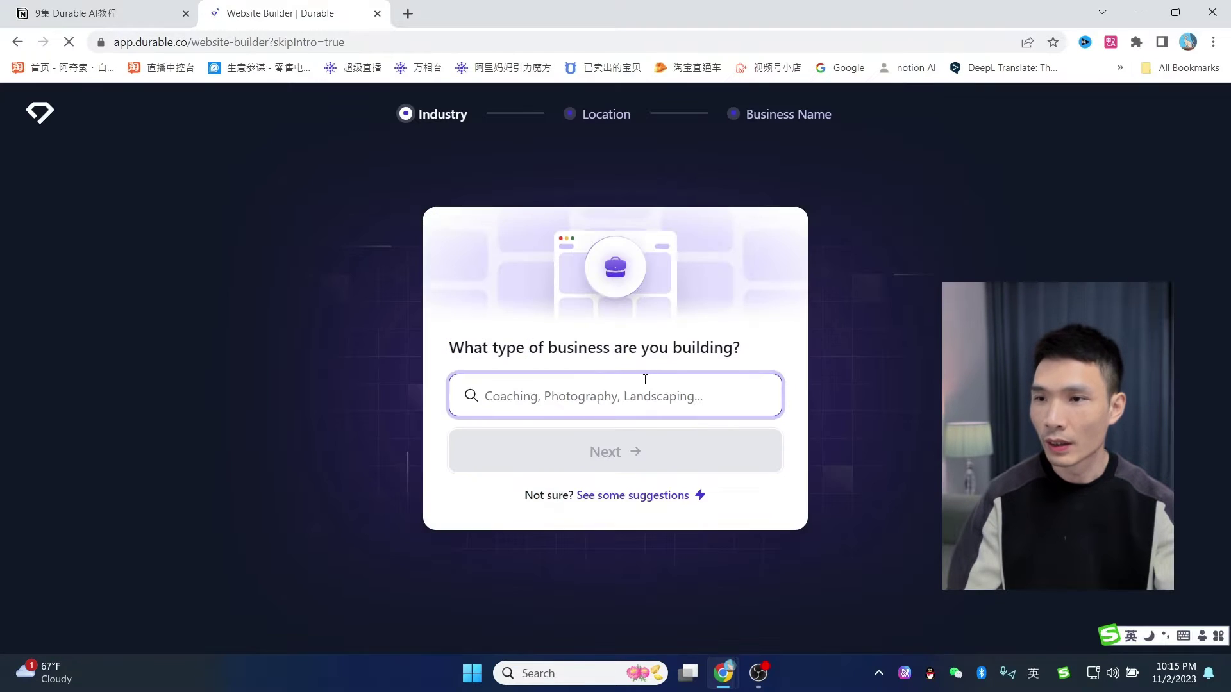
{"action": "left_click", "coordinate": [649, 396]}
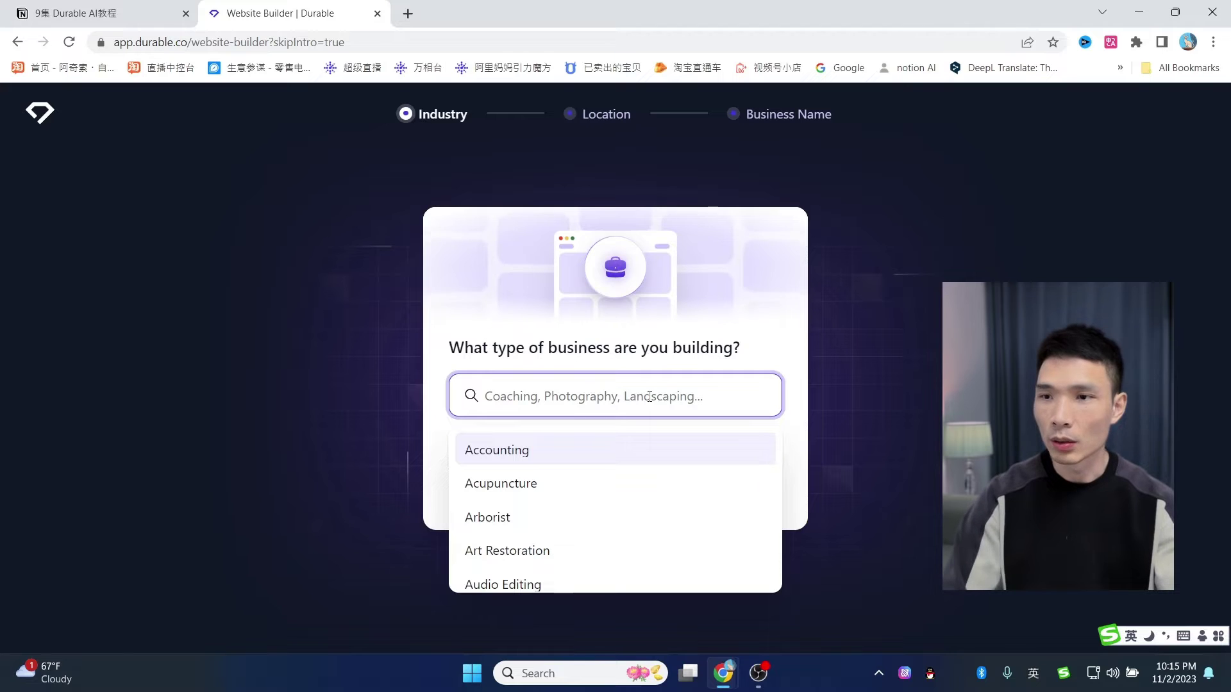
{"action": "scroll", "coordinate": [593, 481], "scroll_direction": "down", "scroll_amount": 3}
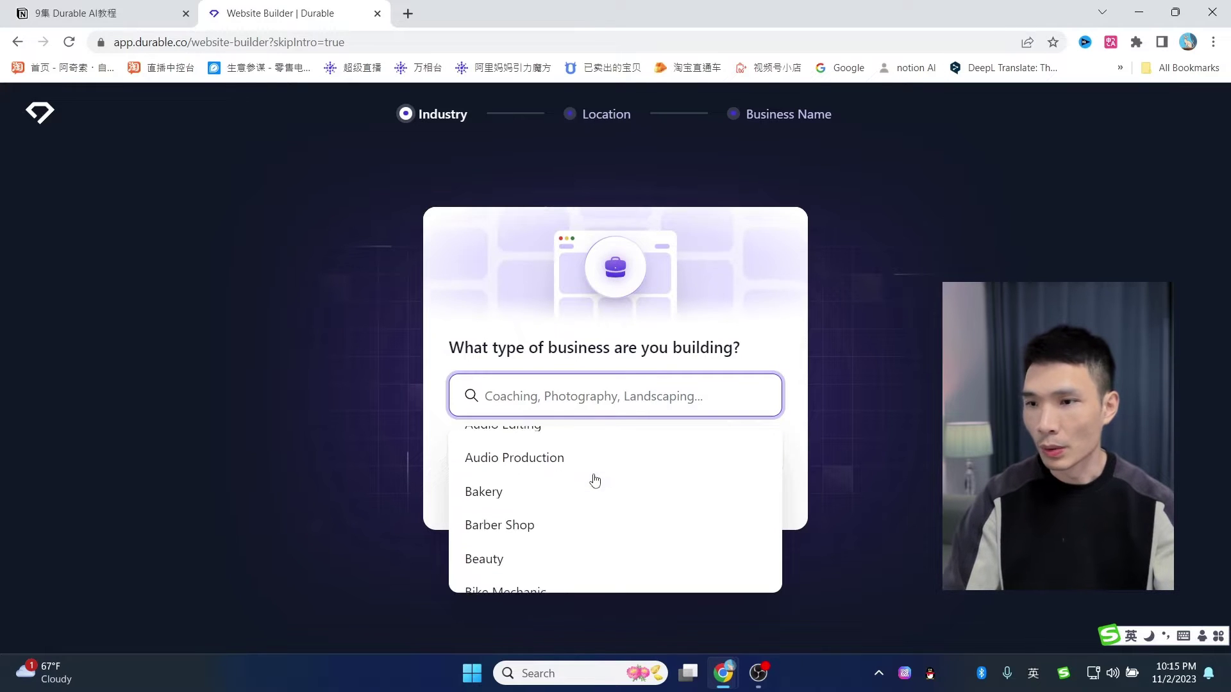
{"action": "scroll", "coordinate": [594, 479], "scroll_direction": "down", "scroll_amount": 10}
{"action": "left_click", "coordinate": [593, 478]}
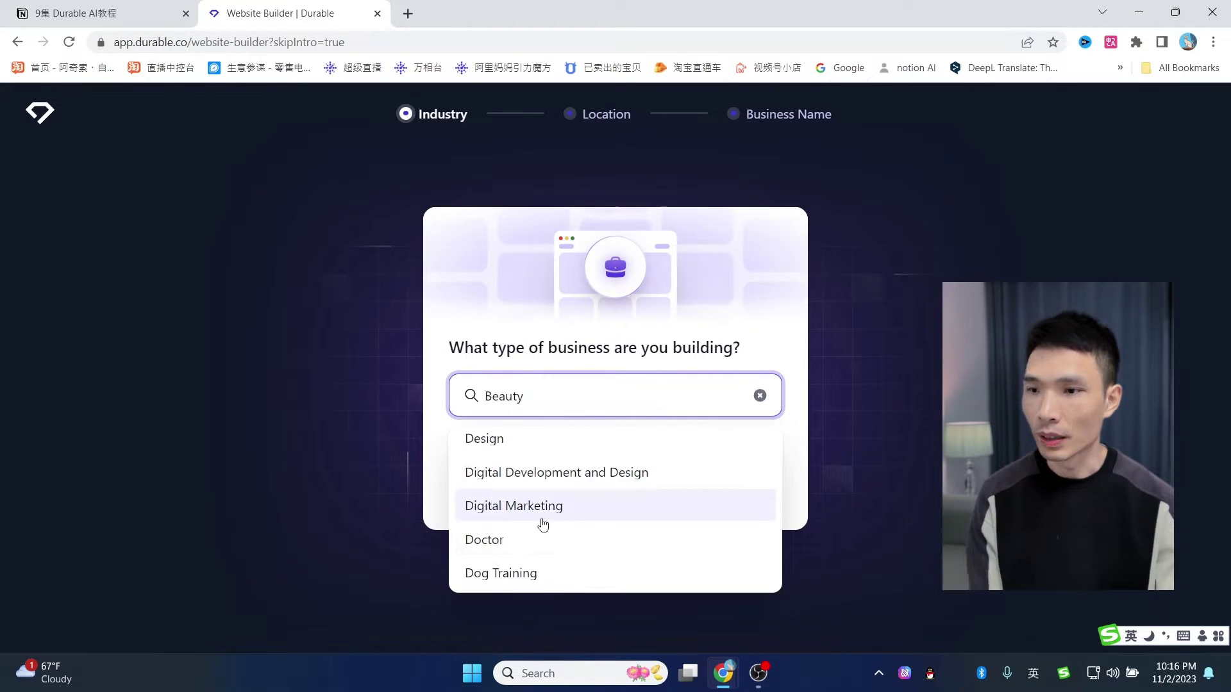
{"action": "left_click", "coordinate": [521, 547]}
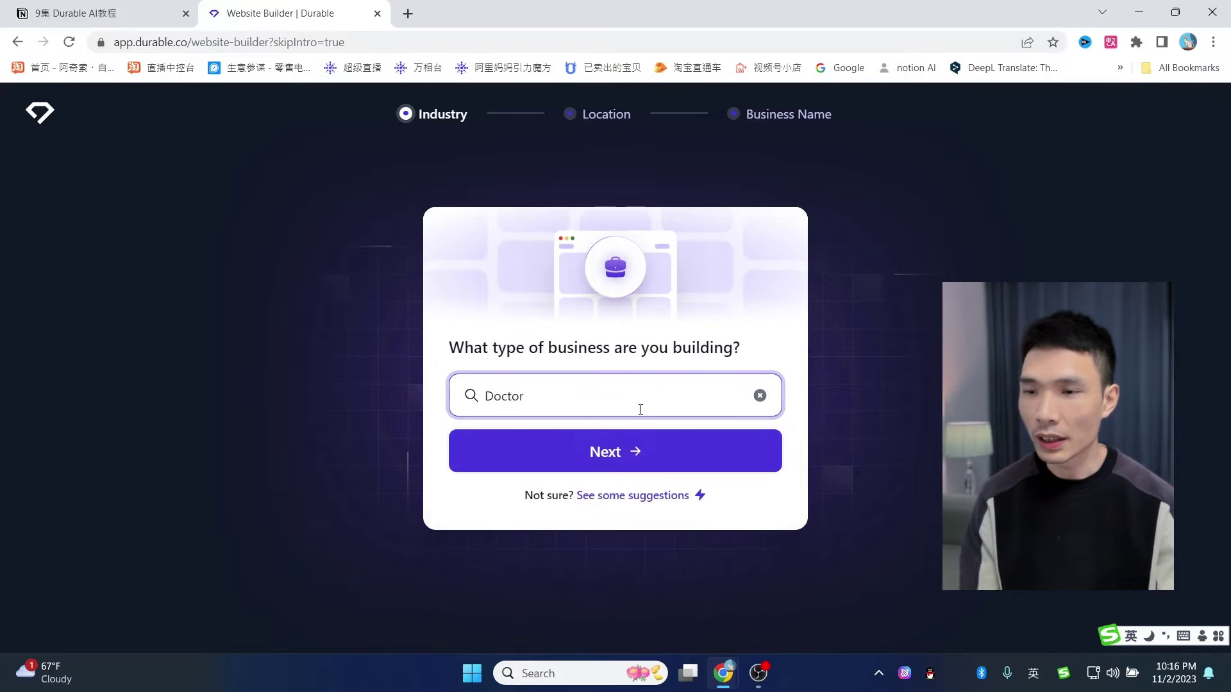
{"action": "left_click", "coordinate": [692, 439]}
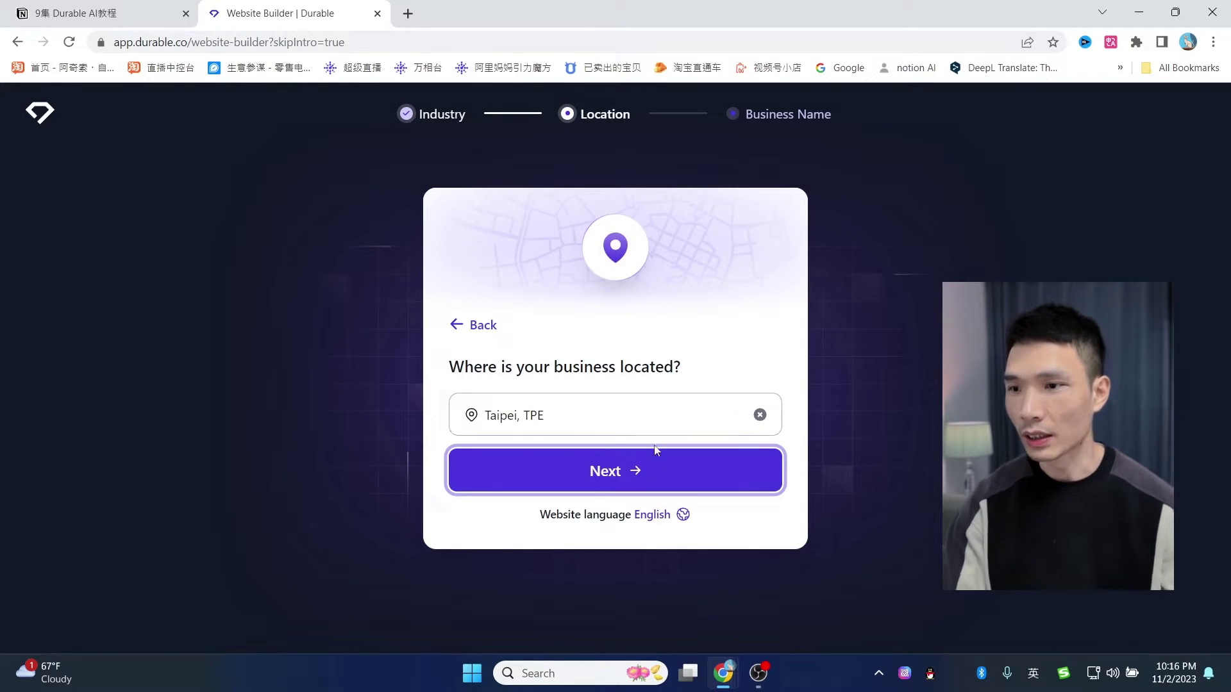
Examine the languages offered for the website content, keeping English selected
{"action": "left_click", "coordinate": [658, 517]}
{"action": "left_click", "coordinate": [681, 492]}
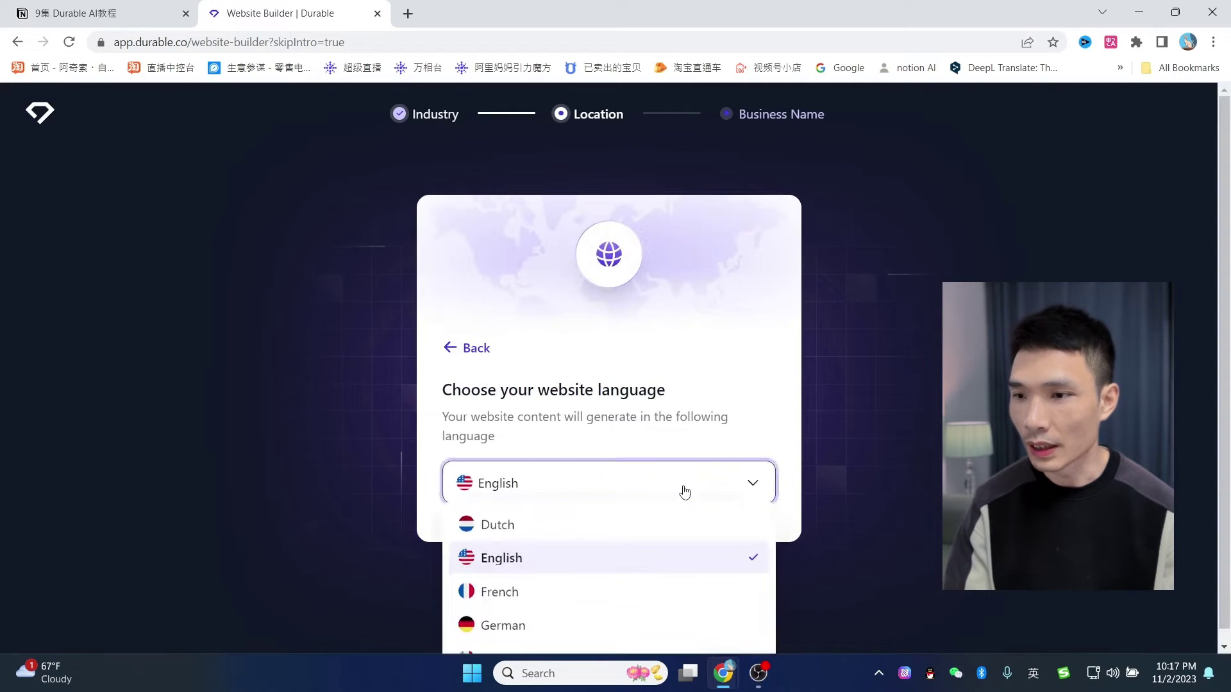
{"action": "scroll", "coordinate": [551, 570], "scroll_direction": "down", "scroll_amount": 2}
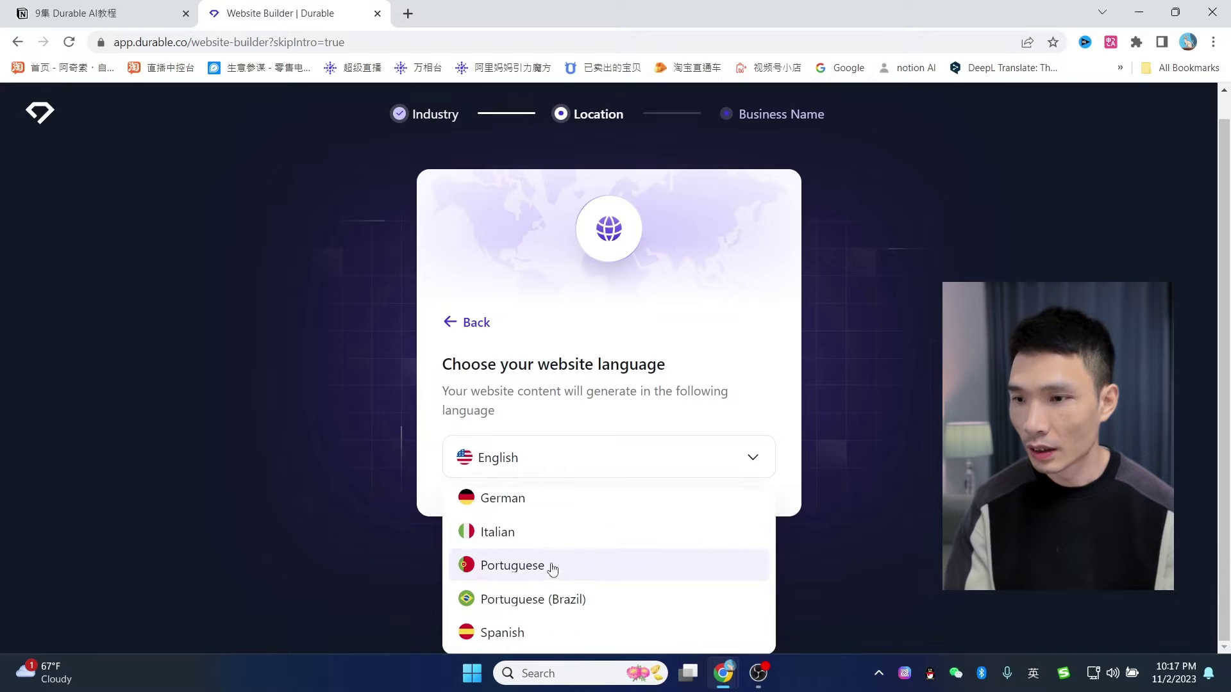
{"action": "scroll", "coordinate": [582, 557], "scroll_direction": "up", "scroll_amount": 3}
{"action": "scroll", "coordinate": [531, 516], "scroll_direction": "down", "scroll_amount": 2}
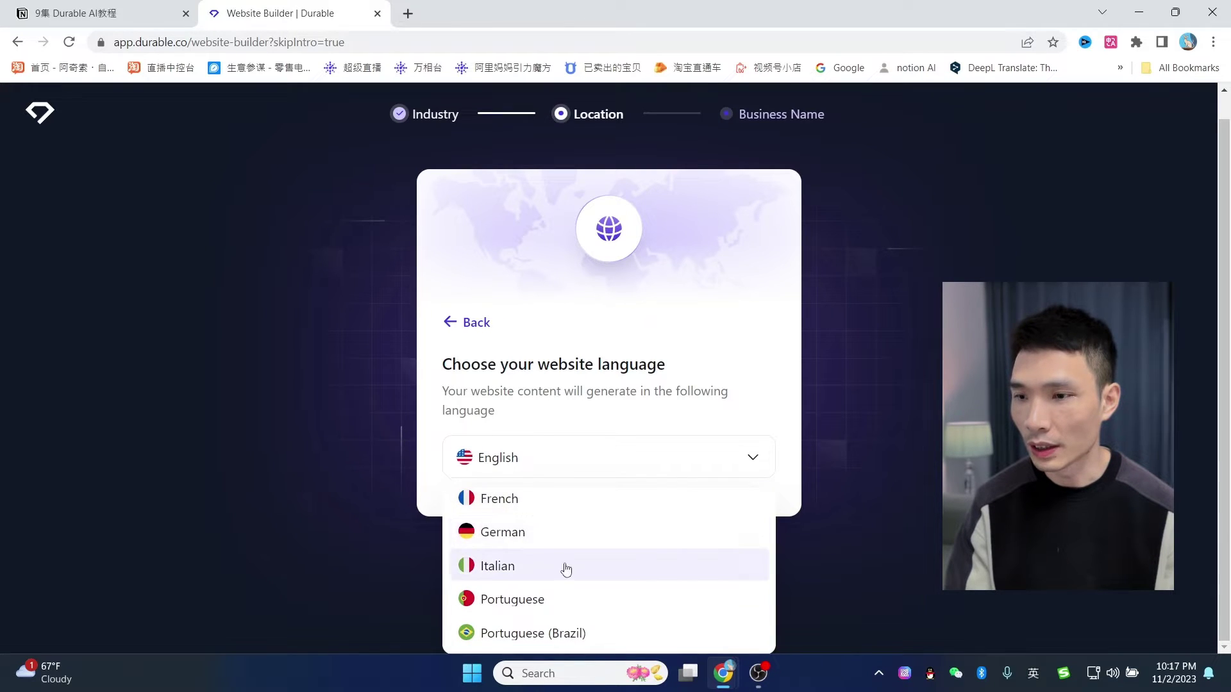
{"action": "scroll", "coordinate": [563, 566], "scroll_direction": "down", "scroll_amount": 1}
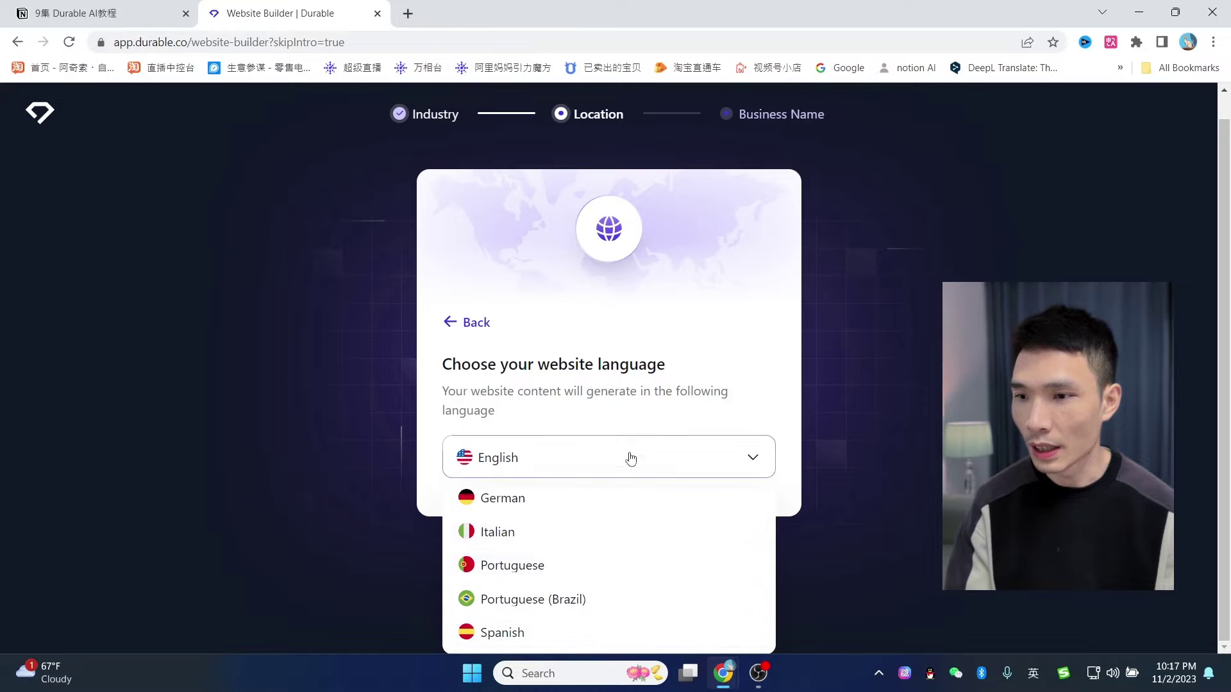
{"action": "scroll", "coordinate": [604, 557], "scroll_direction": "up", "scroll_amount": 3}
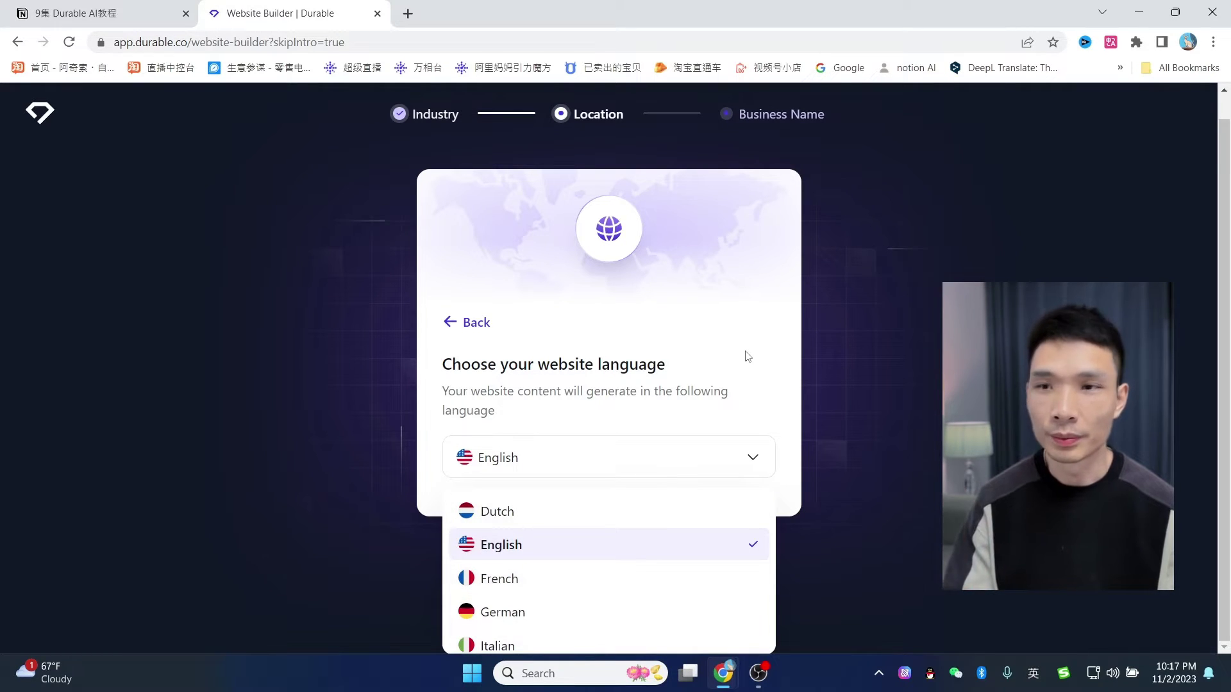
{"action": "left_click", "coordinate": [598, 460]}
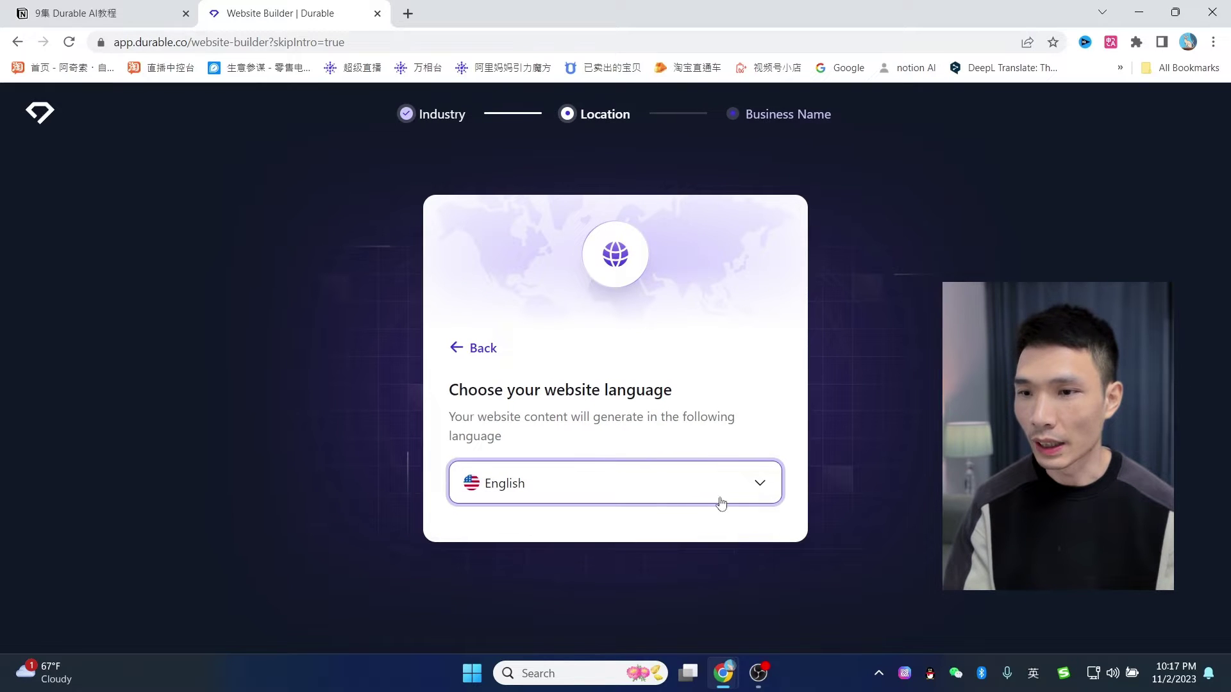
{"action": "left_click", "coordinate": [599, 492]}
{"action": "left_click", "coordinate": [738, 363]}
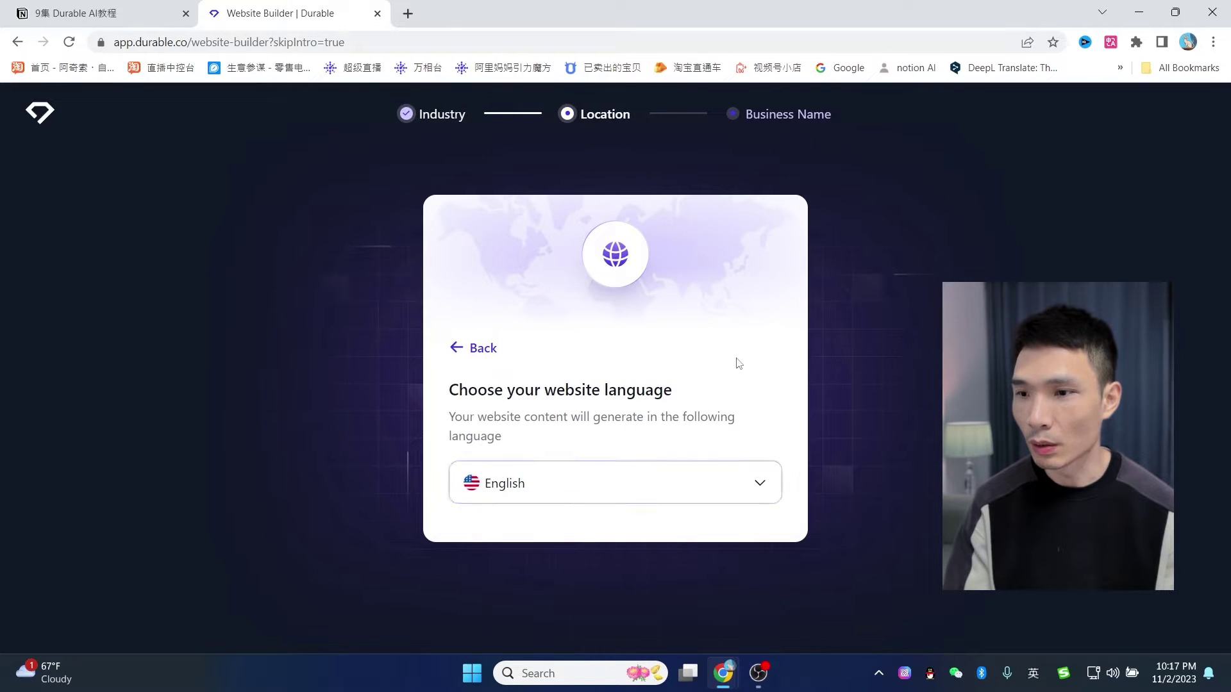
Name the business "windy有风" and generate the website
{"action": "left_click", "coordinate": [667, 410]}
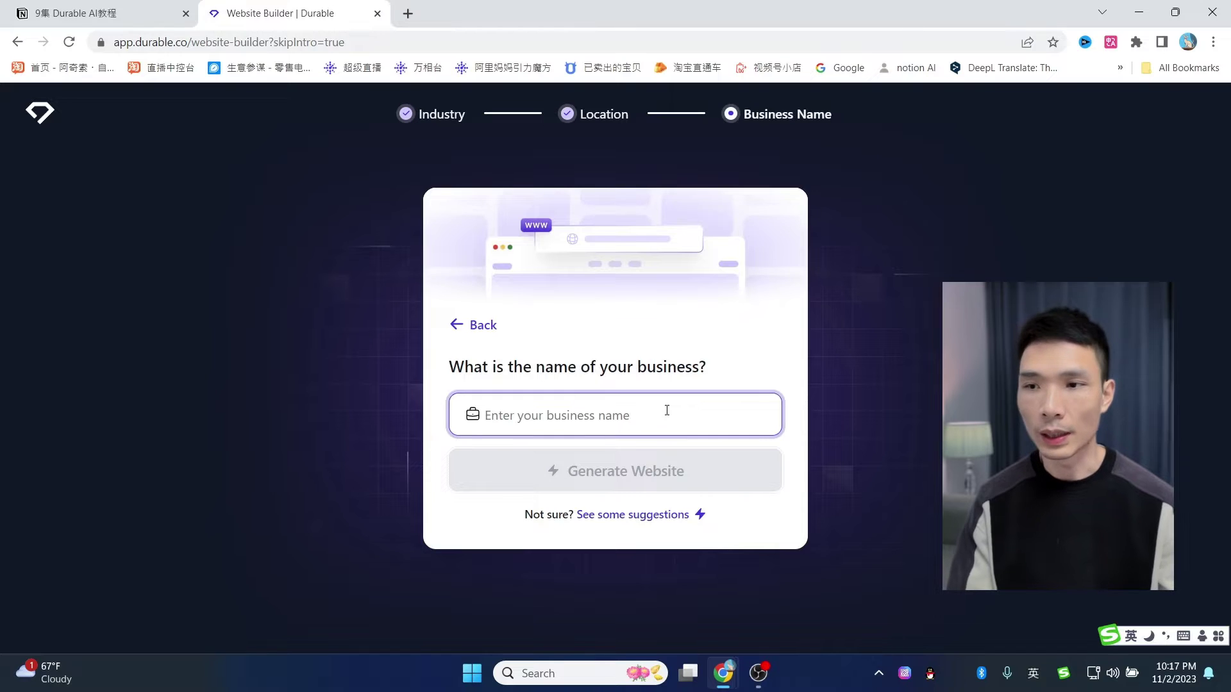
{"action": "type", "text": "windy"}
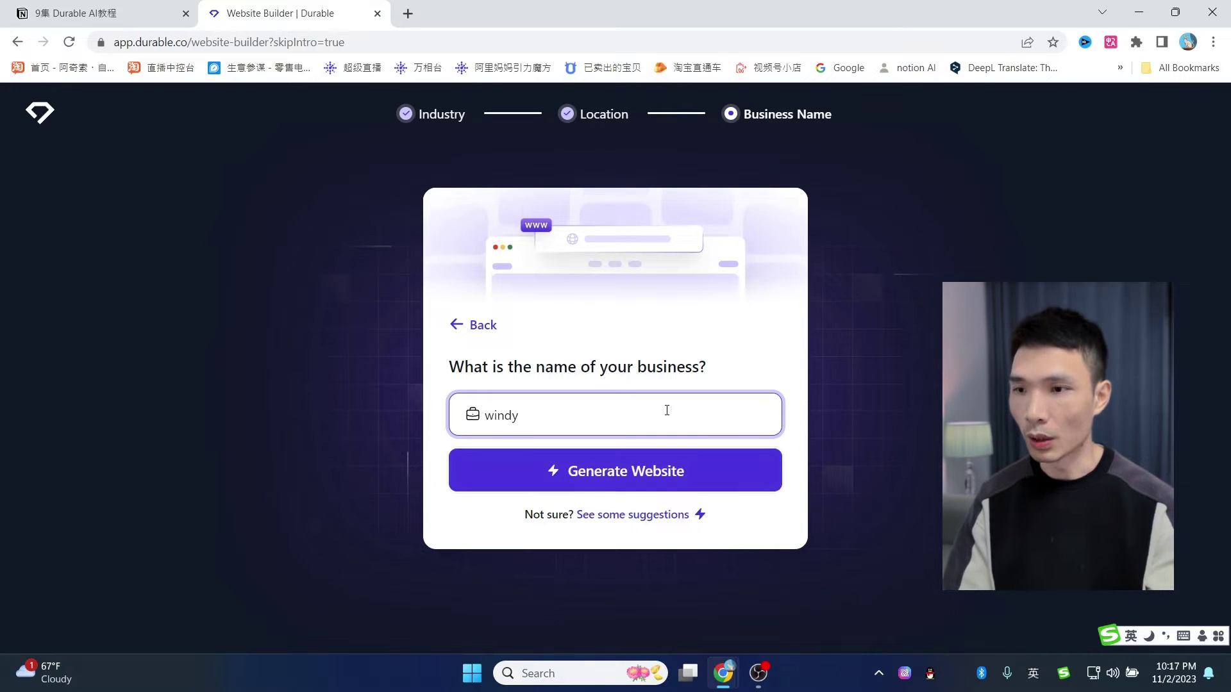
{"action": "type", "text": "有风"}
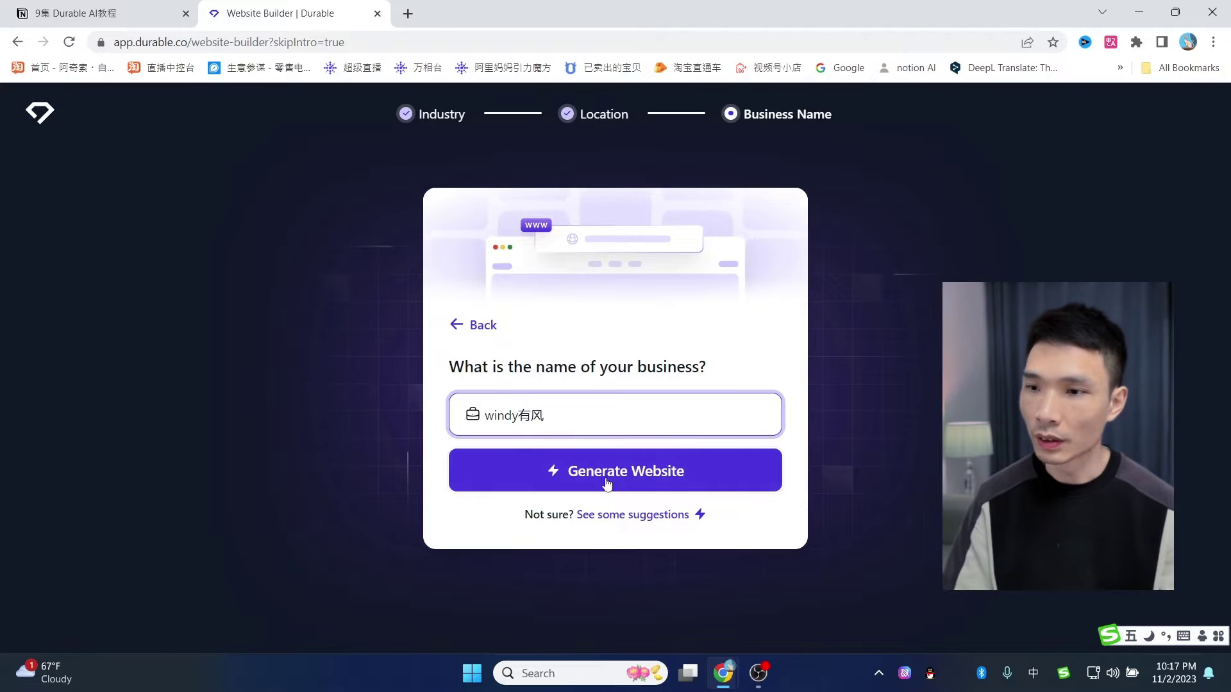
{"action": "left_click_drag", "start_coordinate": [464, 367], "coordinate": [706, 367]}
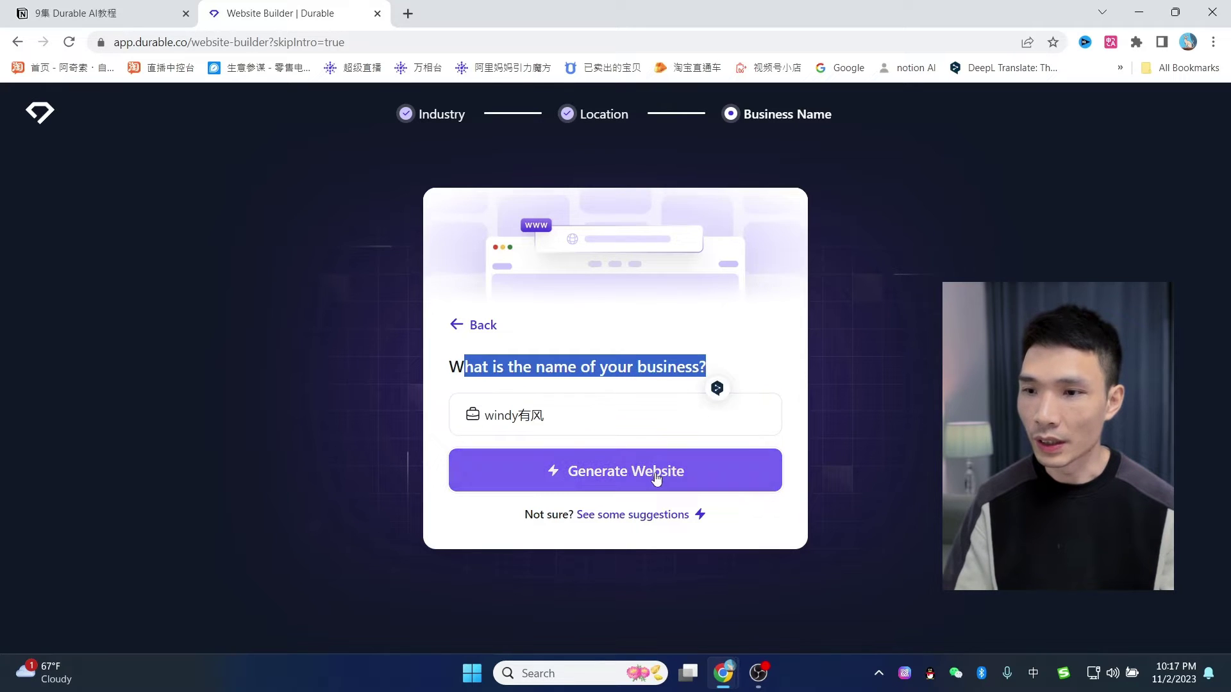
{"action": "left_click", "coordinate": [655, 476]}
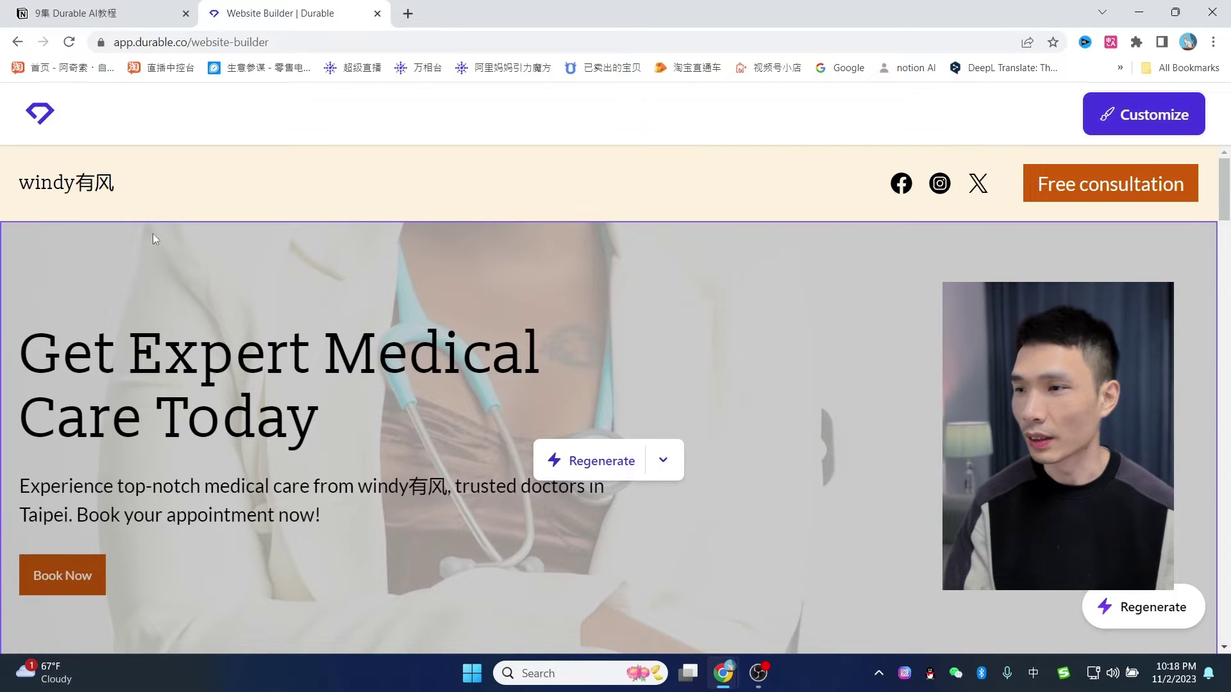
Review the generated website's sections from the header down to the contact form
{"action": "scroll", "coordinate": [568, 367], "scroll_direction": "down", "scroll_amount": 9}
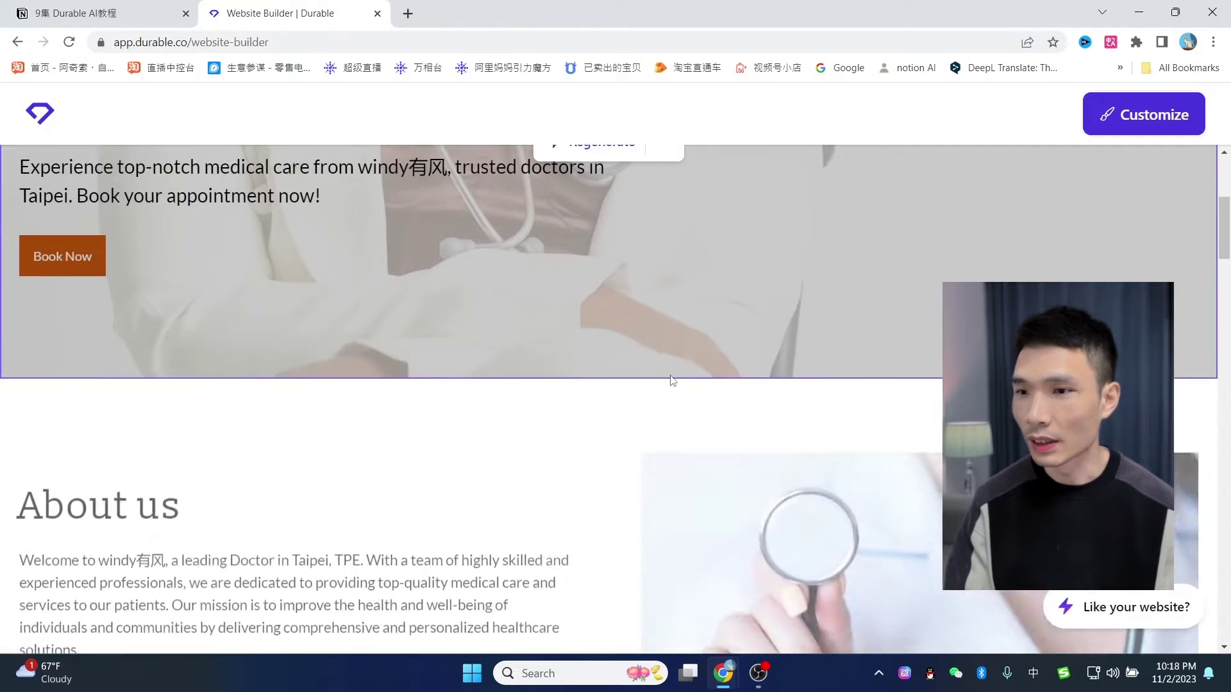
{"action": "scroll", "coordinate": [751, 375], "scroll_direction": "up", "scroll_amount": 9}
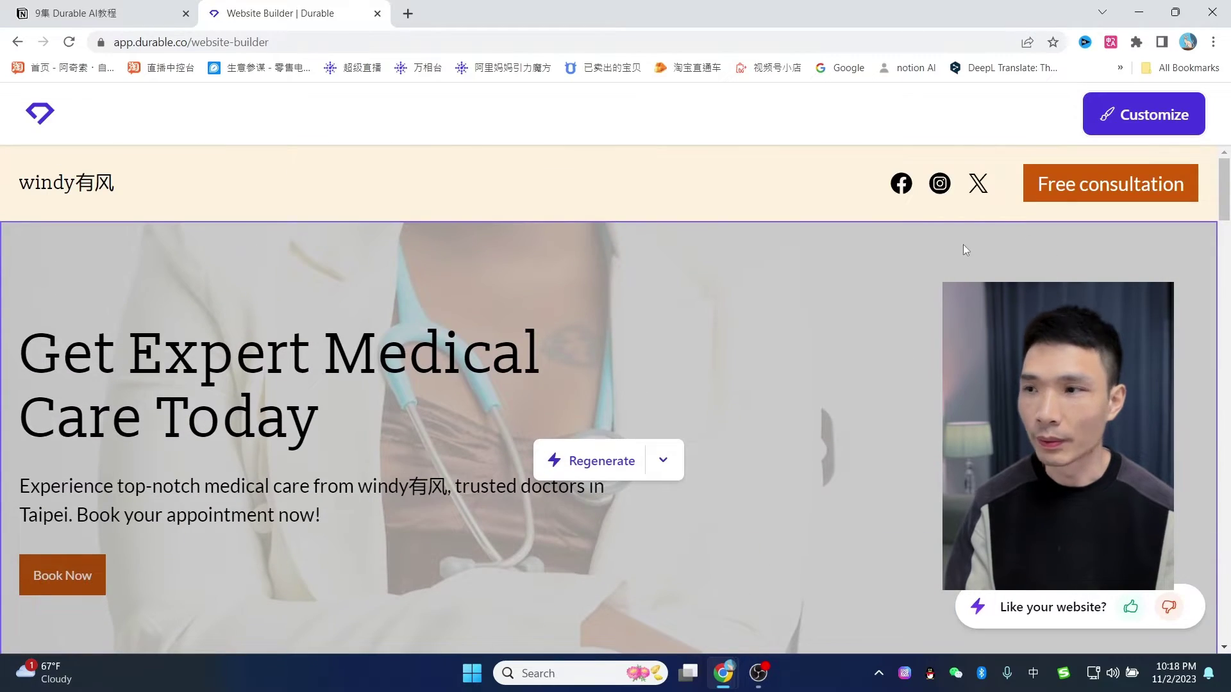
{"action": "scroll", "coordinate": [784, 346], "scroll_direction": "down", "scroll_amount": 8}
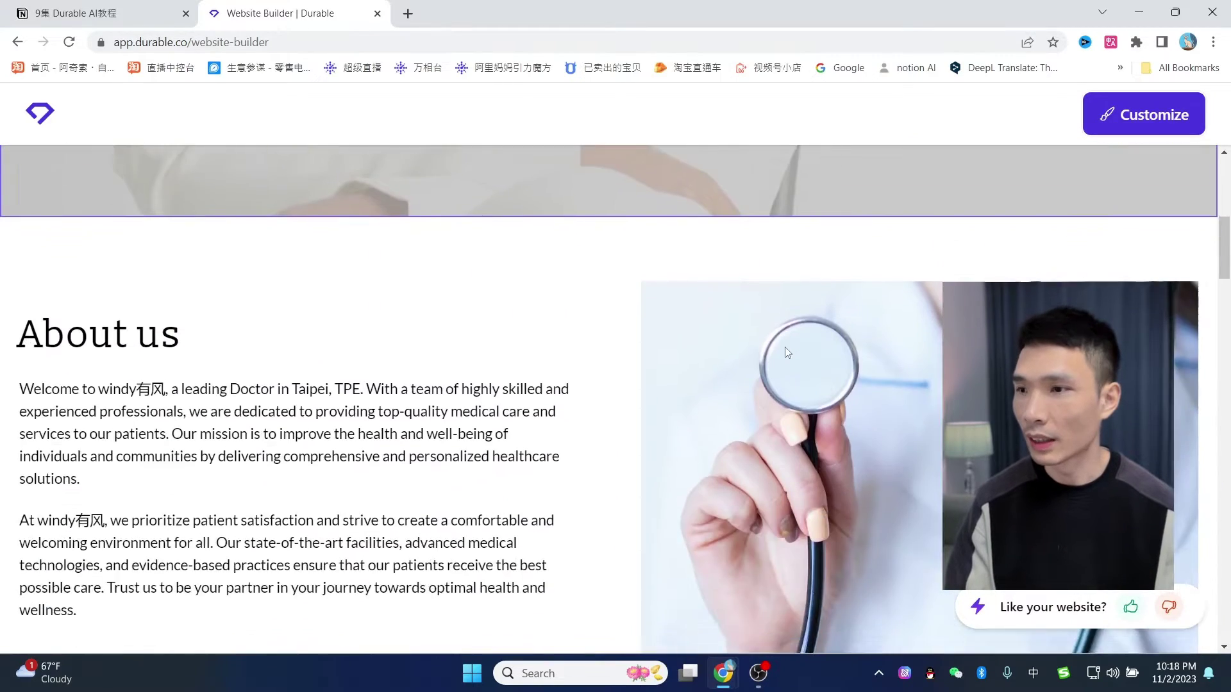
{"action": "scroll", "coordinate": [787, 352], "scroll_direction": "down", "scroll_amount": 12}
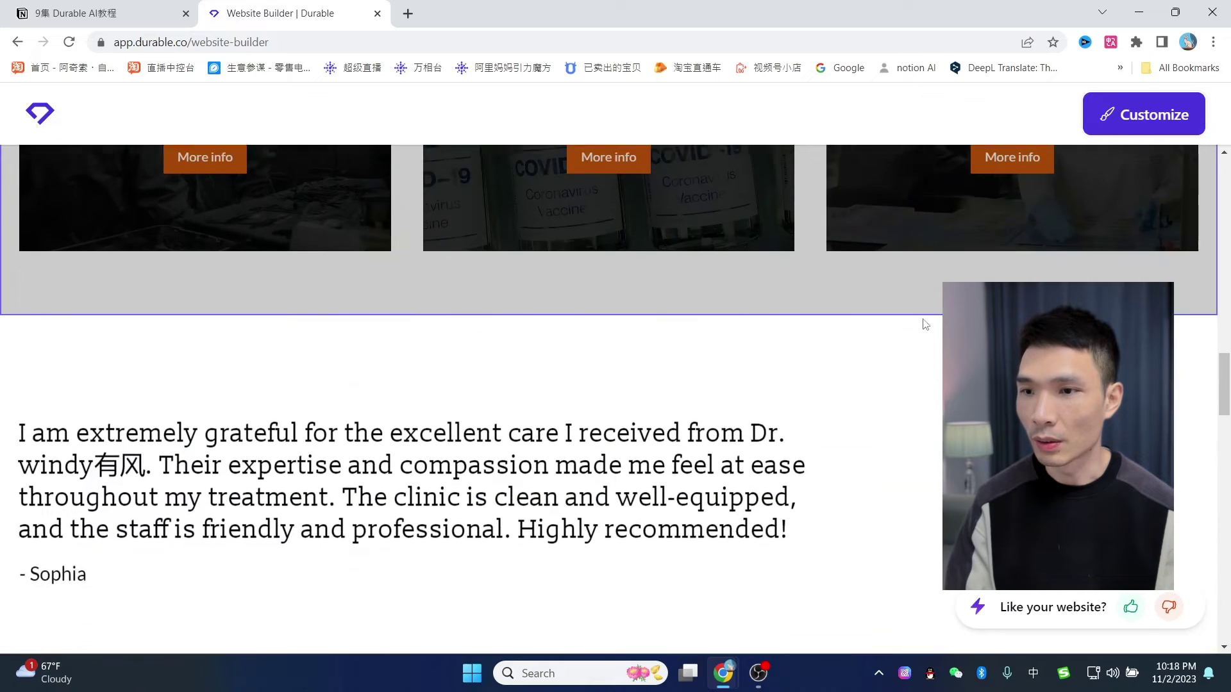
{"action": "scroll", "coordinate": [925, 324], "scroll_direction": "down", "scroll_amount": 12}
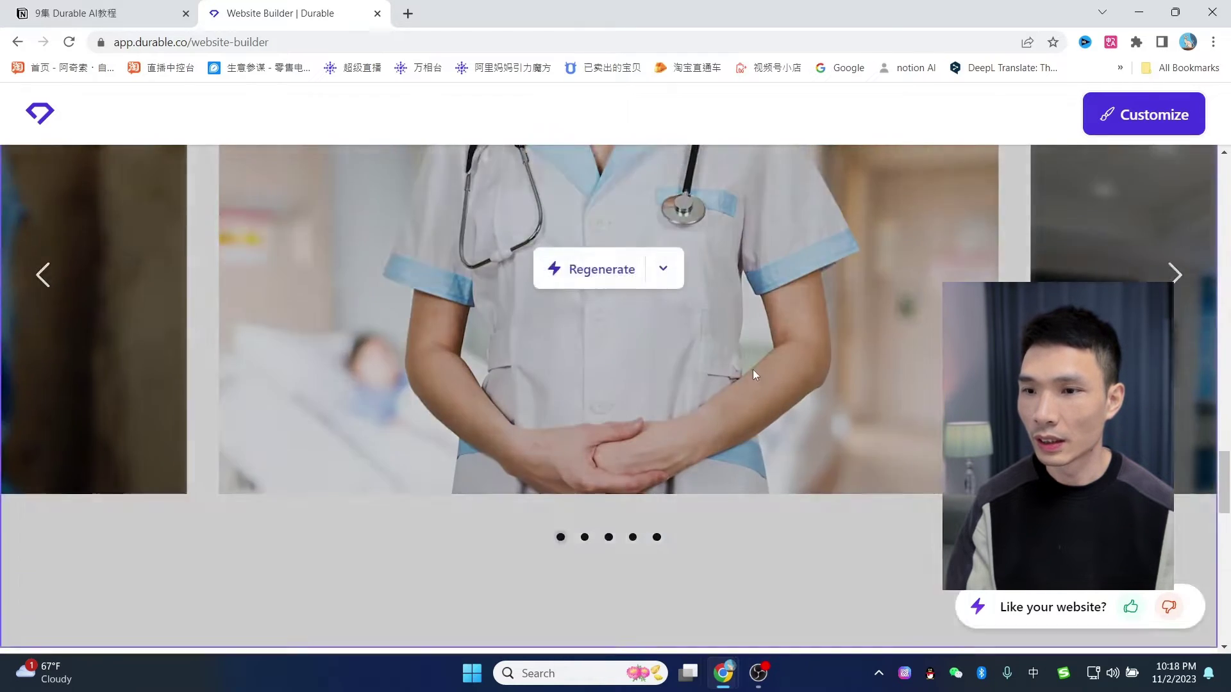
{"action": "scroll", "coordinate": [754, 374], "scroll_direction": "down", "scroll_amount": 12}
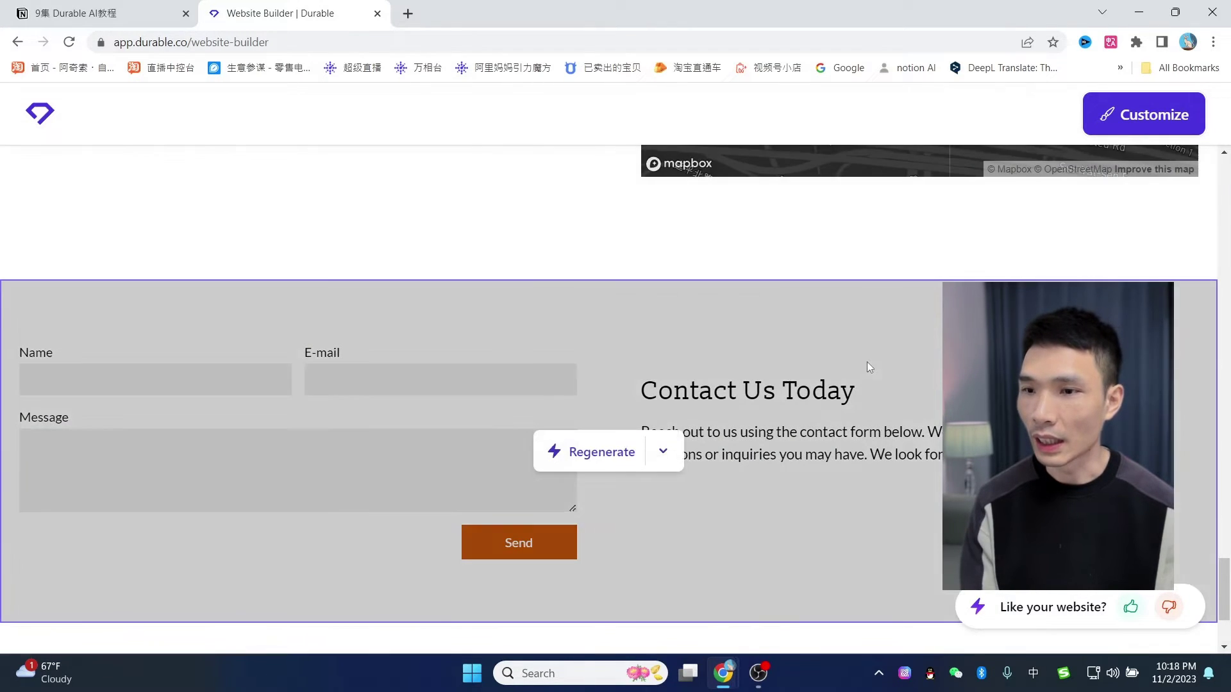
{"action": "scroll", "coordinate": [792, 132], "scroll_direction": "up", "scroll_amount": 20}
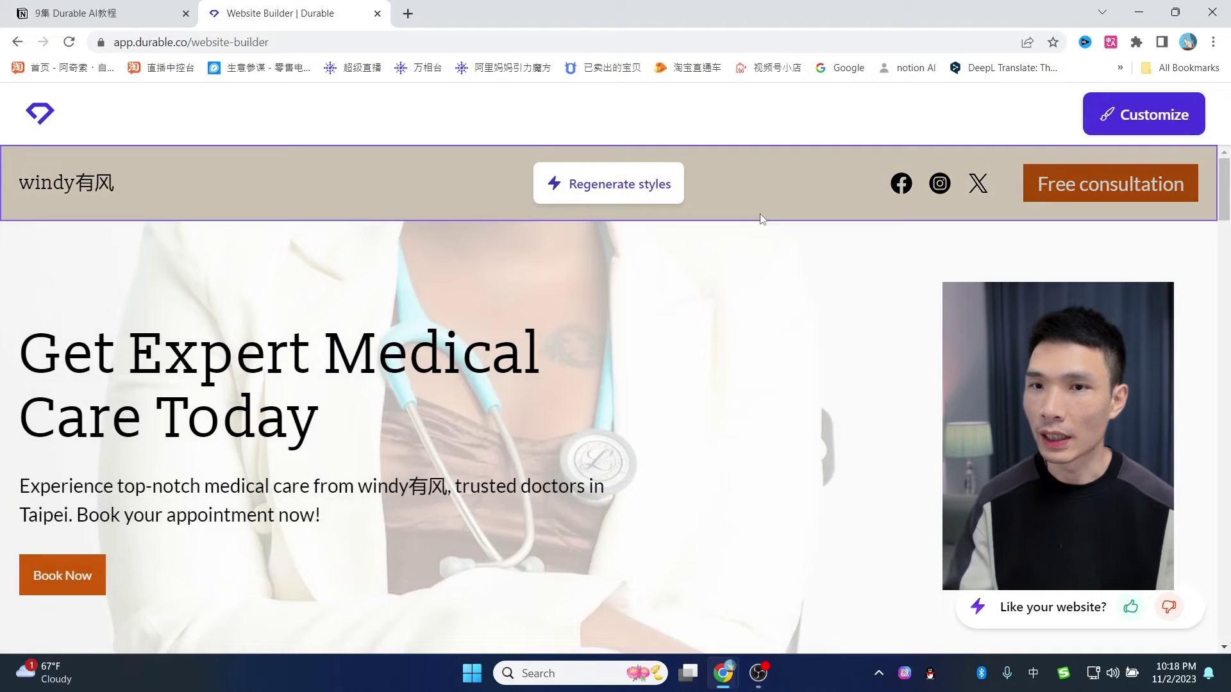
Regenerate the website header's styles several times to get a different layout and look
{"action": "left_click", "coordinate": [1118, 118]}
{"action": "key", "text": "Escape"}
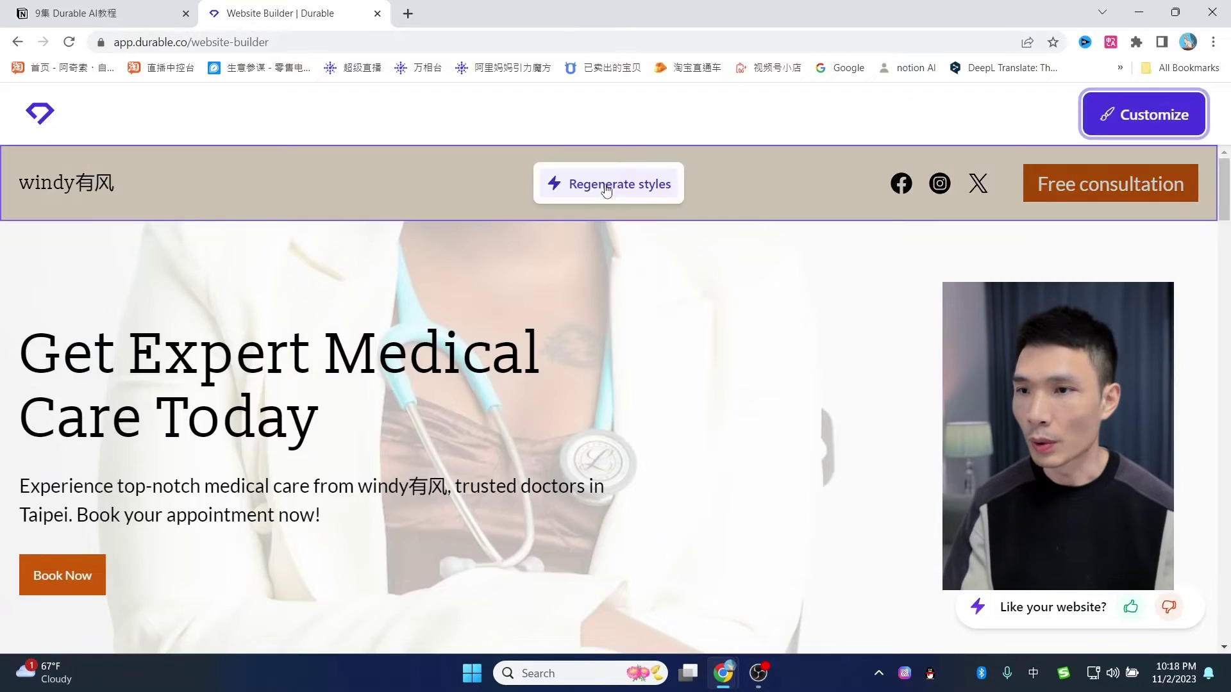
{"action": "left_click", "coordinate": [609, 191]}
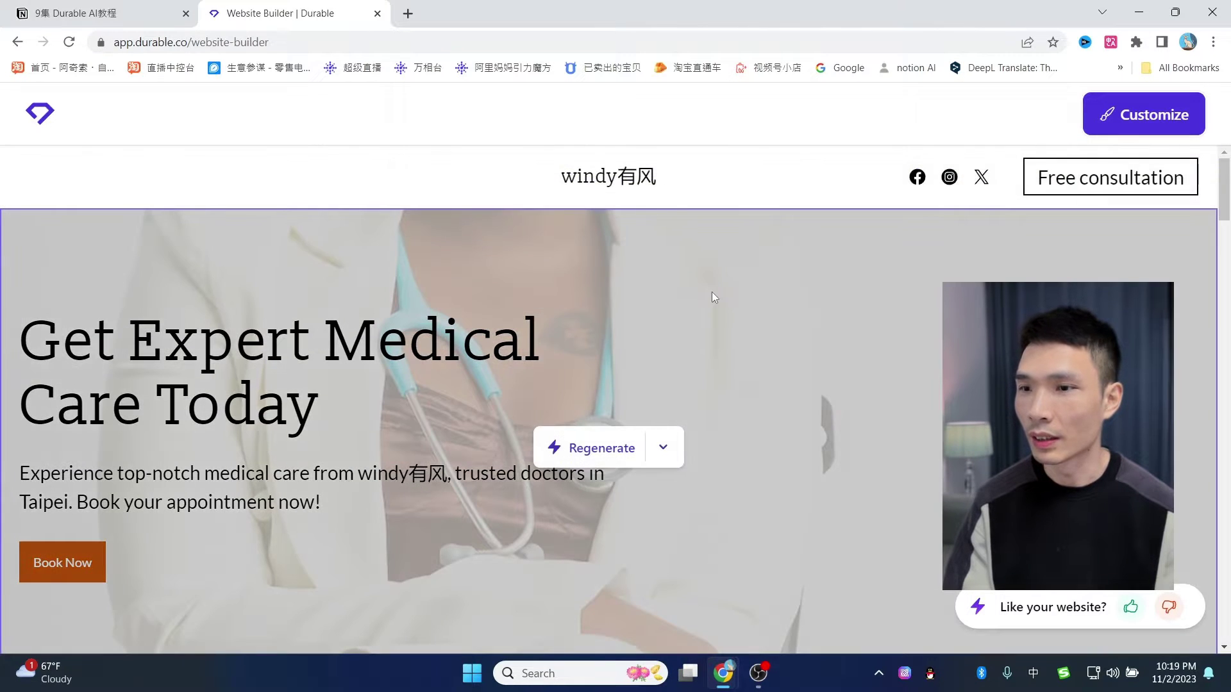
{"action": "left_click", "coordinate": [625, 183]}
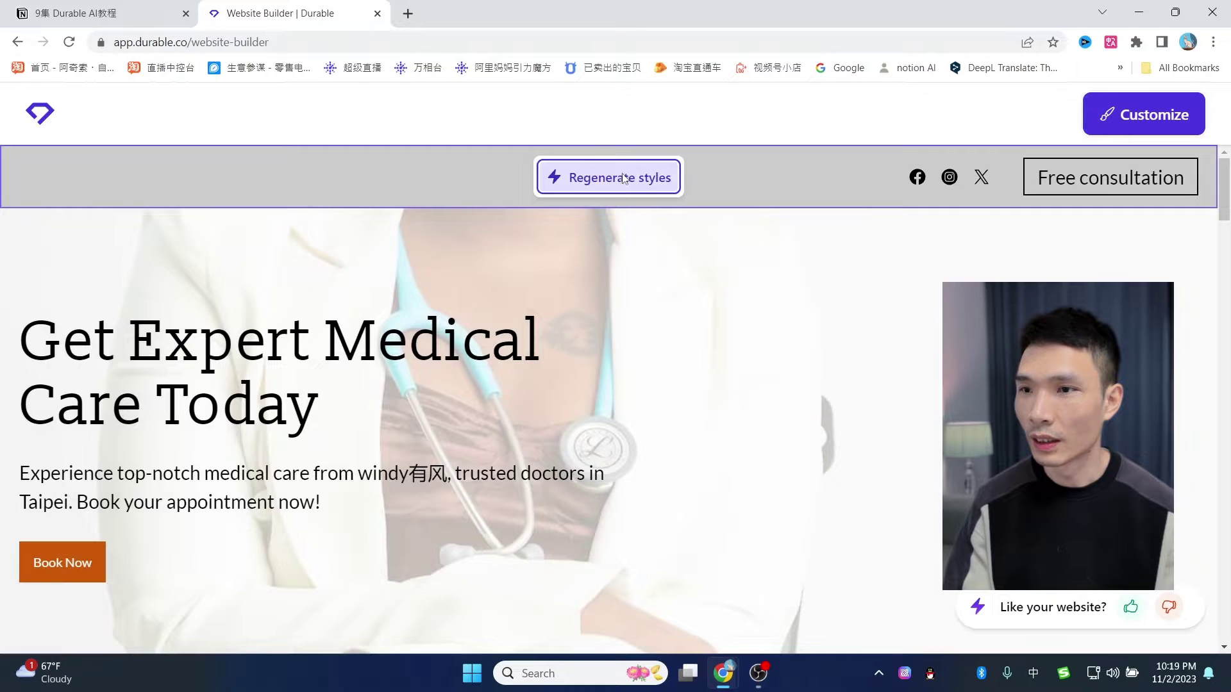
{"action": "left_click", "coordinate": [631, 195]}
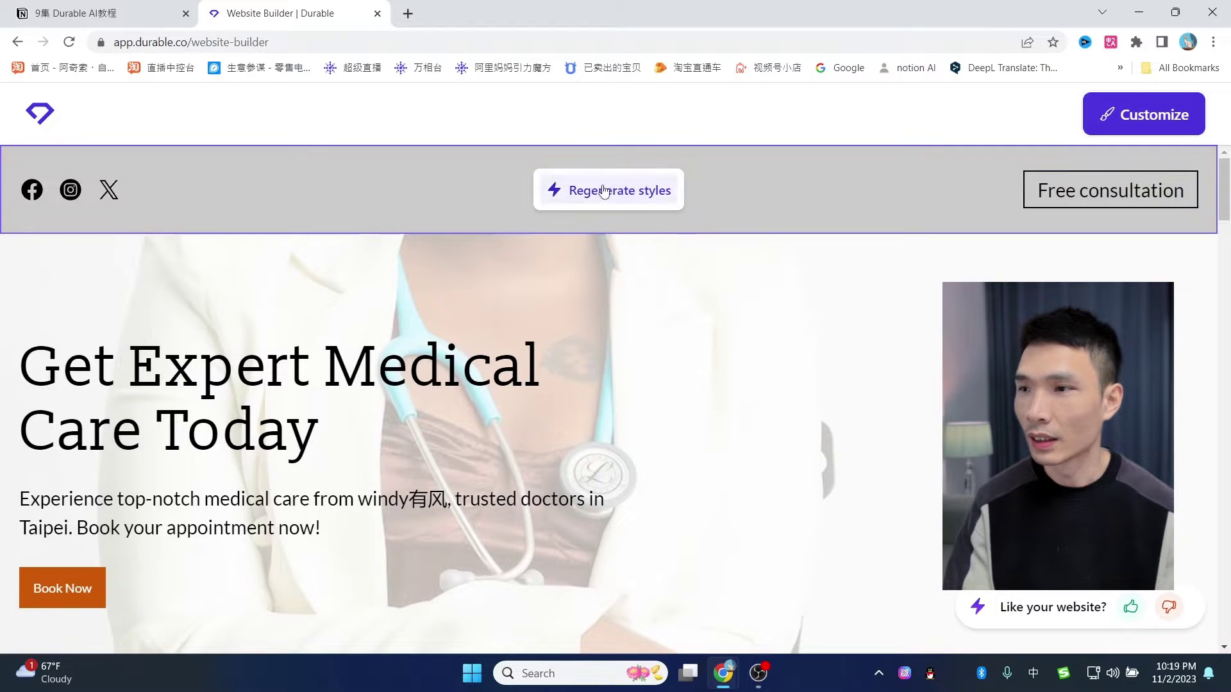
{"action": "left_click", "coordinate": [609, 193]}
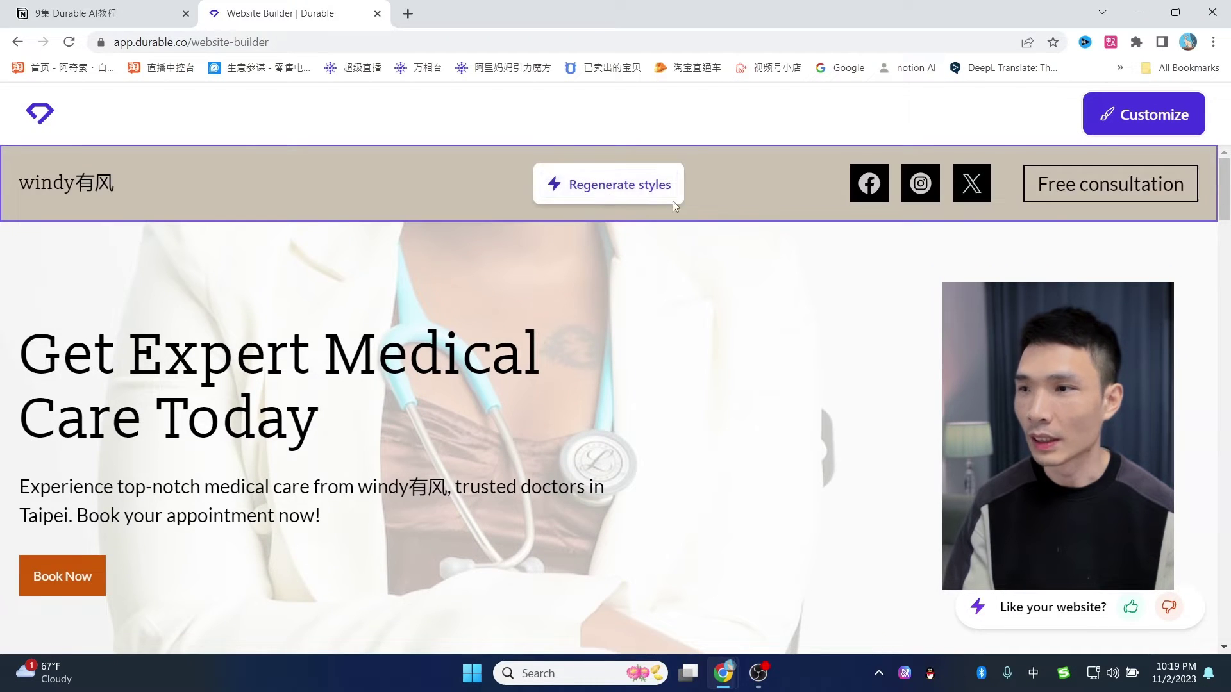
{"action": "left_click", "coordinate": [602, 189]}
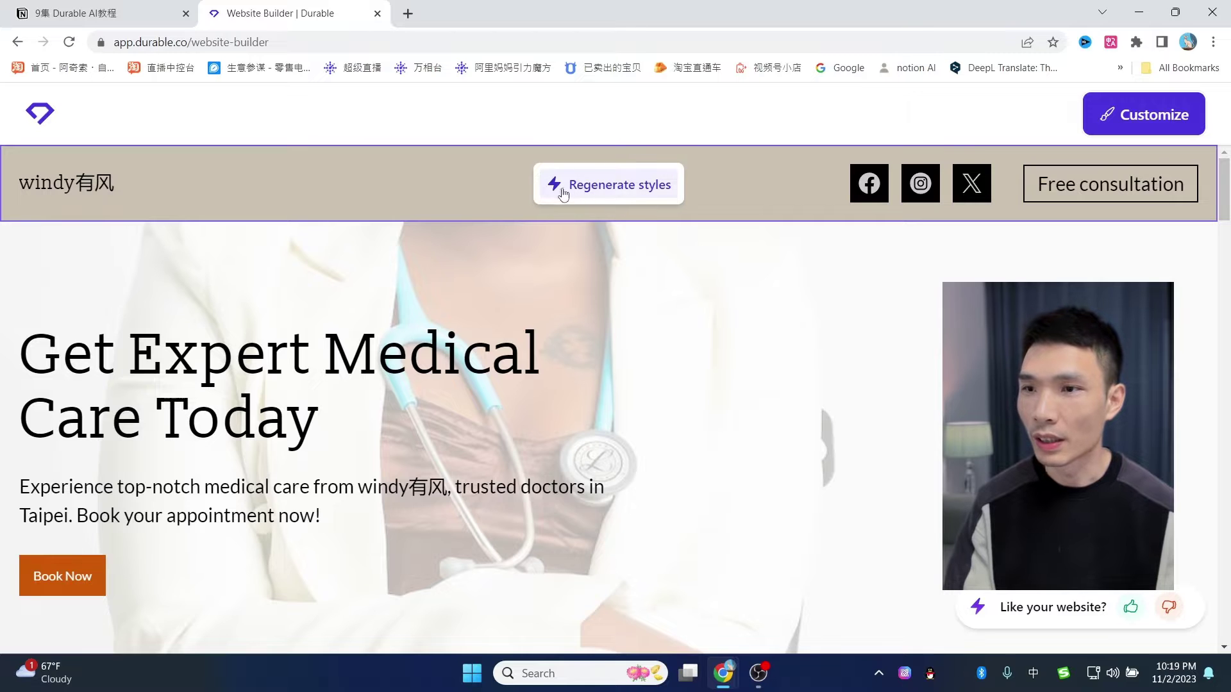
Check the regeneration options for the hero banner section, and regenerate that section
{"action": "scroll", "coordinate": [665, 192], "scroll_direction": "down", "scroll_amount": 1}
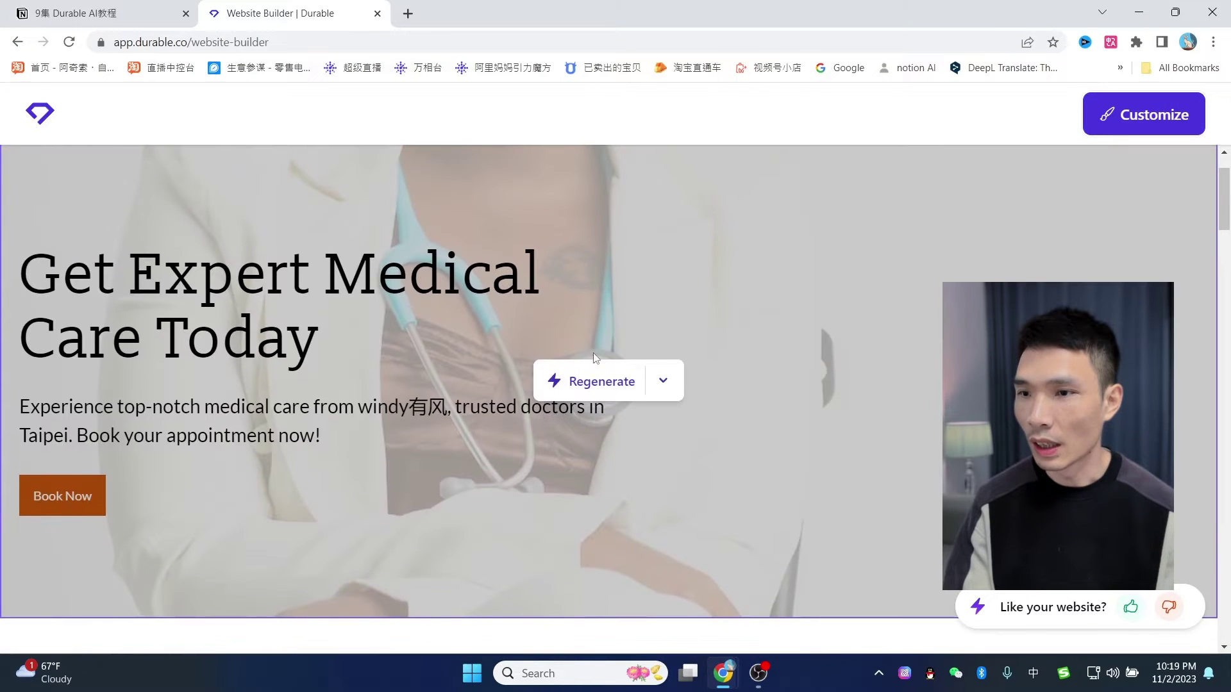
{"action": "left_click", "coordinate": [663, 382]}
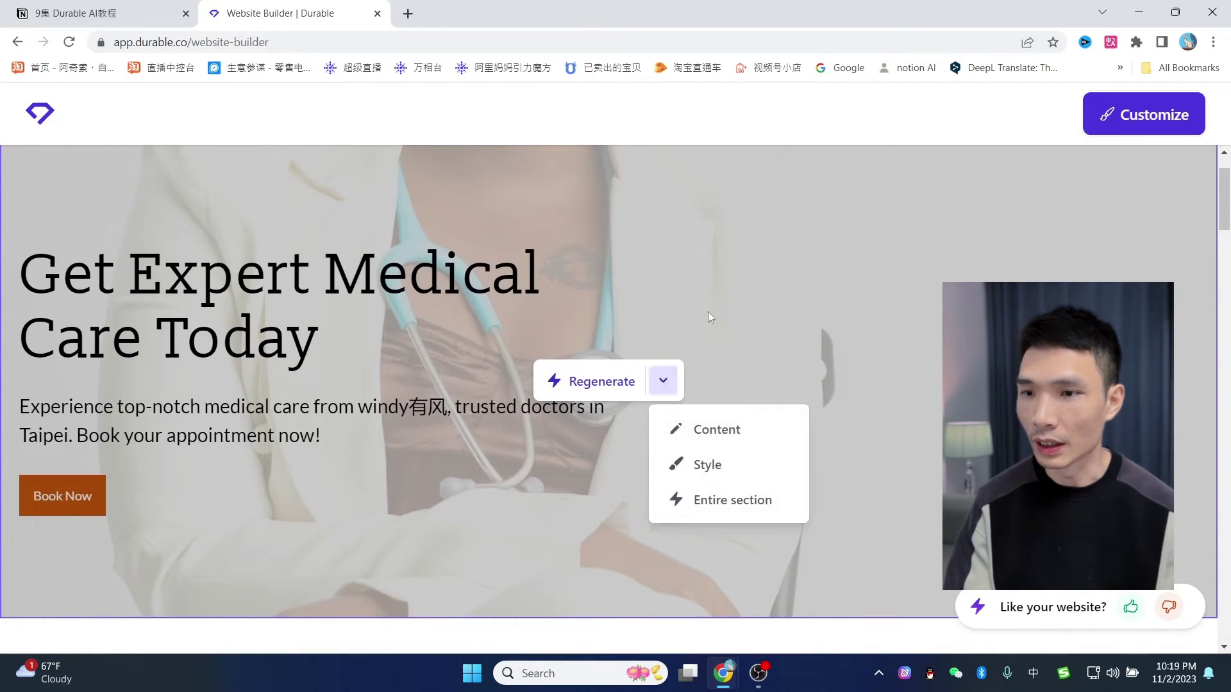
{"action": "left_click", "coordinate": [683, 298]}
{"action": "left_click", "coordinate": [593, 382]}
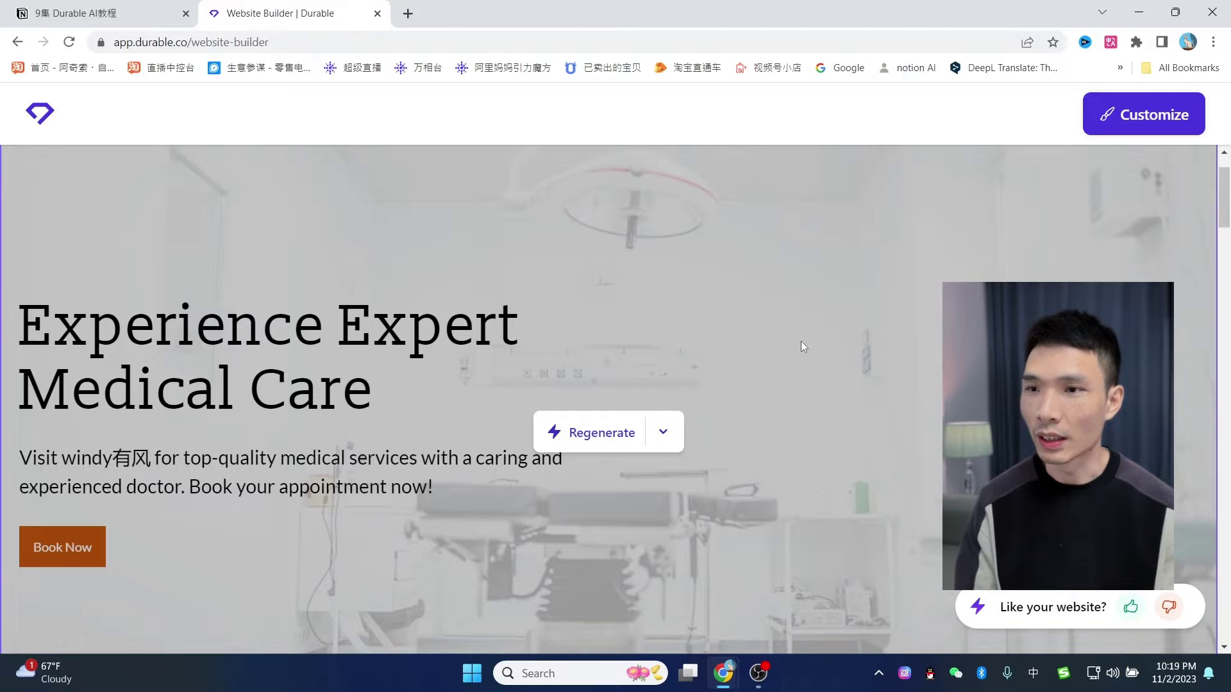
Regenerate the About us section below the hero banner
{"action": "scroll", "coordinate": [714, 321], "scroll_direction": "up", "scroll_amount": 1}
{"action": "scroll", "coordinate": [839, 378], "scroll_direction": "down", "scroll_amount": 5}
{"action": "scroll", "coordinate": [895, 386], "scroll_direction": "up", "scroll_amount": 3}
{"action": "scroll", "coordinate": [891, 375], "scroll_direction": "up", "scroll_amount": 1}
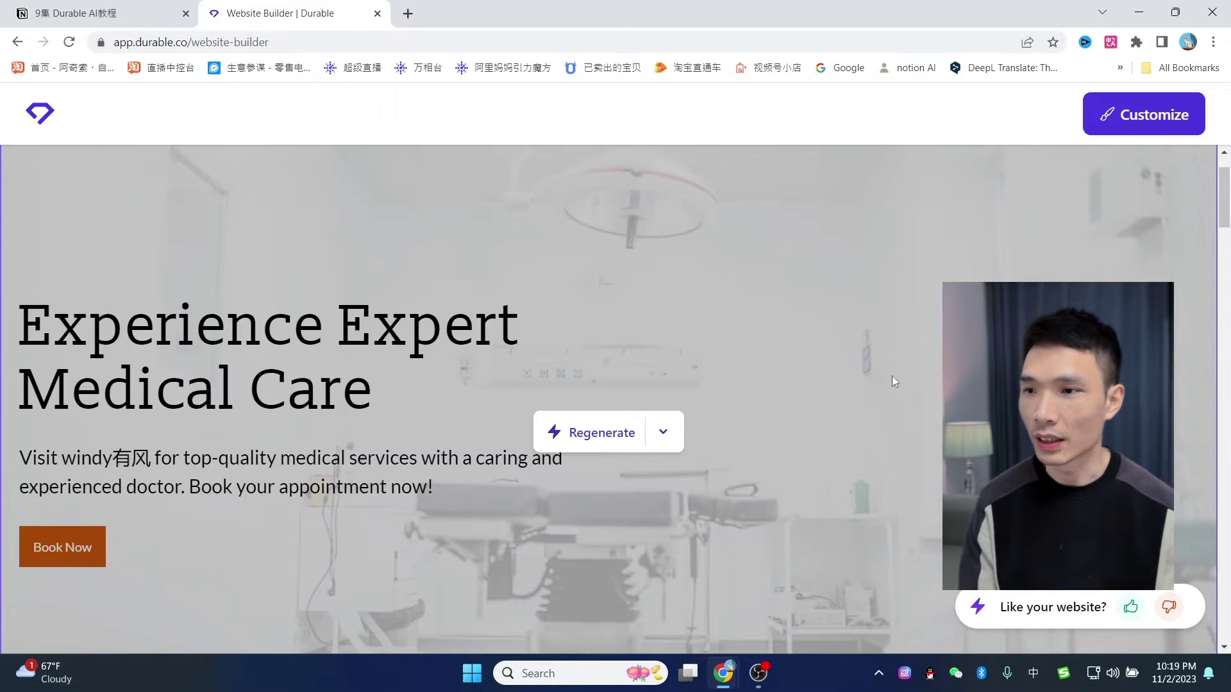
{"action": "scroll", "coordinate": [747, 349], "scroll_direction": "down", "scroll_amount": 5}
{"action": "scroll", "coordinate": [748, 349], "scroll_direction": "down", "scroll_amount": 3}
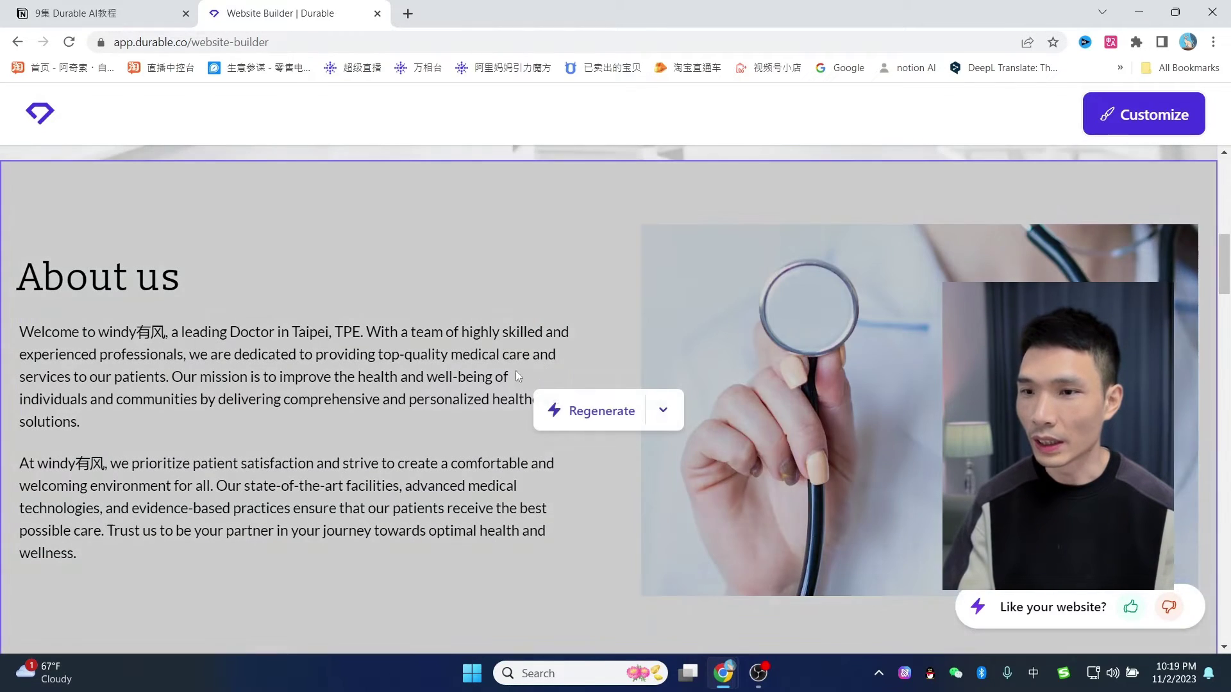
{"action": "left_click", "coordinate": [600, 411]}
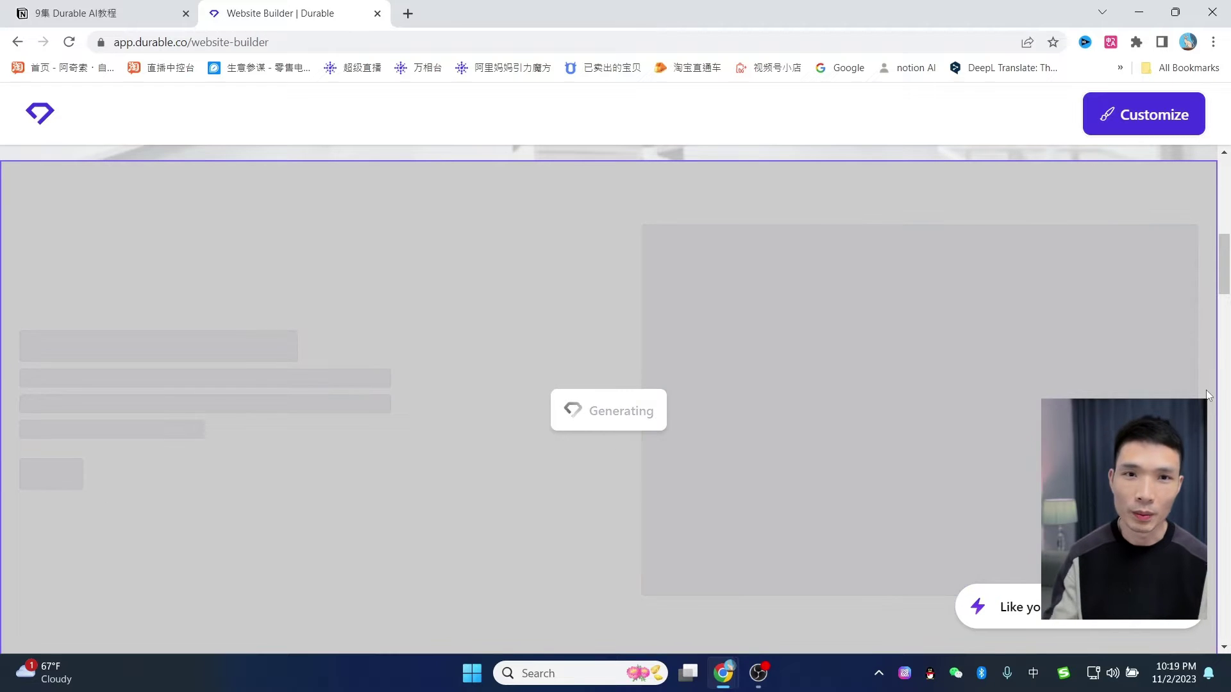
Regenerate only the style of the services section that holds the General Check-ups and Specialist Consultations cards
{"action": "scroll", "coordinate": [911, 402], "scroll_direction": "down", "scroll_amount": 12}
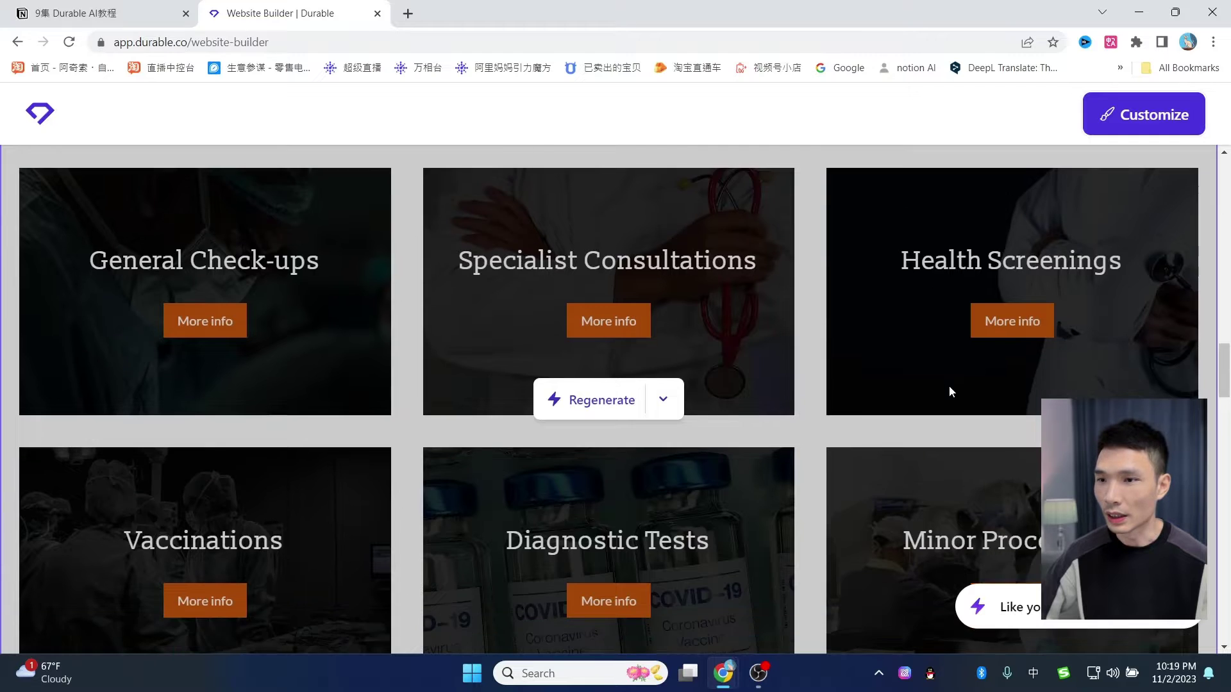
{"action": "scroll", "coordinate": [795, 366], "scroll_direction": "up", "scroll_amount": 4}
{"action": "scroll", "coordinate": [665, 407], "scroll_direction": "down", "scroll_amount": 4}
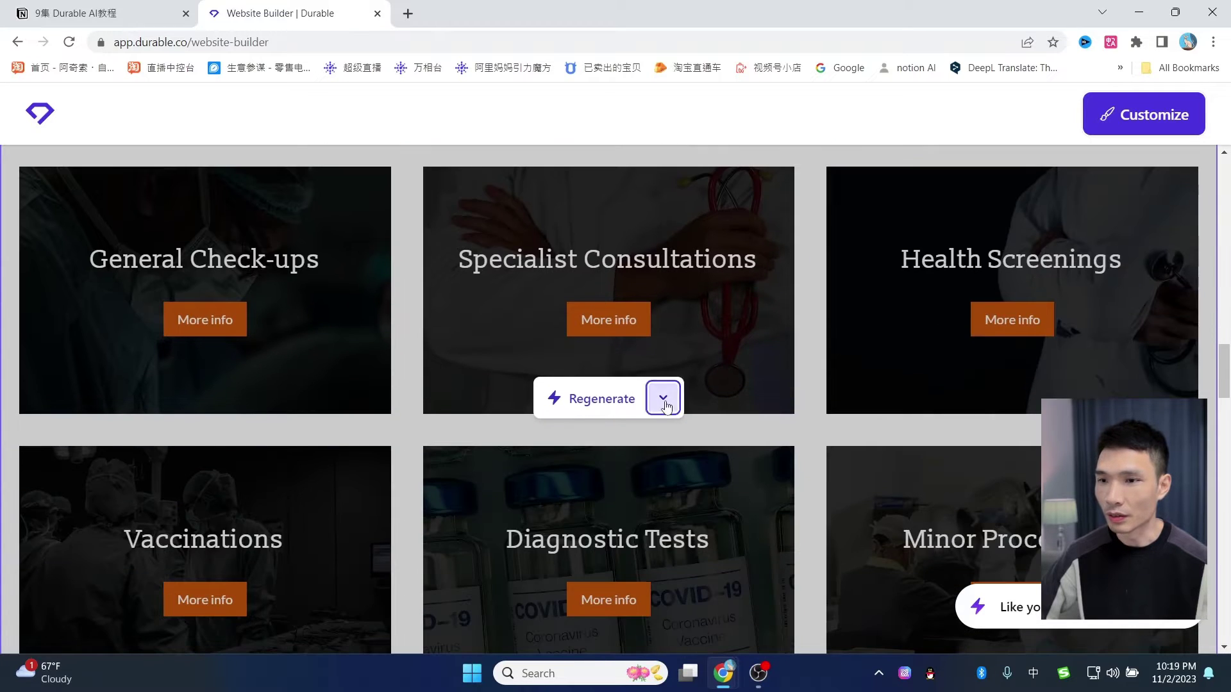
{"action": "left_click", "coordinate": [665, 401]}
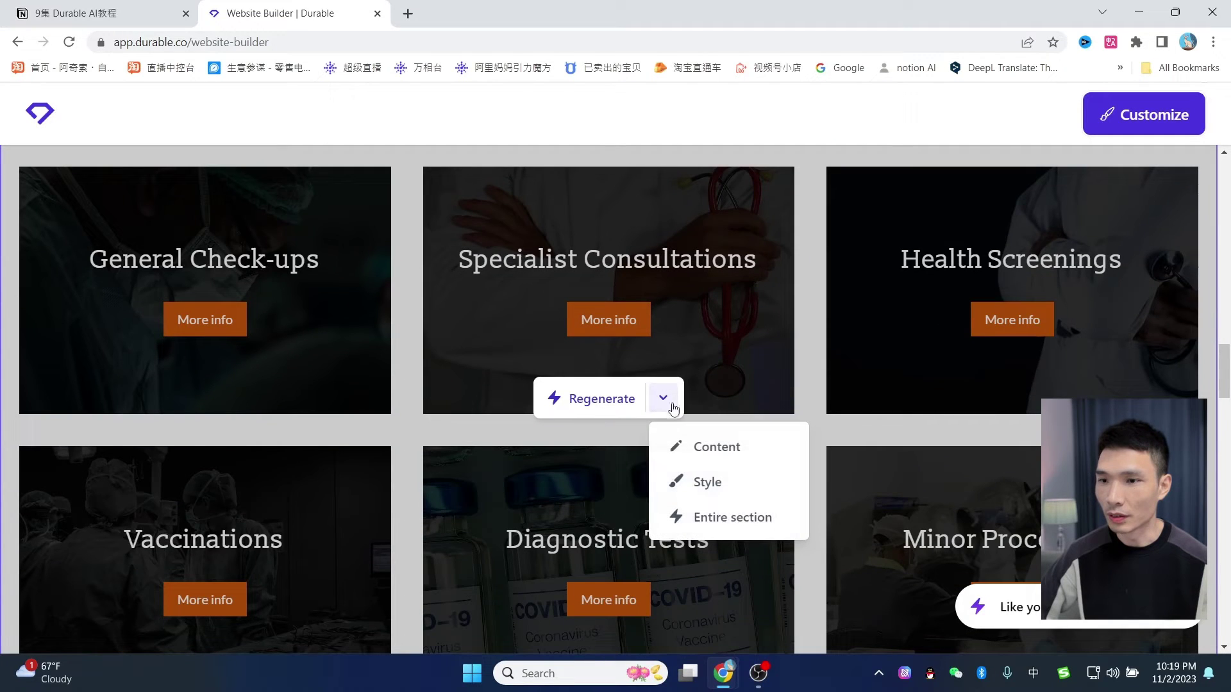
{"action": "left_click", "coordinate": [687, 495]}
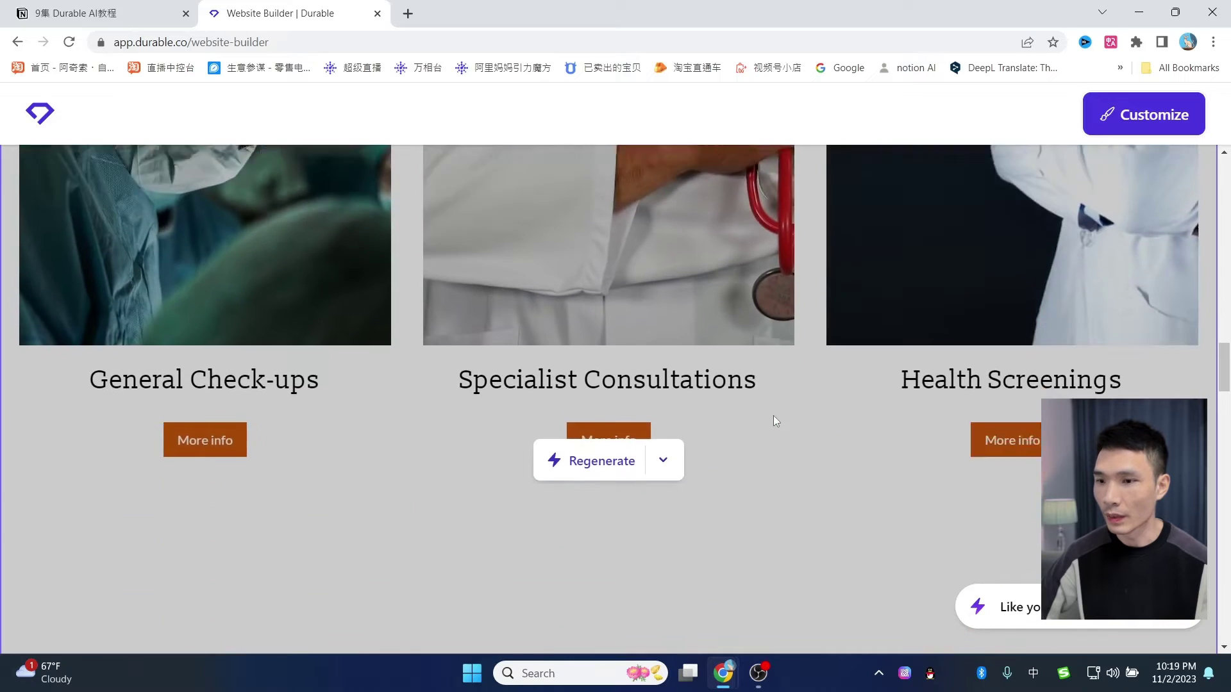
{"action": "scroll", "coordinate": [767, 470], "scroll_direction": "down", "scroll_amount": 7}
{"action": "scroll", "coordinate": [769, 471], "scroll_direction": "up", "scroll_amount": 5}
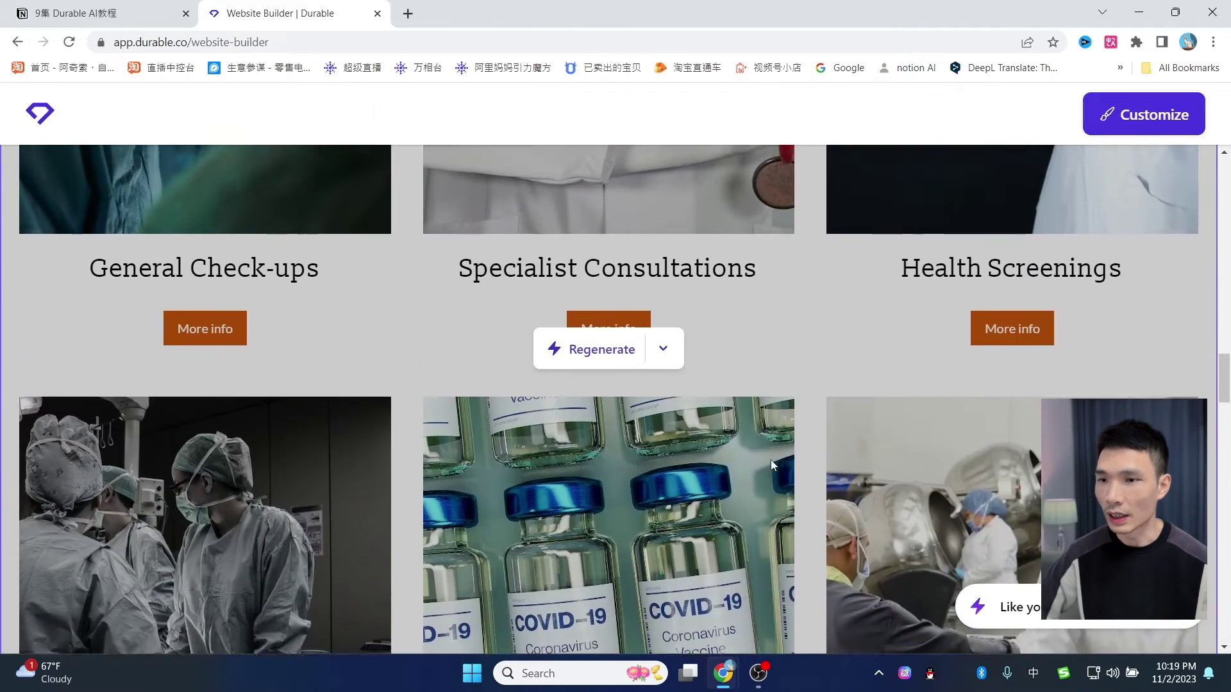
Regenerate only the content of the services section and look over its new cards
{"action": "scroll", "coordinate": [771, 459], "scroll_direction": "up", "scroll_amount": 1}
{"action": "left_click", "coordinate": [664, 385]}
{"action": "left_click", "coordinate": [680, 437]}
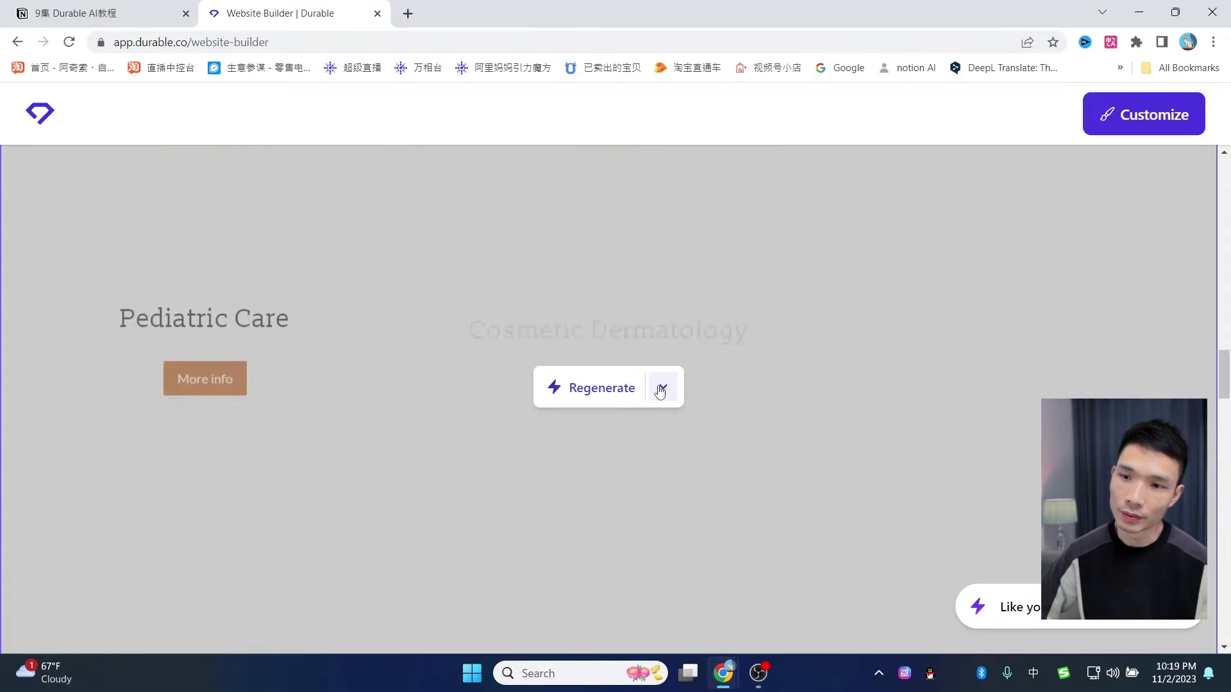
{"action": "scroll", "coordinate": [833, 417], "scroll_direction": "down", "scroll_amount": 4}
{"action": "scroll", "coordinate": [866, 448], "scroll_direction": "up", "scroll_amount": 2}
{"action": "scroll", "coordinate": [865, 472], "scroll_direction": "up", "scroll_amount": 6}
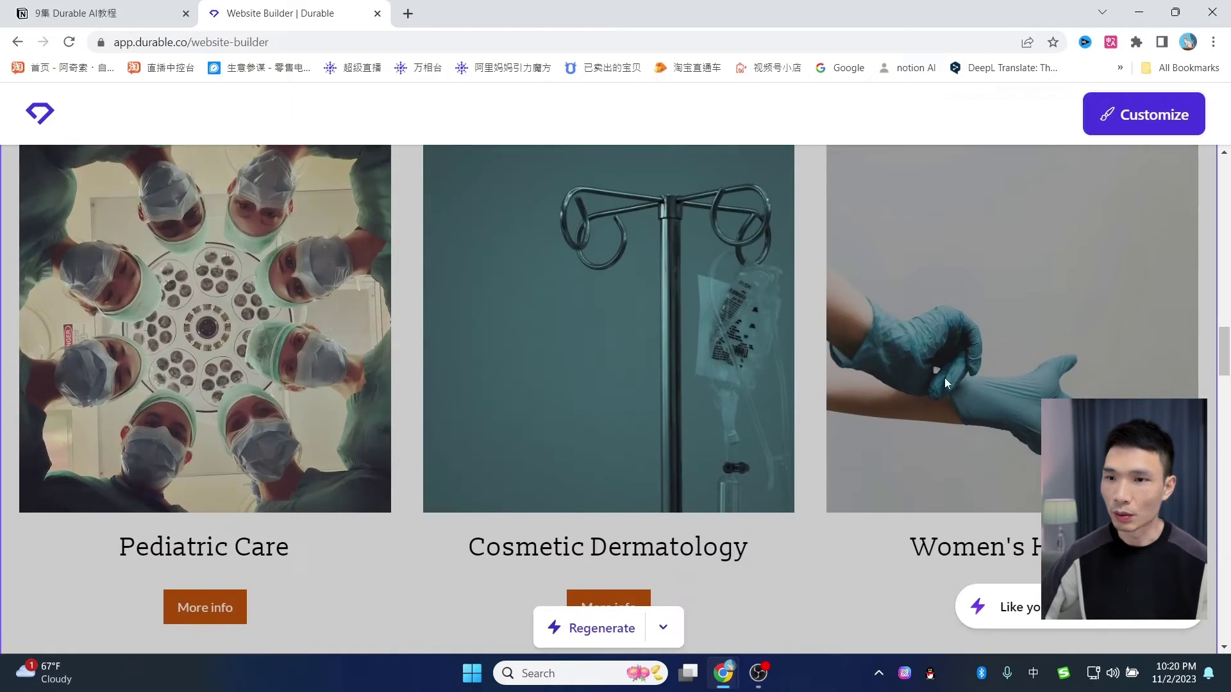
Look over the rest of the page down to the contact form, and sign up with Google to customize the website
{"action": "scroll", "coordinate": [872, 444], "scroll_direction": "down", "scroll_amount": 18}
{"action": "scroll", "coordinate": [878, 423], "scroll_direction": "down", "scroll_amount": 15}
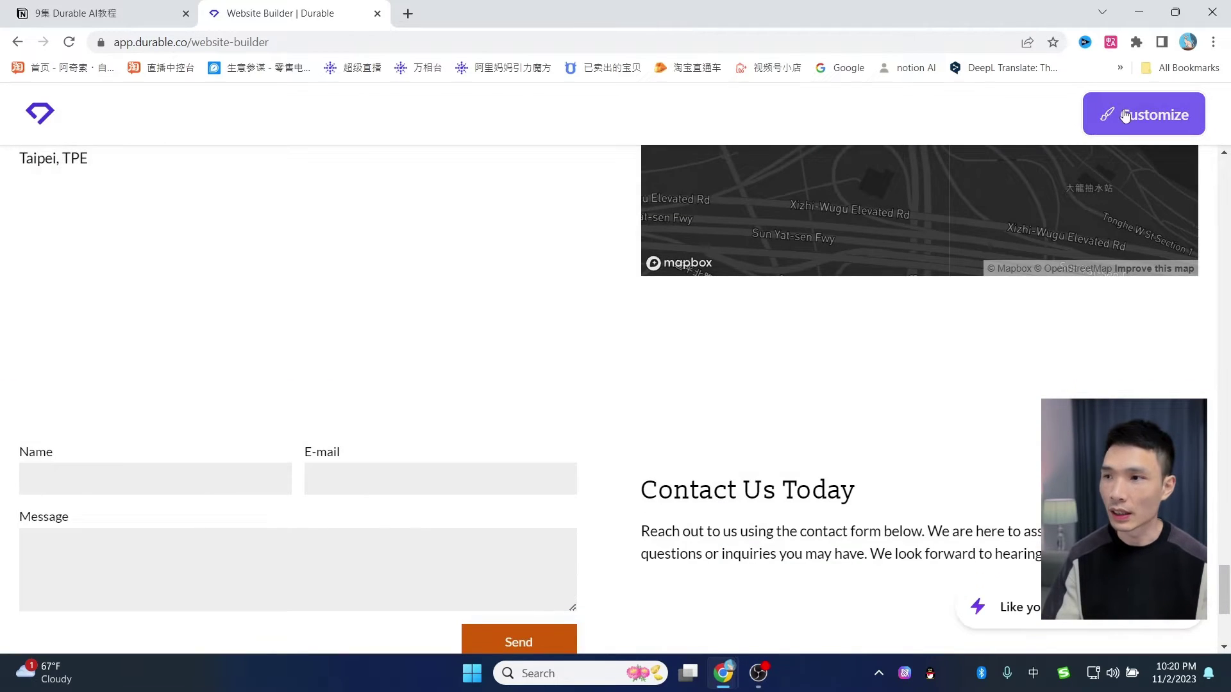
{"action": "scroll", "coordinate": [1120, 224], "scroll_direction": "up", "scroll_amount": 20}
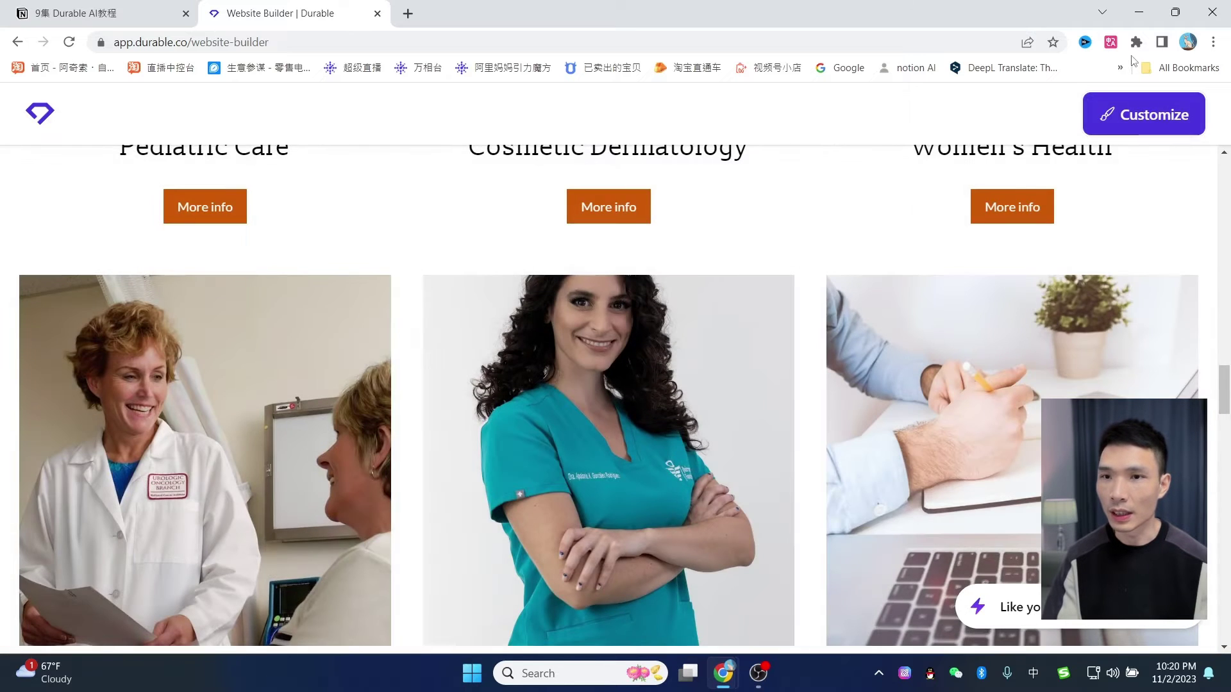
{"action": "left_click", "coordinate": [1109, 113]}
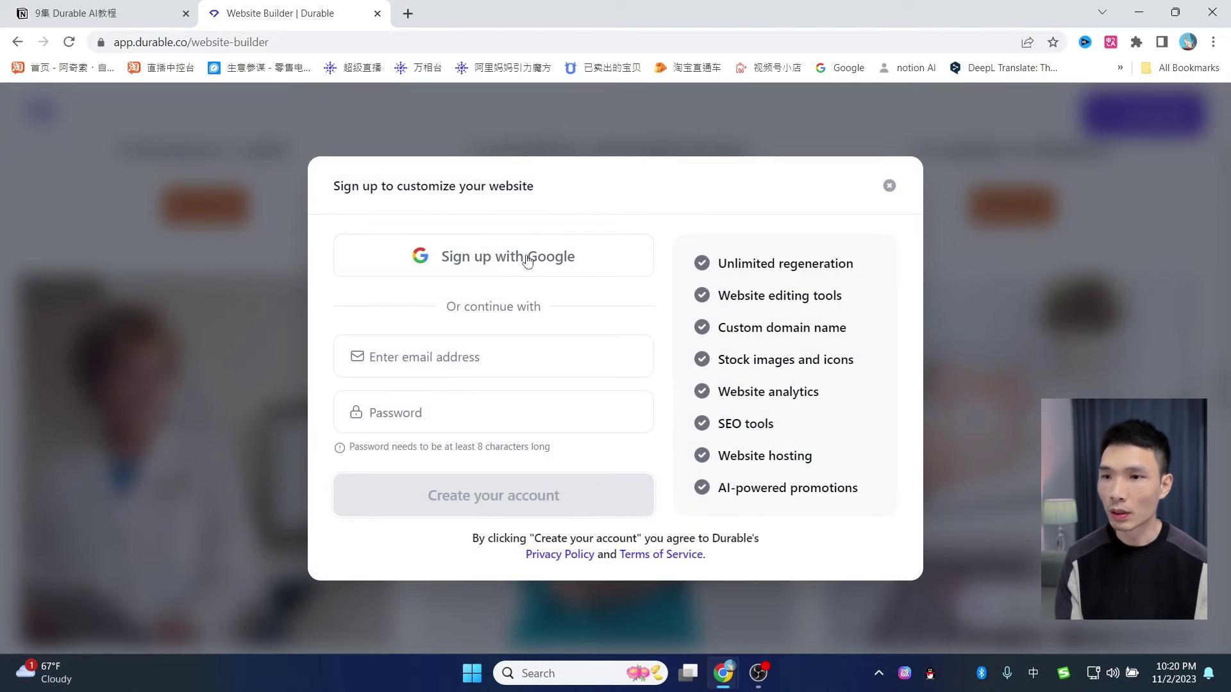
{"action": "left_click", "coordinate": [503, 259]}
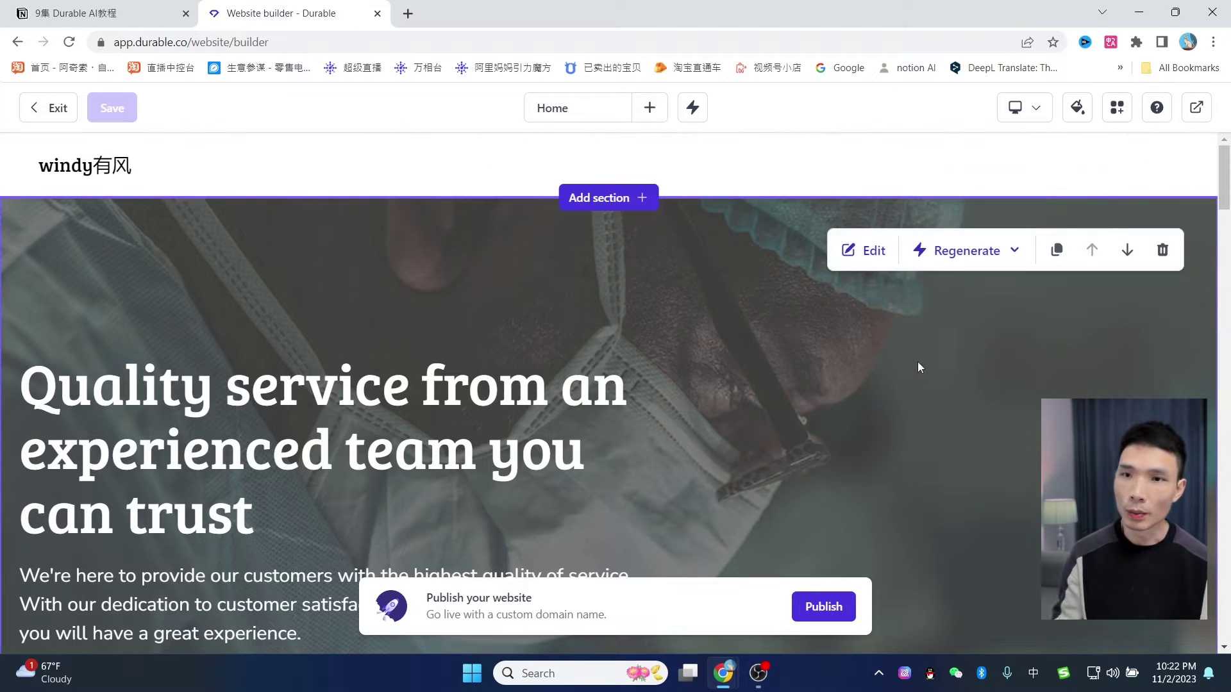
Preview the website in the Tablet view and look through its sections
{"action": "left_click", "coordinate": [1032, 114]}
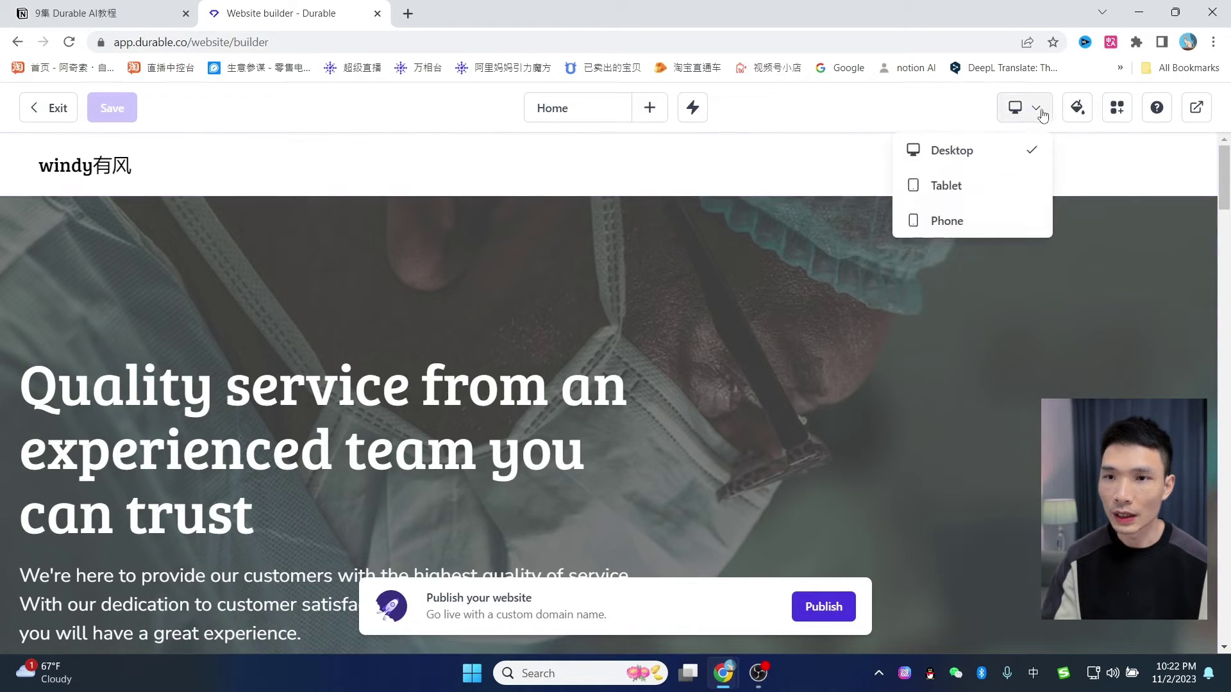
{"action": "left_click", "coordinate": [962, 194]}
{"action": "scroll", "coordinate": [760, 367], "scroll_direction": "down", "scroll_amount": 15}
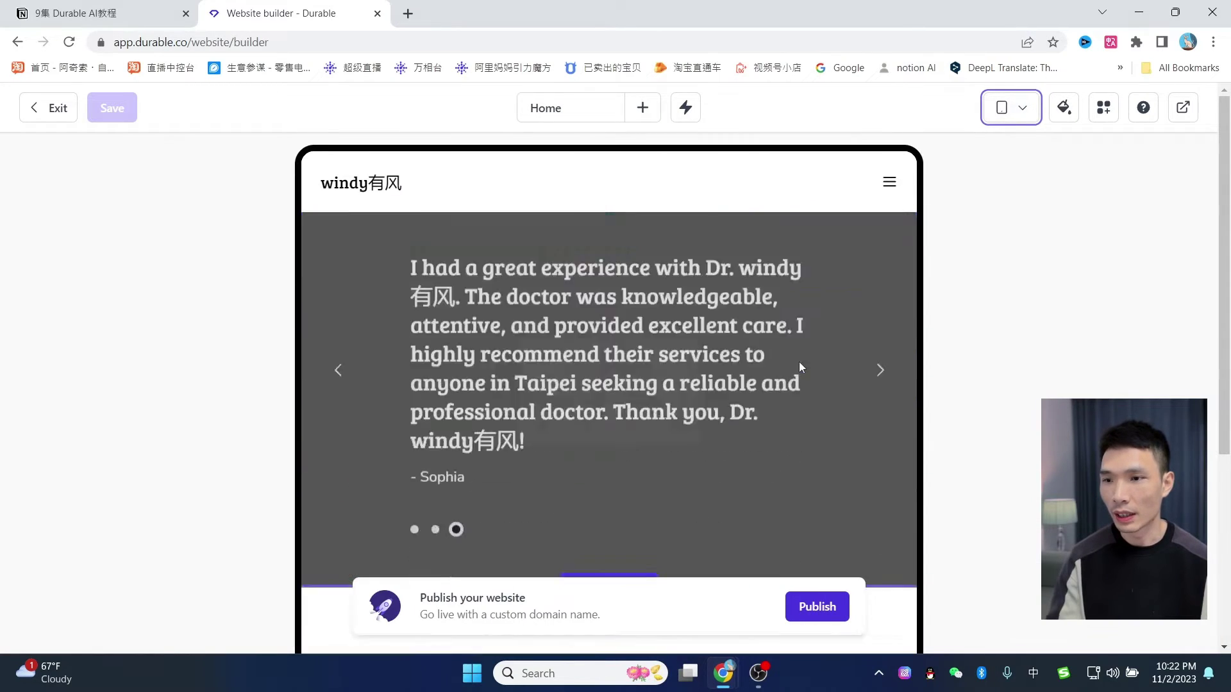
{"action": "scroll", "coordinate": [799, 366], "scroll_direction": "down", "scroll_amount": 12}
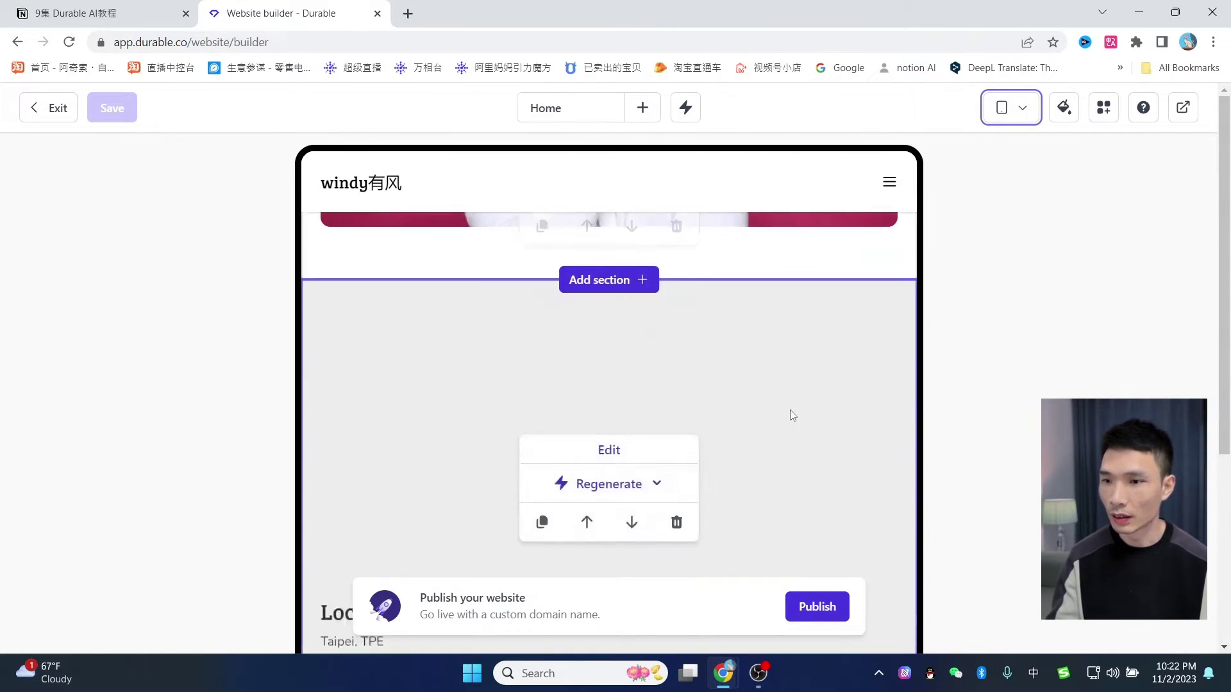
{"action": "scroll", "coordinate": [795, 397], "scroll_direction": "up", "scroll_amount": 5}
Preview the website in the Phone view, look through its sections, and return to the Desktop view
{"action": "left_click", "coordinate": [1011, 107]}
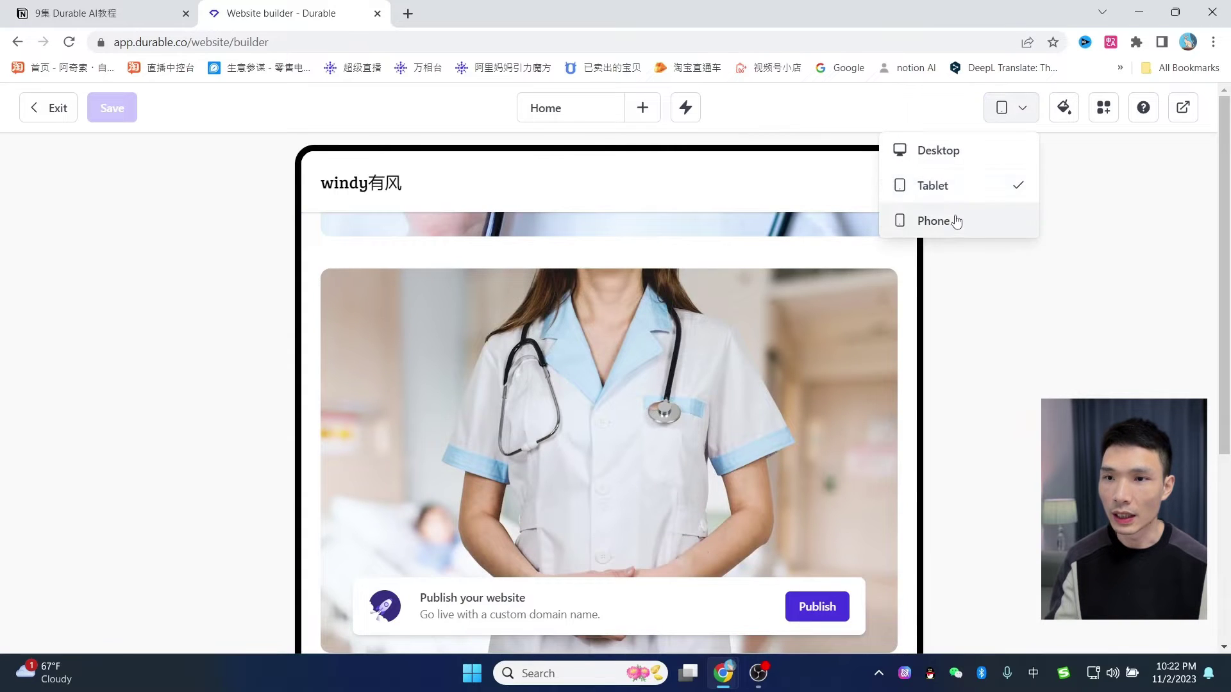
{"action": "left_click", "coordinate": [956, 221]}
{"action": "scroll", "coordinate": [679, 323], "scroll_direction": "up", "scroll_amount": 5}
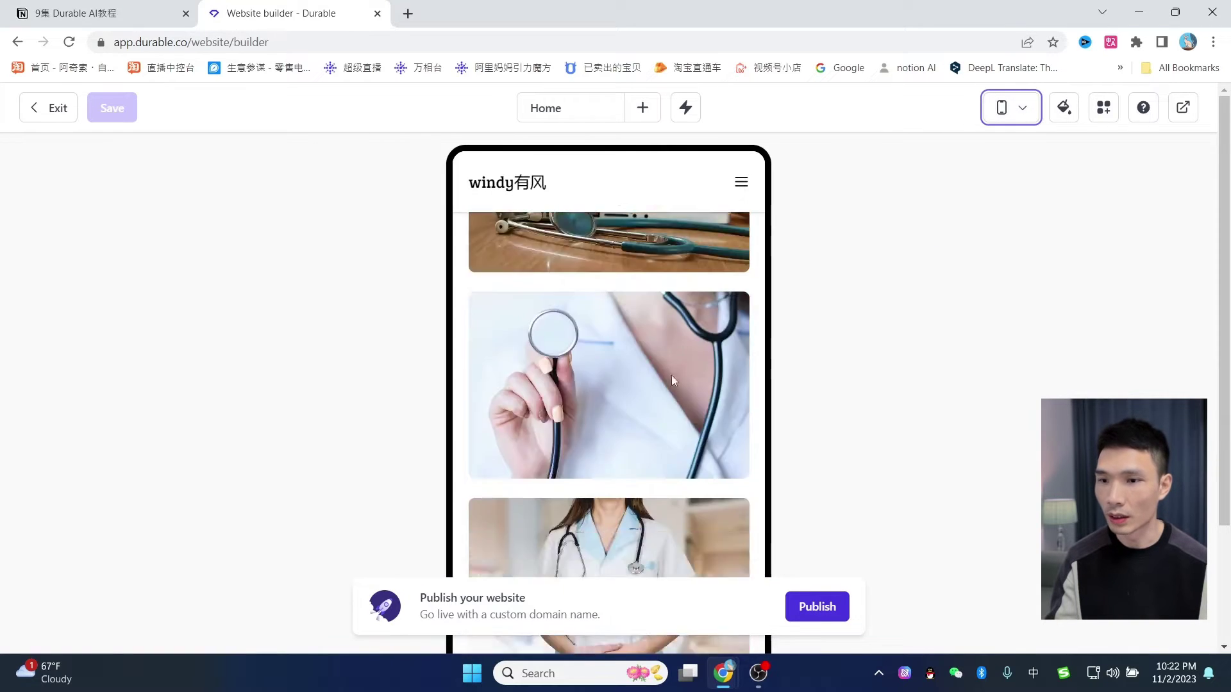
{"action": "scroll", "coordinate": [667, 382], "scroll_direction": "up", "scroll_amount": 10}
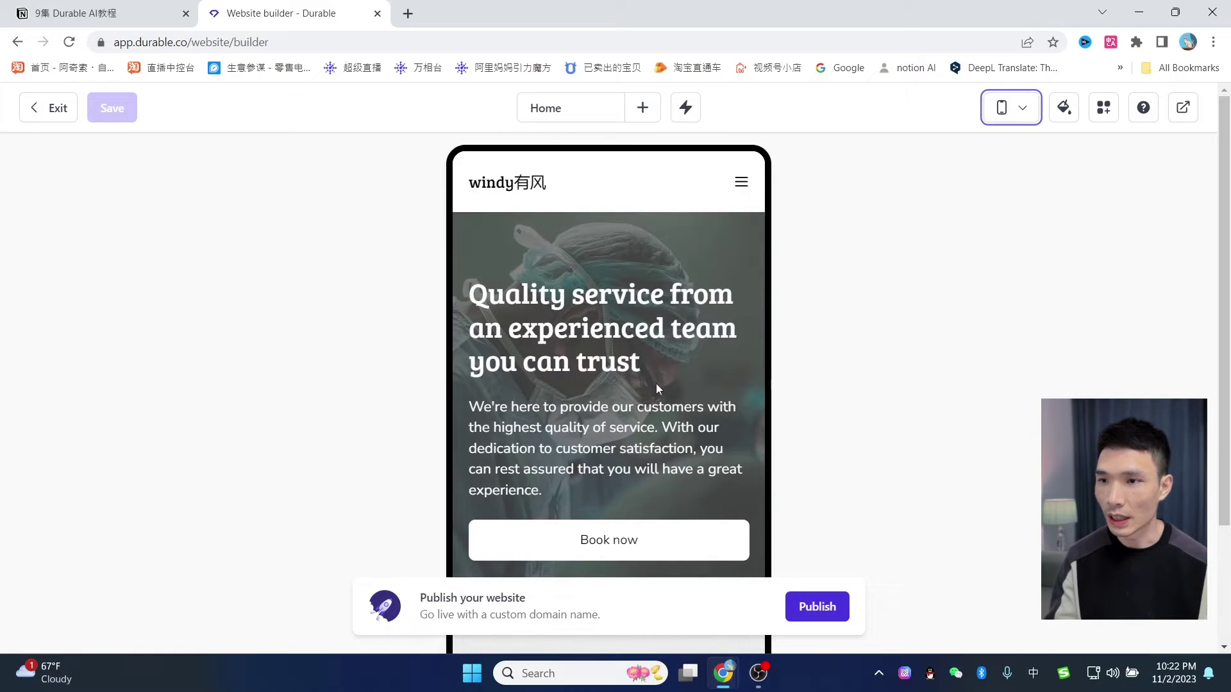
{"action": "scroll", "coordinate": [639, 305], "scroll_direction": "down", "scroll_amount": 10}
{"action": "scroll", "coordinate": [705, 295], "scroll_direction": "up", "scroll_amount": 10}
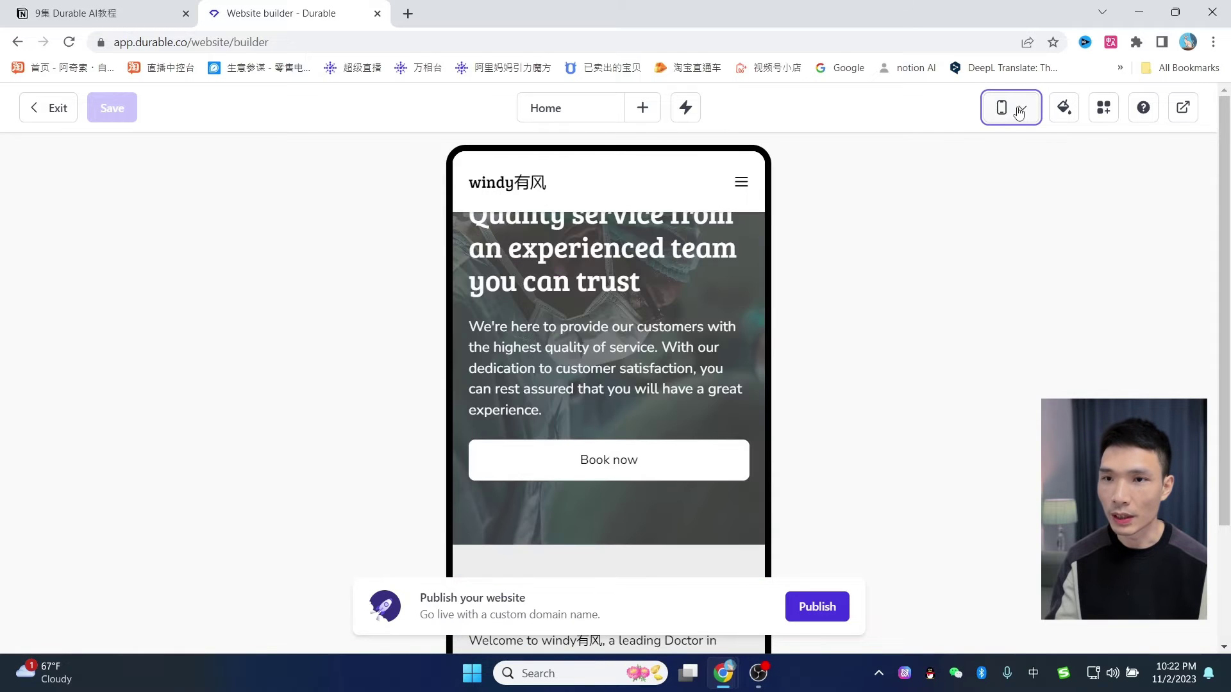
{"action": "left_click", "coordinate": [1012, 108]}
{"action": "left_click", "coordinate": [929, 150]}
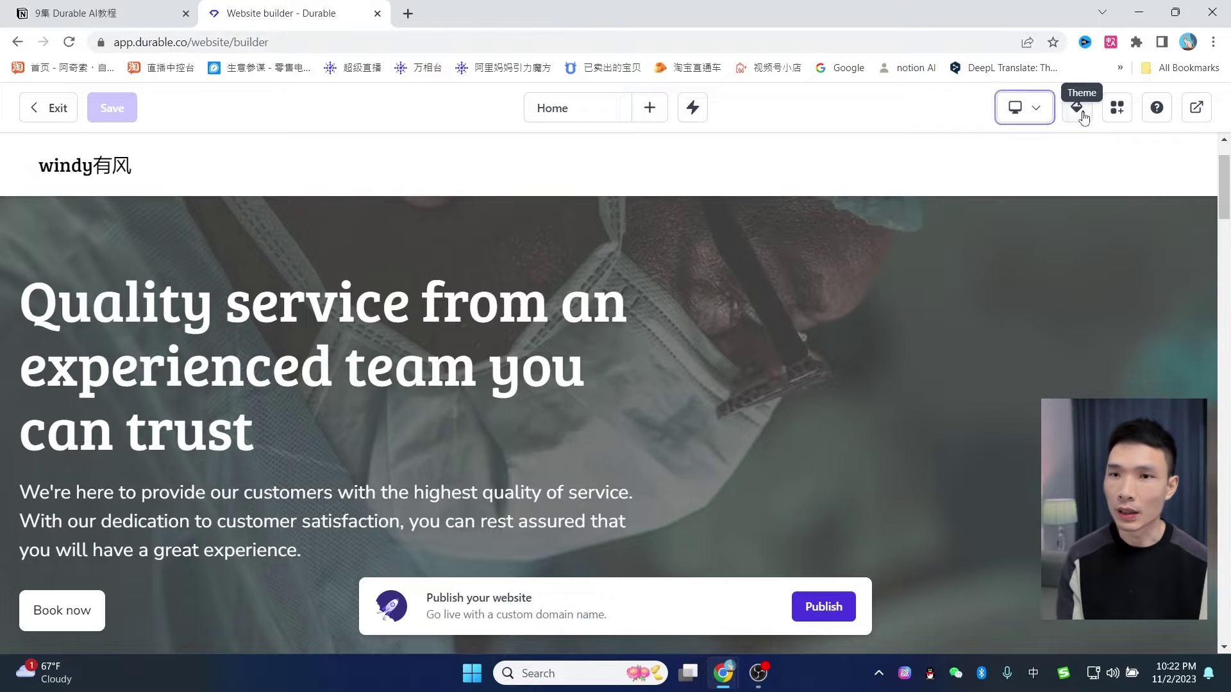
Try several Light mood color palettes for the website theme and apply the white one with near-black accents
{"action": "left_click", "coordinate": [1080, 109]}
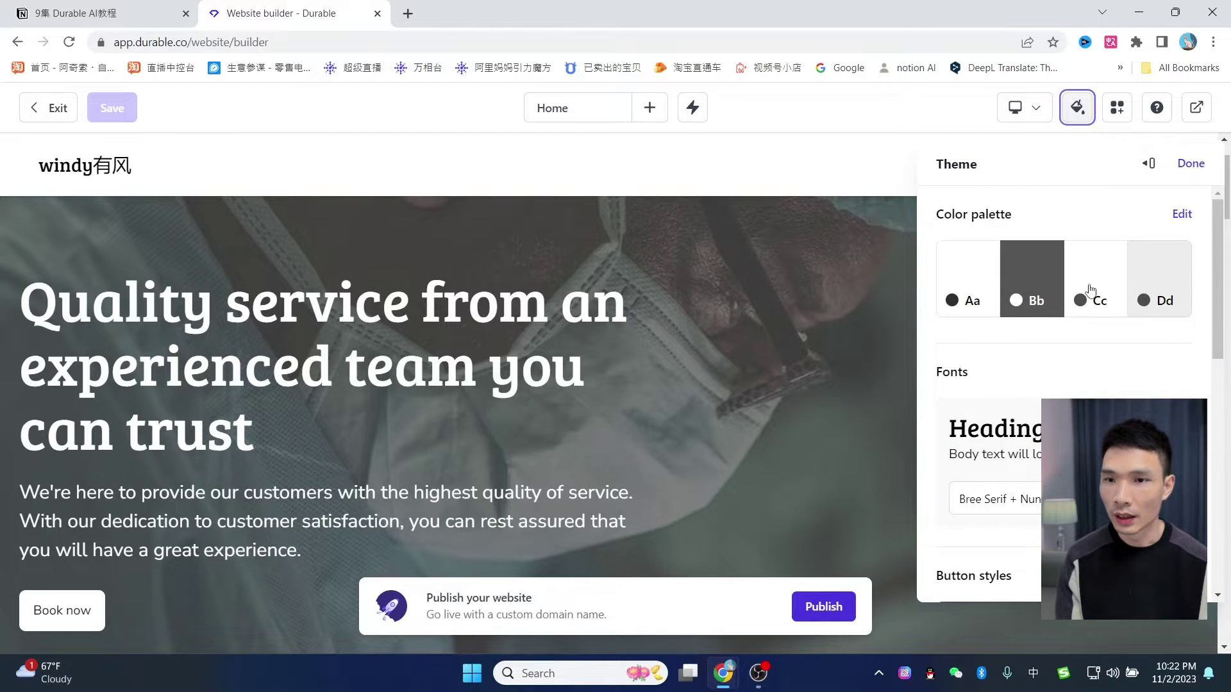
{"action": "left_click", "coordinate": [1090, 289]}
{"action": "left_click", "coordinate": [1022, 367]}
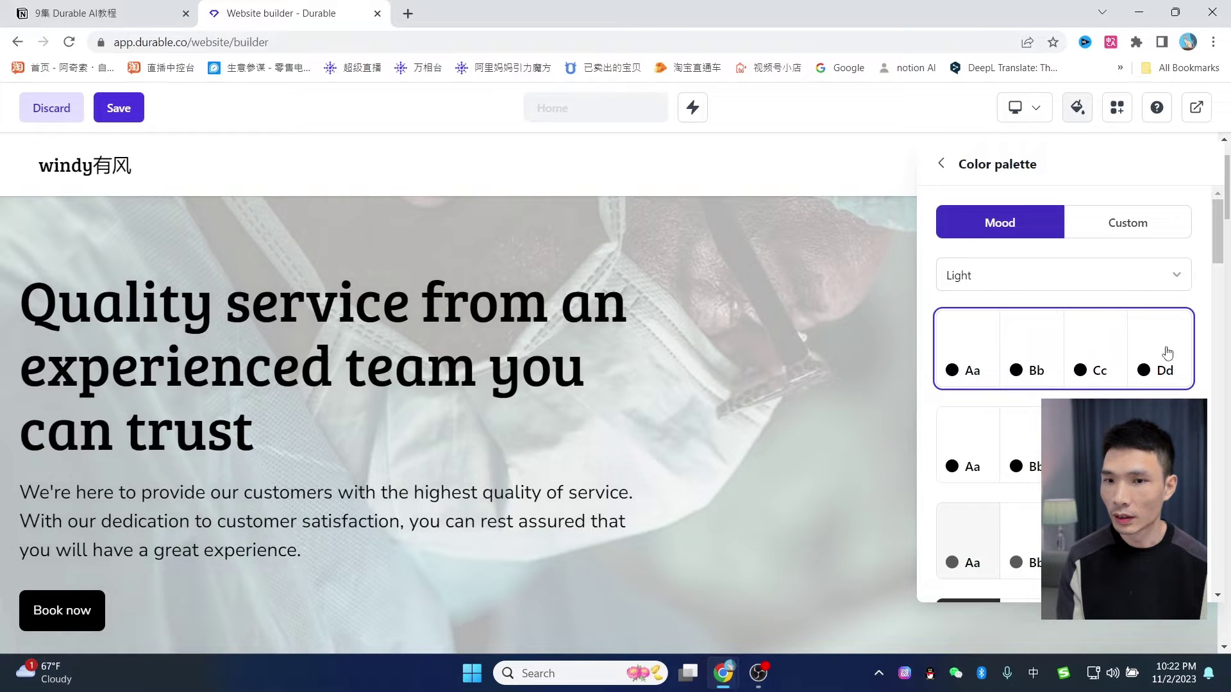
{"action": "left_click", "coordinate": [1008, 474]}
{"action": "scroll", "coordinate": [1007, 475], "scroll_direction": "down", "scroll_amount": 1}
{"action": "left_click", "coordinate": [1020, 458]}
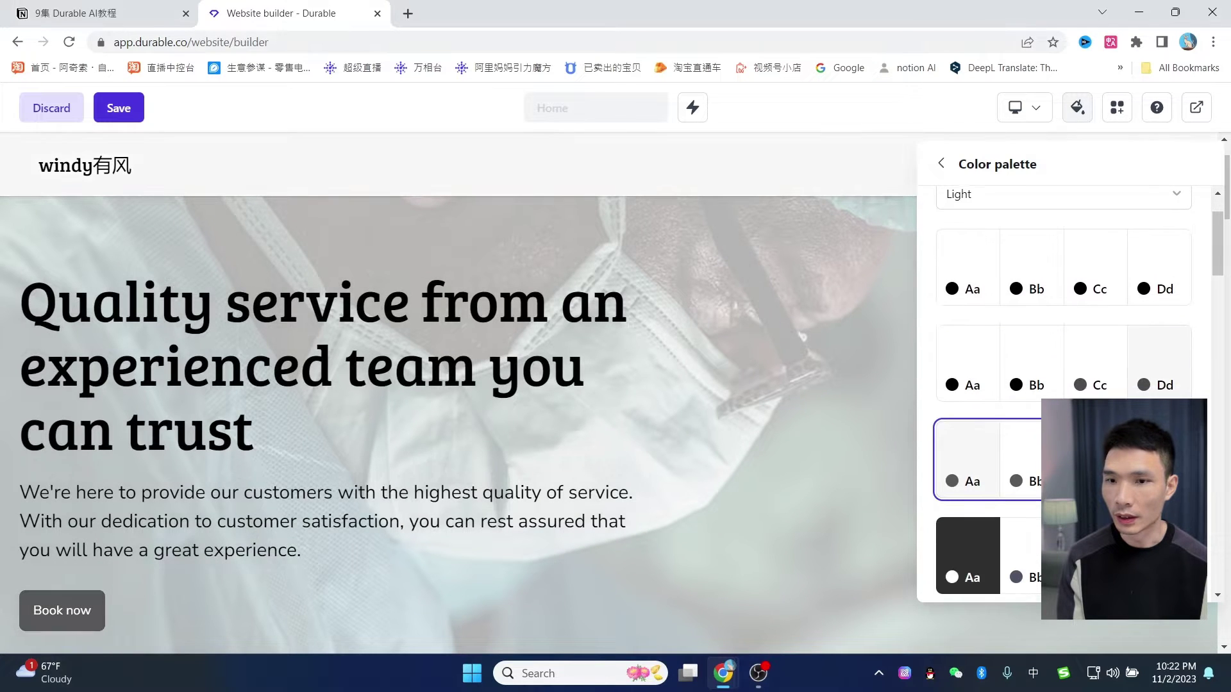
{"action": "scroll", "coordinate": [1019, 458], "scroll_direction": "down", "scroll_amount": 2}
{"action": "left_click", "coordinate": [968, 397]}
{"action": "scroll", "coordinate": [968, 398], "scroll_direction": "down", "scroll_amount": 1}
{"action": "left_click", "coordinate": [974, 436]}
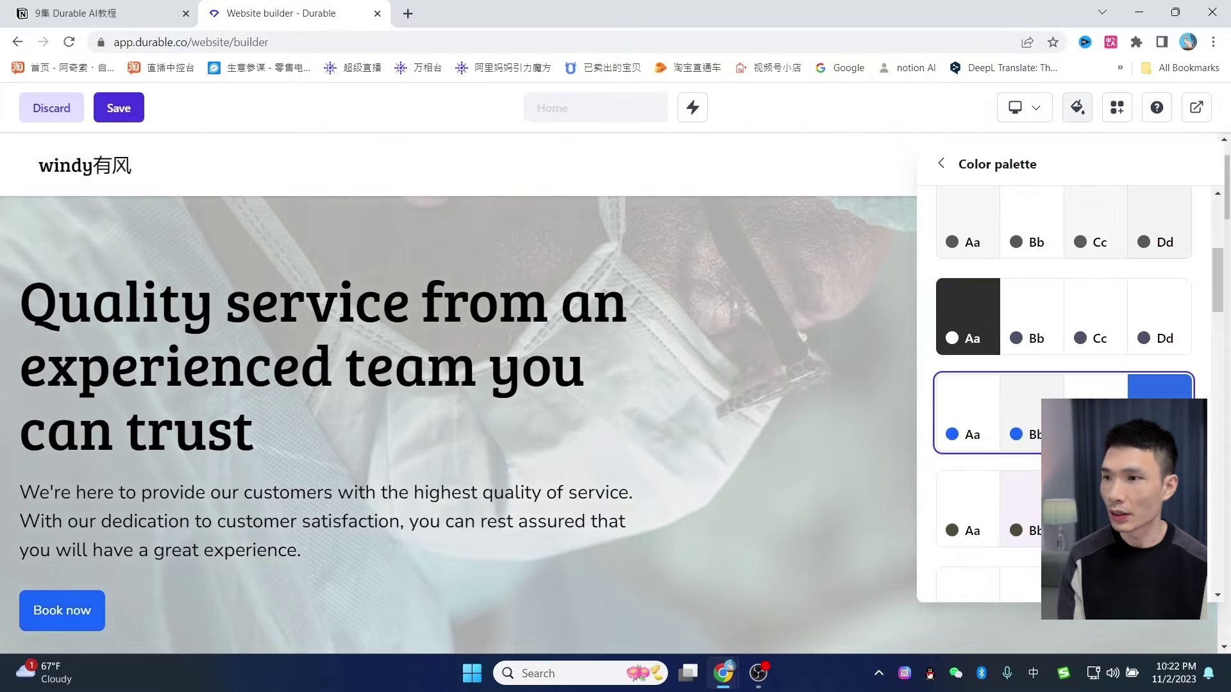
{"action": "scroll", "coordinate": [974, 436], "scroll_direction": "down", "scroll_amount": 2}
{"action": "left_click", "coordinate": [987, 430]}
{"action": "scroll", "coordinate": [987, 429], "scroll_direction": "down", "scroll_amount": 2}
{"action": "left_click", "coordinate": [987, 442]}
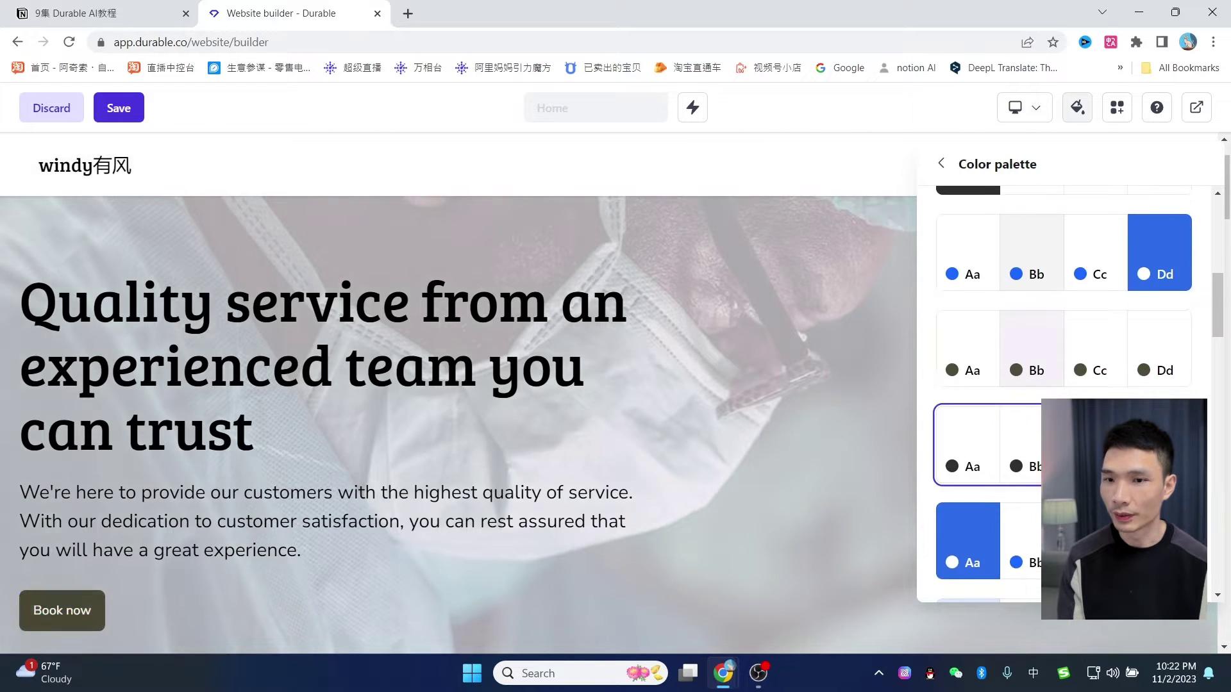
{"action": "scroll", "coordinate": [987, 443], "scroll_direction": "up", "scroll_amount": 5}
{"action": "scroll", "coordinate": [1058, 320], "scroll_direction": "up", "scroll_amount": 2}
Try the theme font pairs Arvo + Lato and Cormorant + Proza Libre, and apply a different pair with a serif heading
{"action": "left_click", "coordinate": [940, 164]}
{"action": "left_click", "coordinate": [1163, 338]}
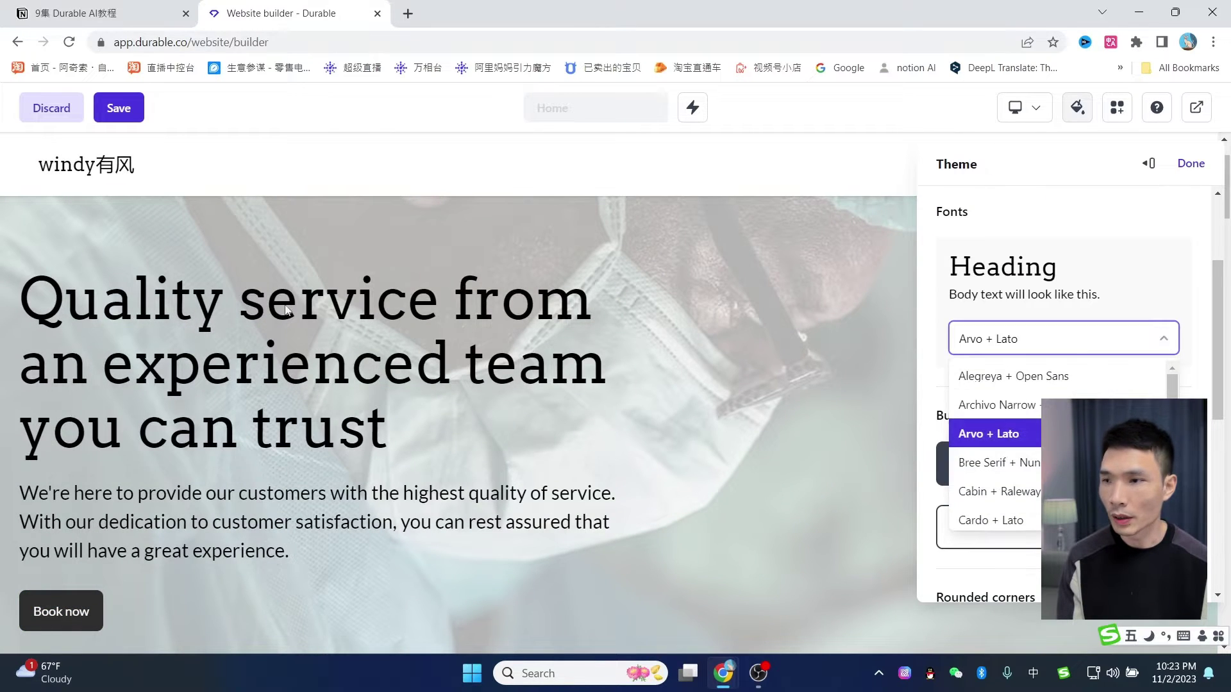
{"action": "scroll", "coordinate": [1000, 462], "scroll_direction": "down", "scroll_amount": 3}
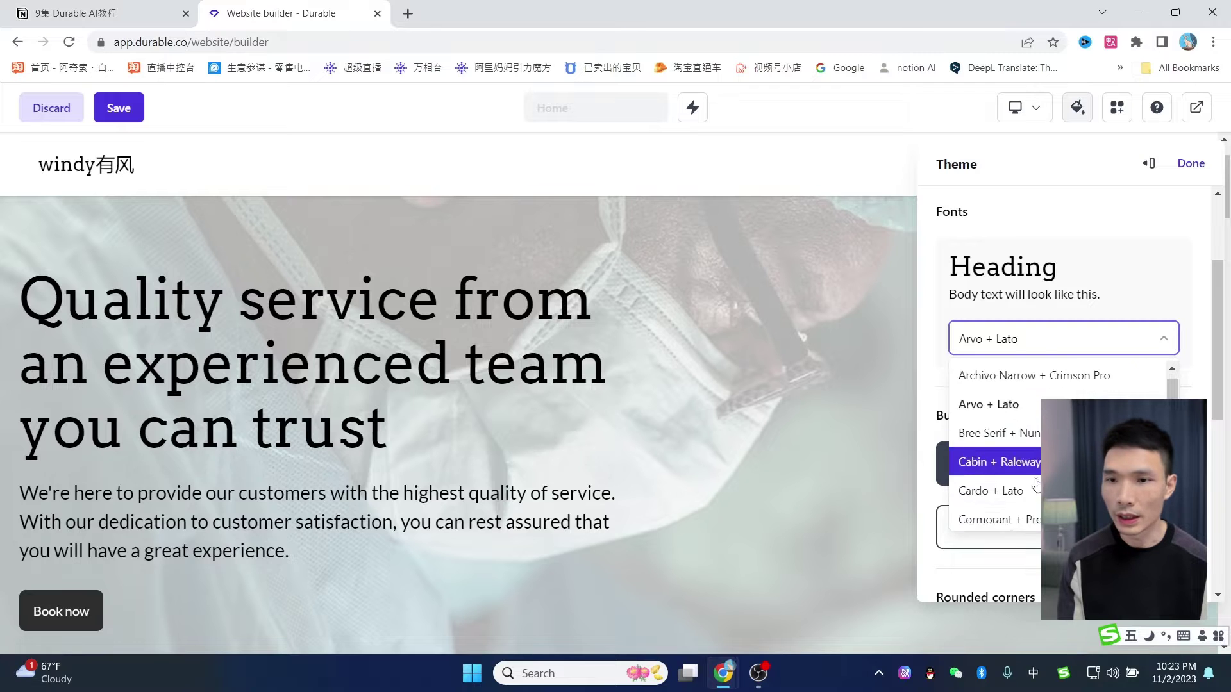
{"action": "left_click", "coordinate": [1000, 467]}
{"action": "left_click", "coordinate": [1144, 340]}
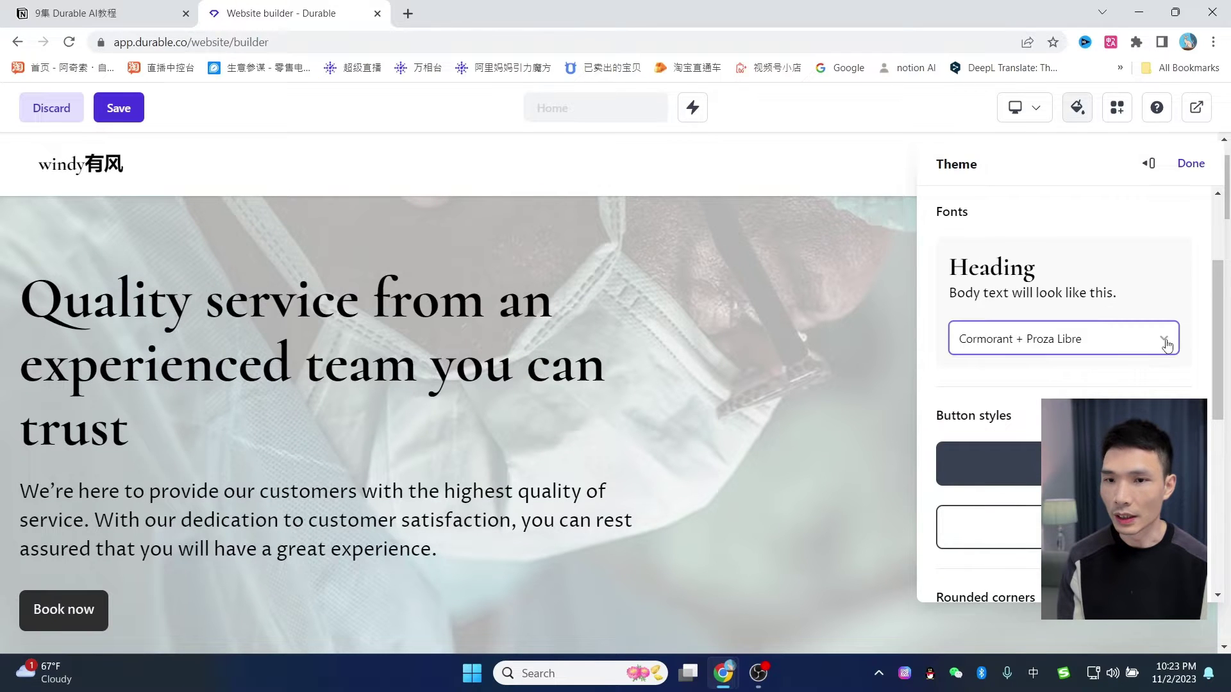
{"action": "scroll", "coordinate": [1025, 410], "scroll_direction": "down", "scroll_amount": 1}
{"action": "left_click", "coordinate": [1000, 448]}
Try the Zoom out and Slide up animations for the website elements, and set the animation style to Slide right
{"action": "scroll", "coordinate": [1058, 384], "scroll_direction": "down", "scroll_amount": 5}
{"action": "left_click", "coordinate": [1058, 366]}
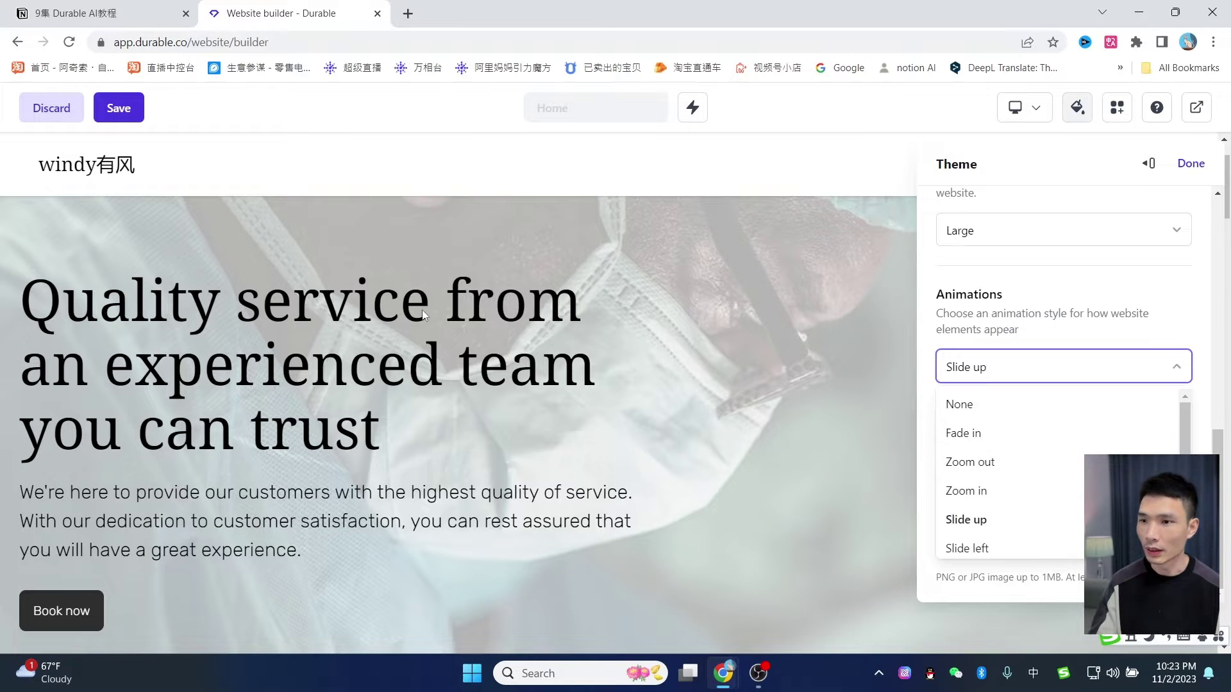
{"action": "left_click", "coordinate": [973, 466]}
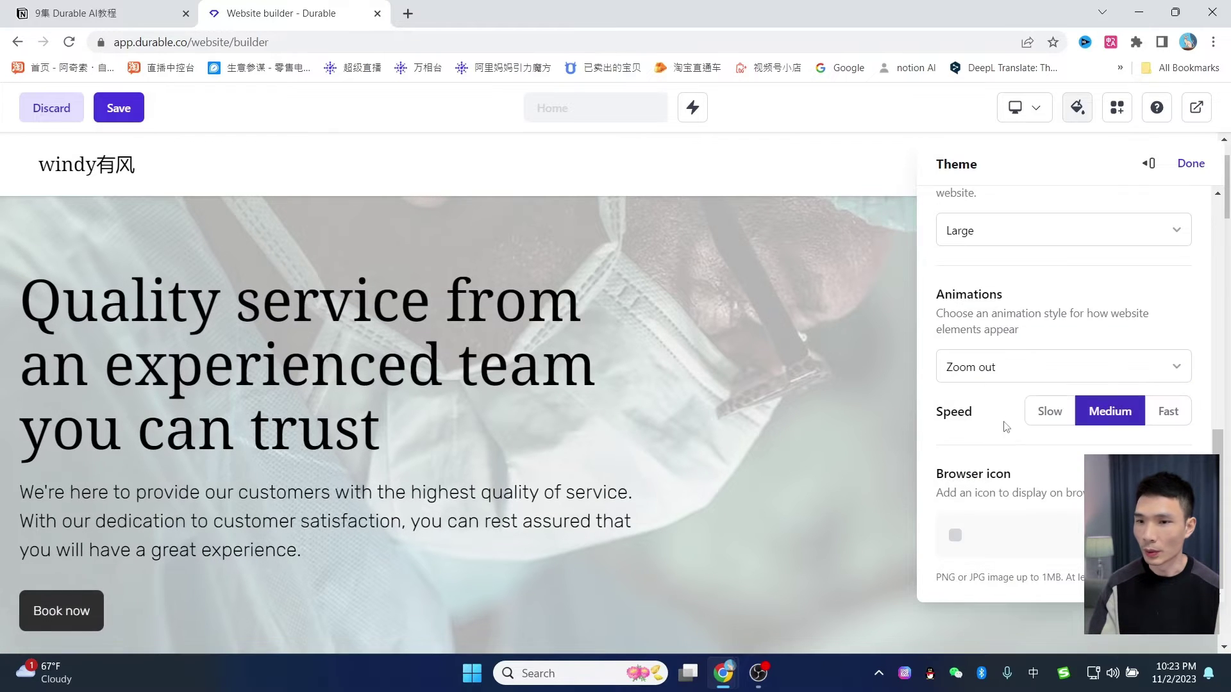
{"action": "left_click", "coordinate": [1017, 371]}
{"action": "left_click", "coordinate": [973, 494]}
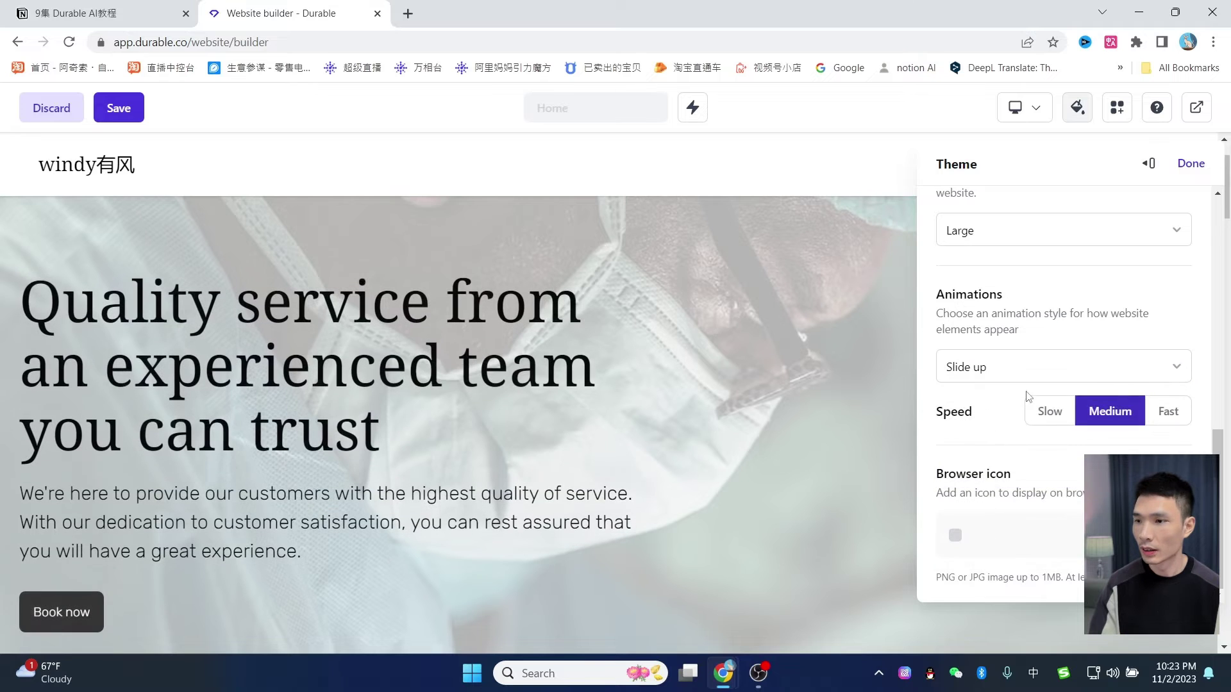
{"action": "left_click", "coordinate": [1032, 367]}
{"action": "left_click", "coordinate": [985, 538]}
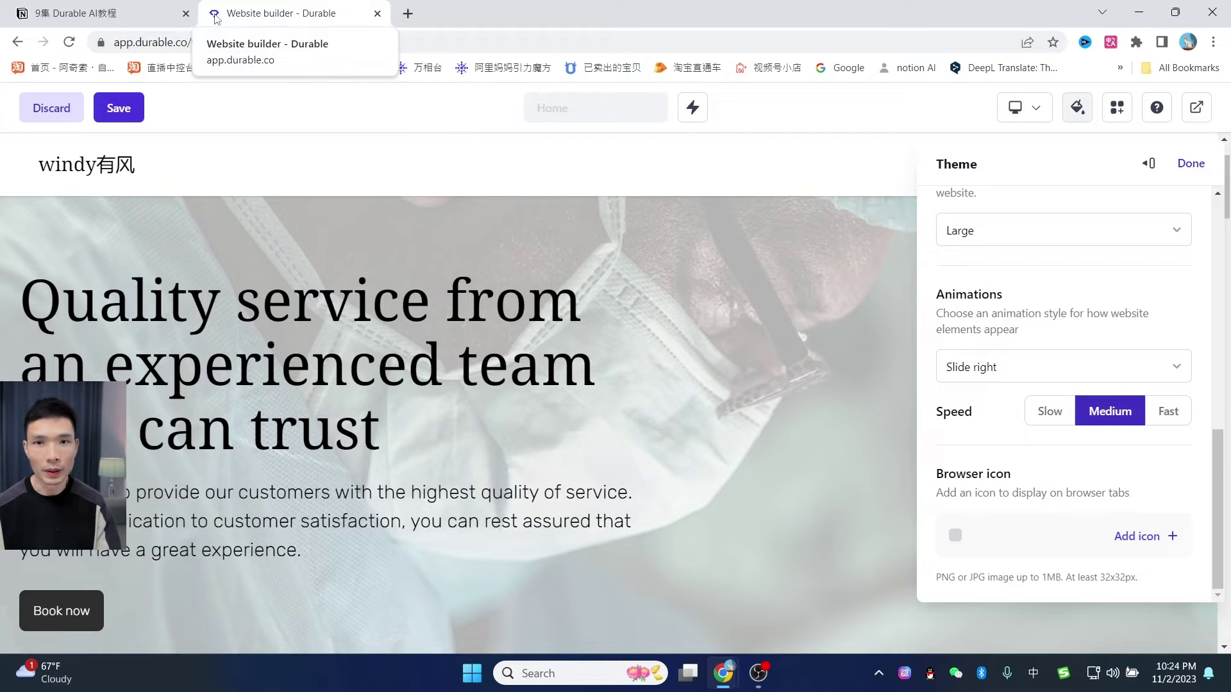
Search the Unsplash images for a doctor browser icon, check the upload option, and leave the theme settings without adding an icon
{"action": "left_click", "coordinate": [1143, 545]}
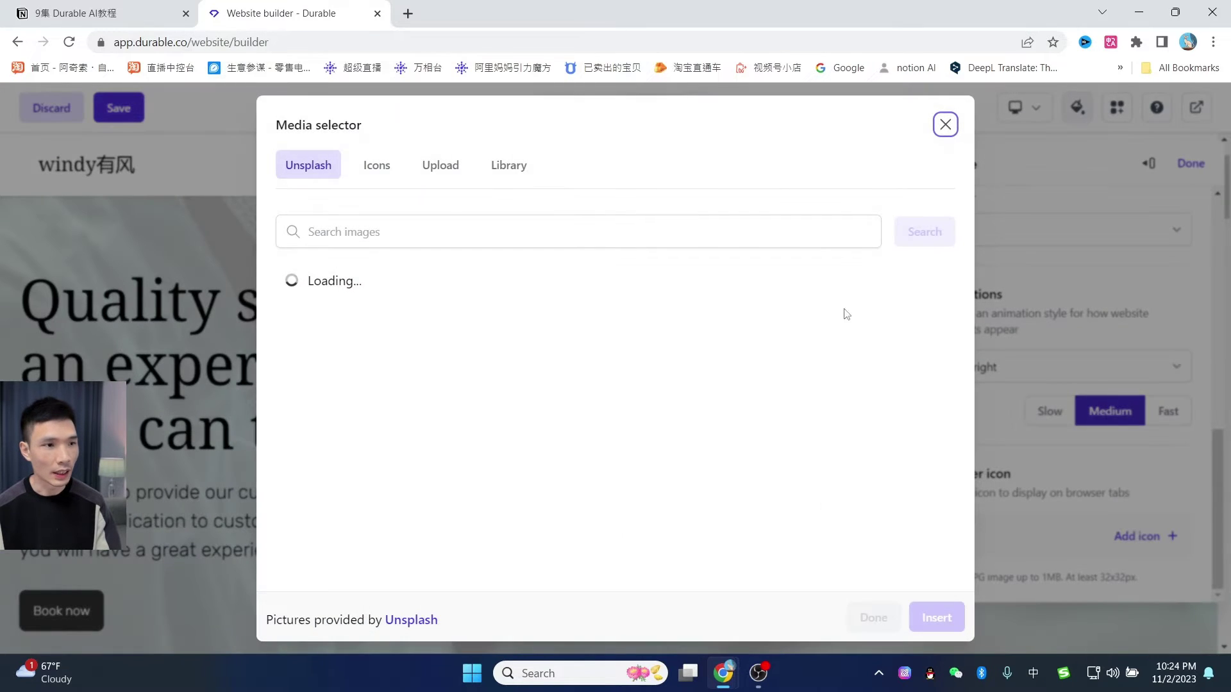
{"action": "type", "text": "doctor"}
{"action": "key", "text": "Return"}
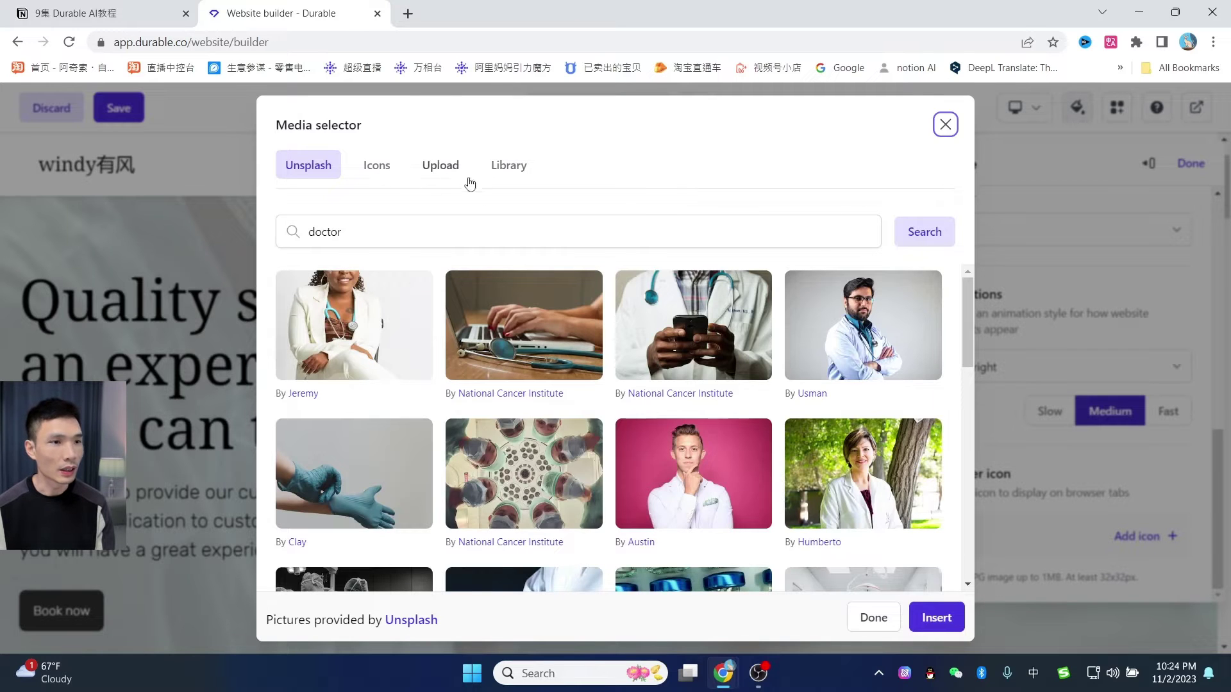
{"action": "left_click", "coordinate": [430, 166]}
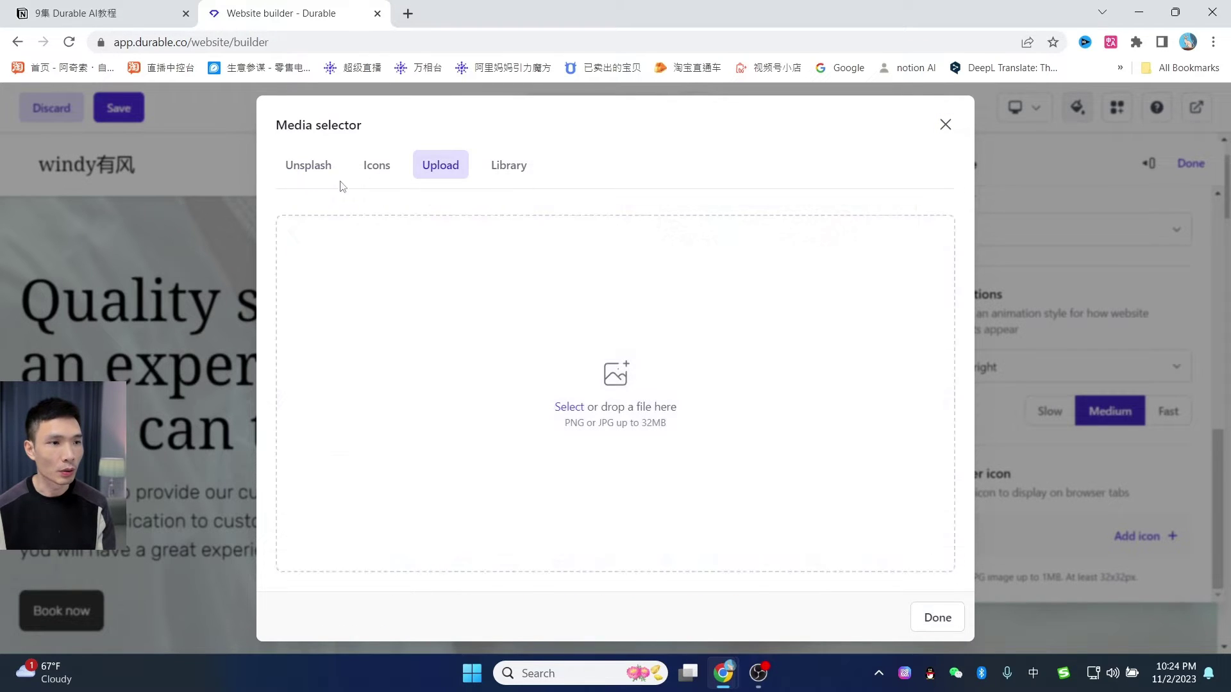
{"action": "left_click", "coordinate": [1173, 176]}
{"action": "left_click", "coordinate": [1185, 168]}
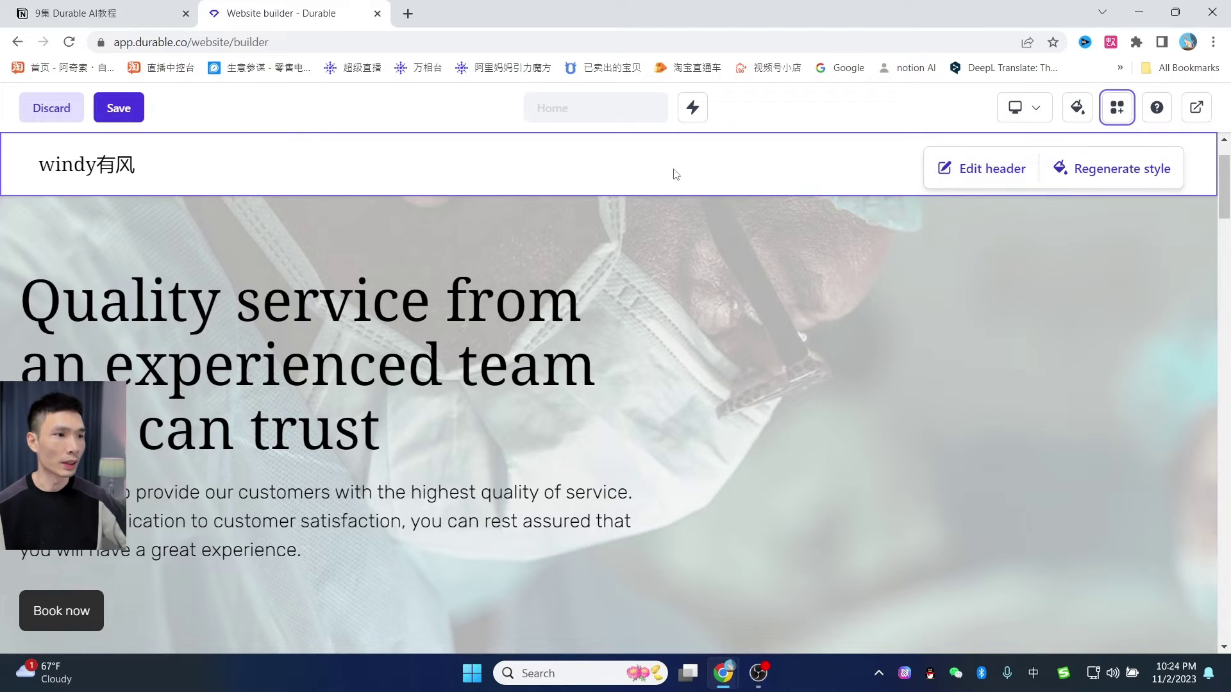
Regenerate the header's style twice
{"action": "mouse_move", "coordinate": [550, 207]}
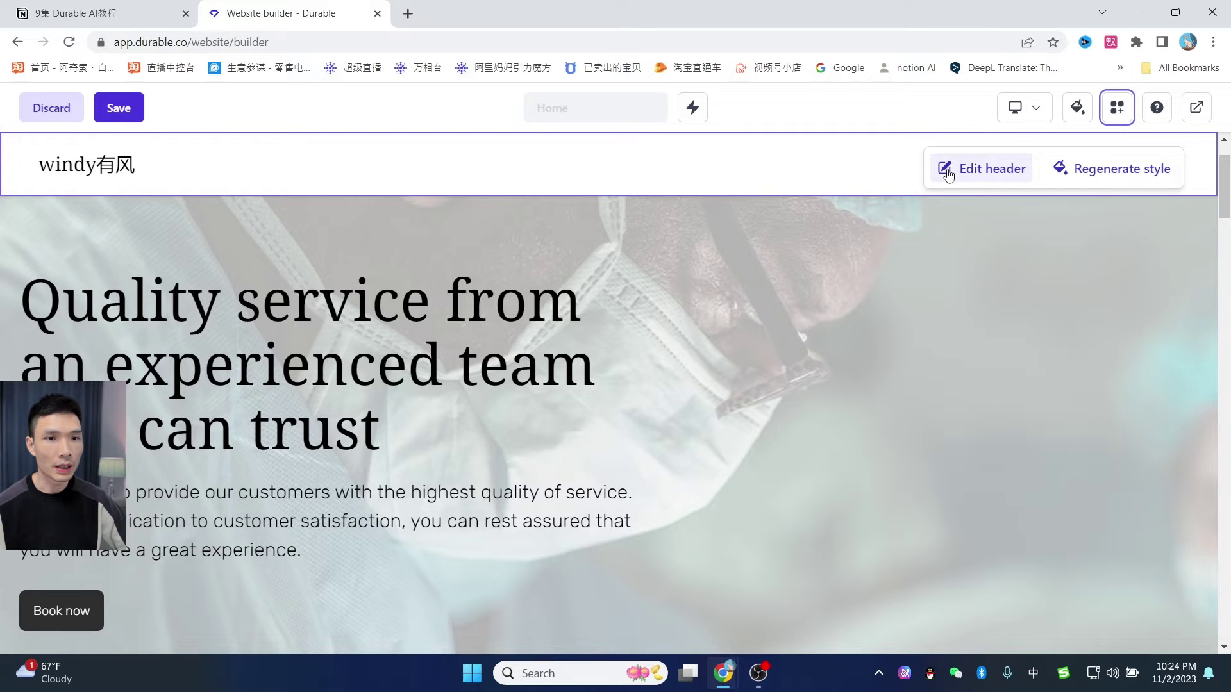
{"action": "left_click", "coordinate": [1132, 177]}
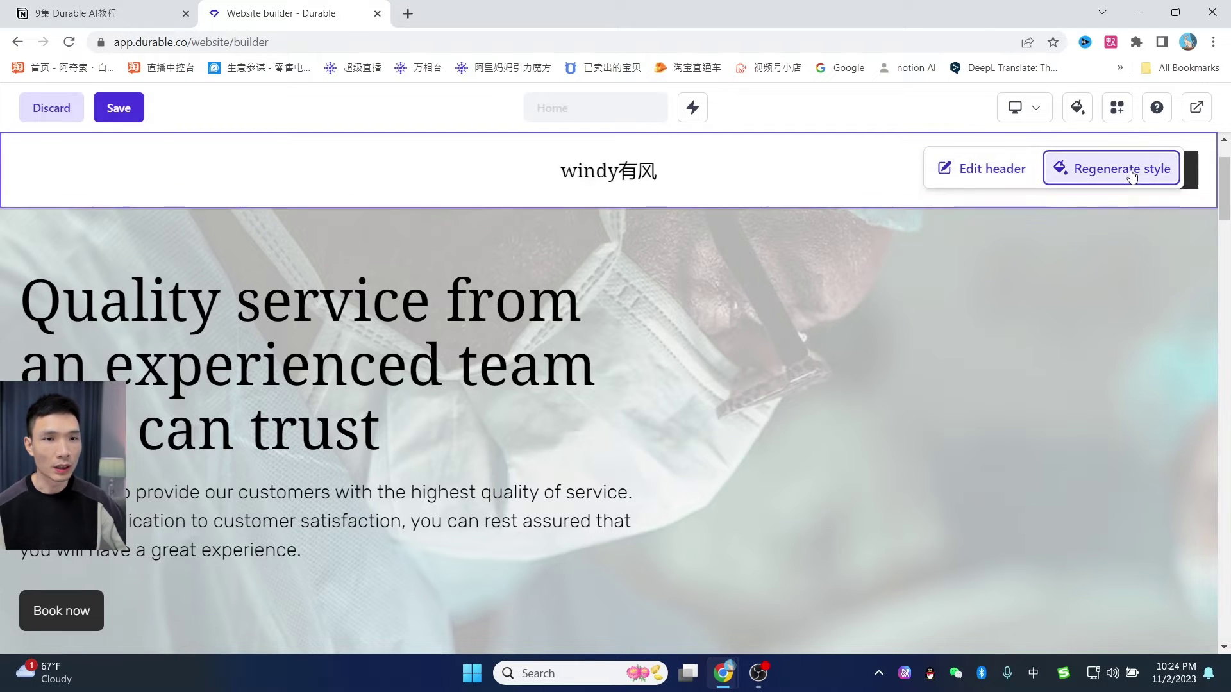
{"action": "left_click", "coordinate": [1131, 177]}
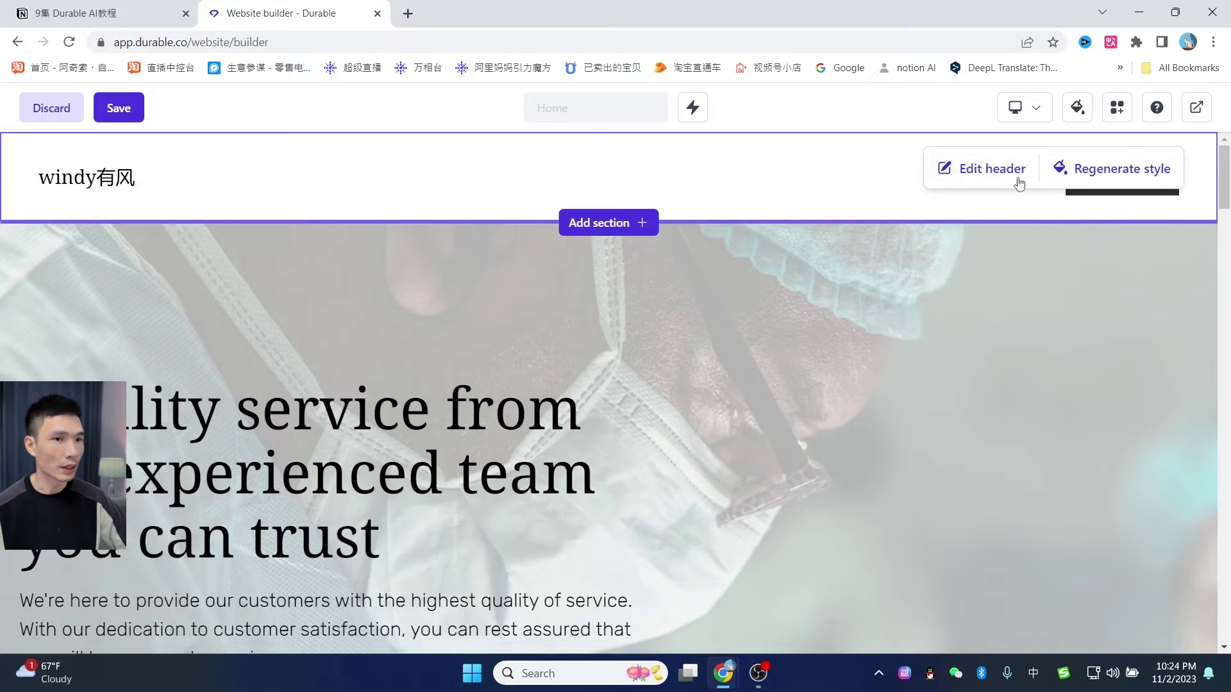
Try the shortened site name windy in the header settings, and set it back to windy有风
{"action": "left_click", "coordinate": [947, 170]}
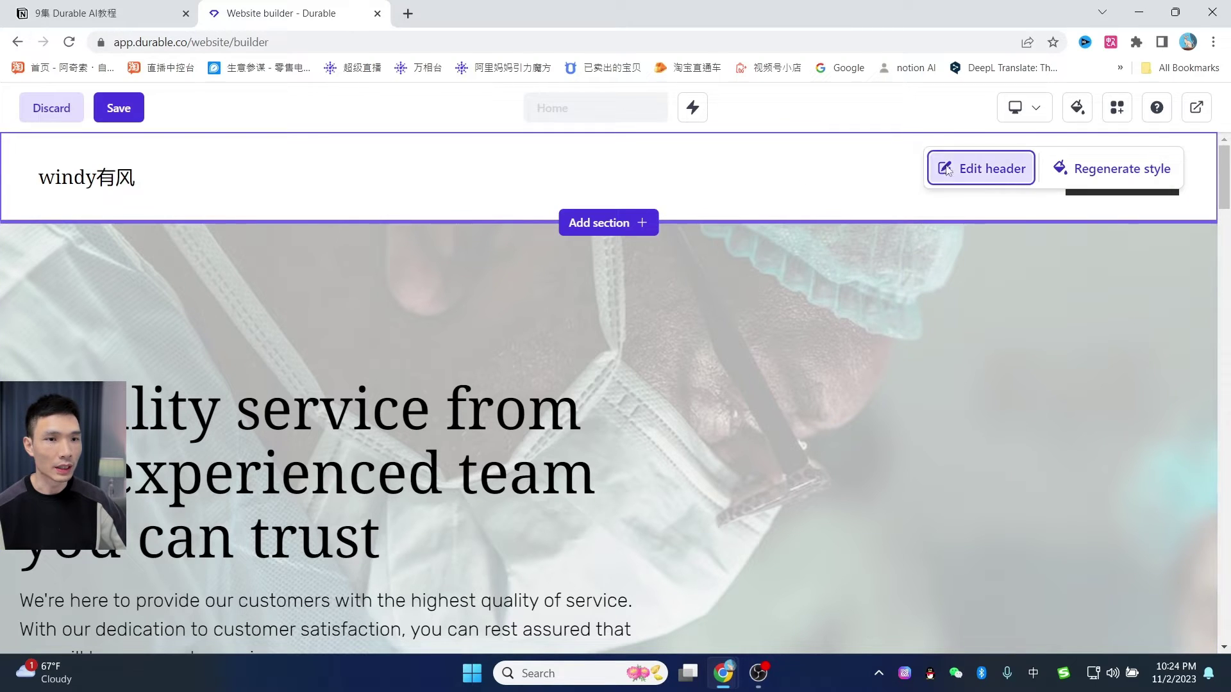
{"action": "left_click", "coordinate": [1061, 389]}
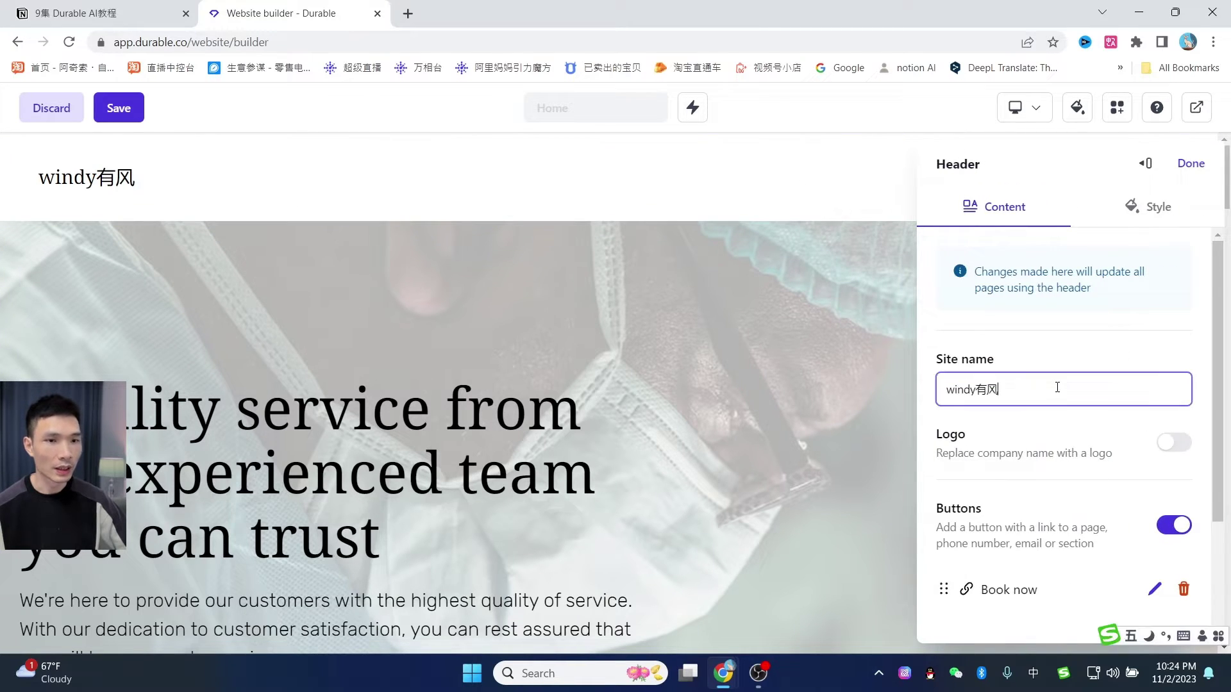
{"action": "left_click", "coordinate": [1079, 349]}
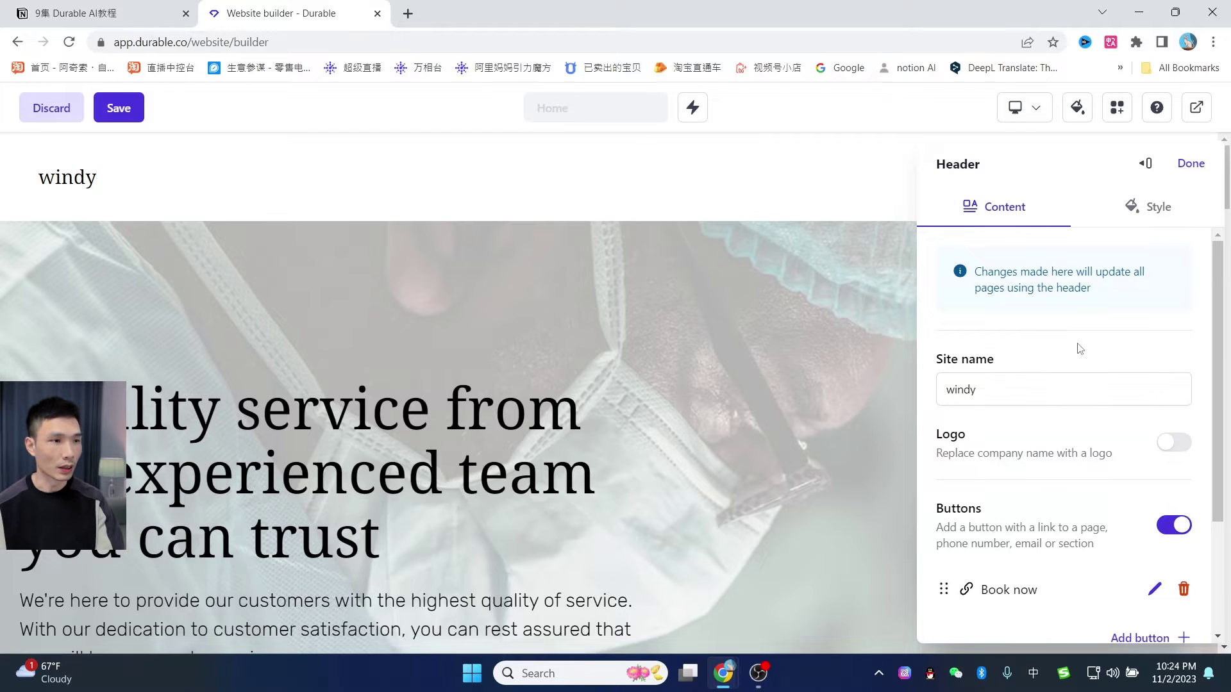
{"action": "left_click", "coordinate": [1017, 388]}
{"action": "type", "text": "有风"}
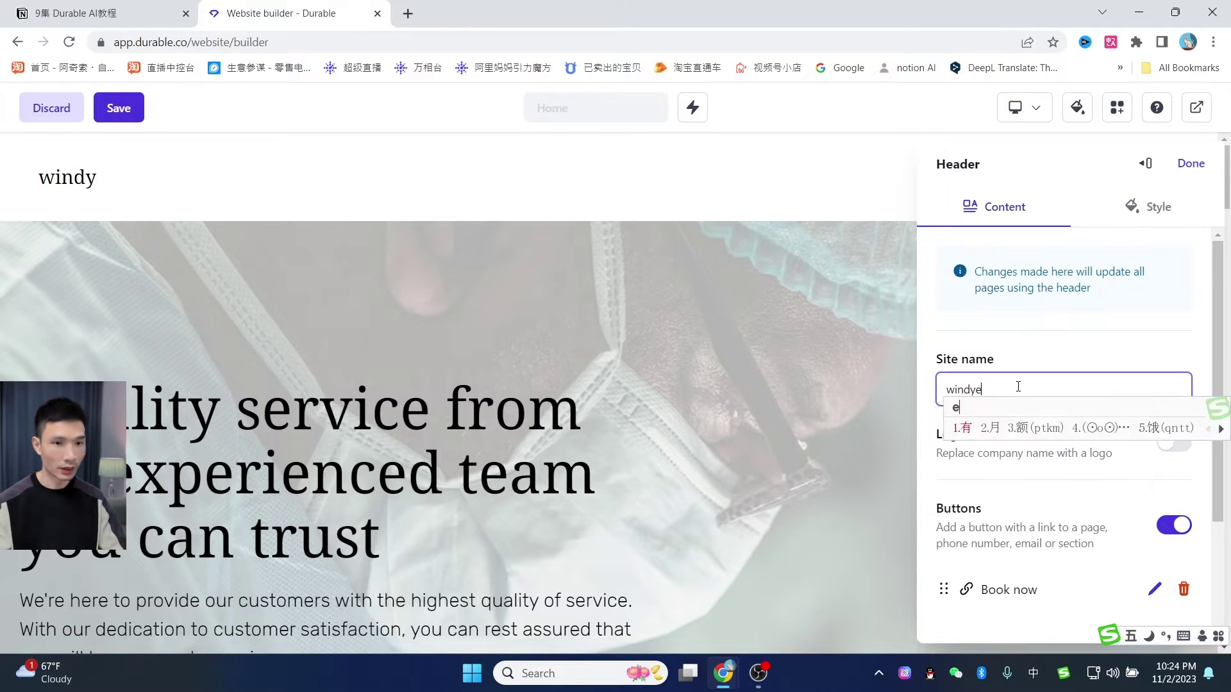
Enable the header logo and insert the Unsplash stethoscope photo by Alexandr, found by searching for doctor
{"action": "scroll", "coordinate": [1173, 365], "scroll_direction": "down", "scroll_amount": 1}
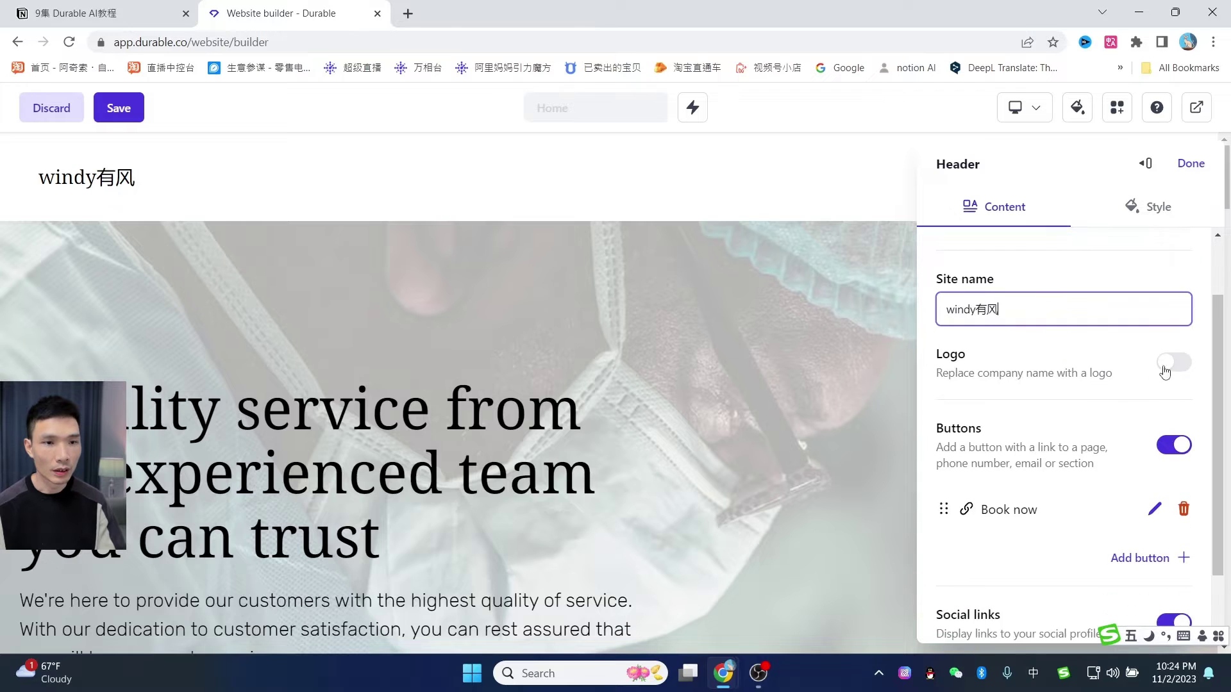
{"action": "left_click", "coordinate": [1173, 361]}
{"action": "scroll", "coordinate": [1101, 448], "scroll_direction": "down", "scroll_amount": 1}
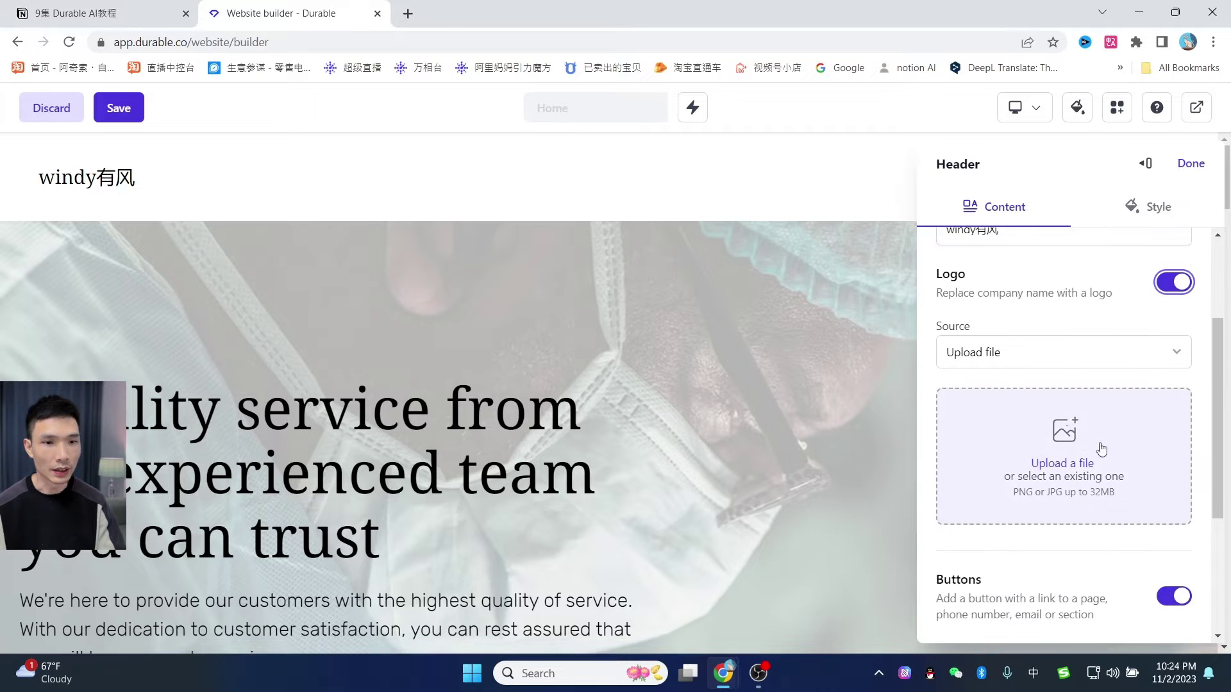
{"action": "left_click", "coordinate": [1065, 462]}
{"action": "type", "text": "doctor"}
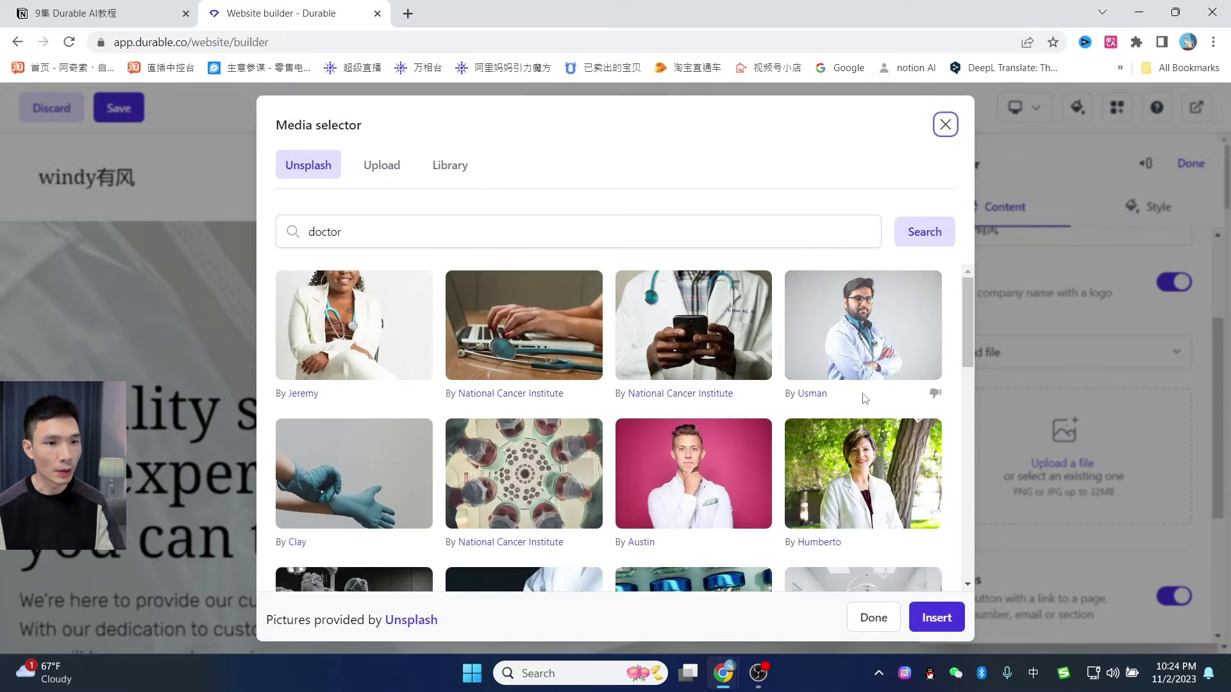
{"action": "scroll", "coordinate": [860, 393], "scroll_direction": "down", "scroll_amount": 2}
{"action": "scroll", "coordinate": [827, 438], "scroll_direction": "down", "scroll_amount": 4}
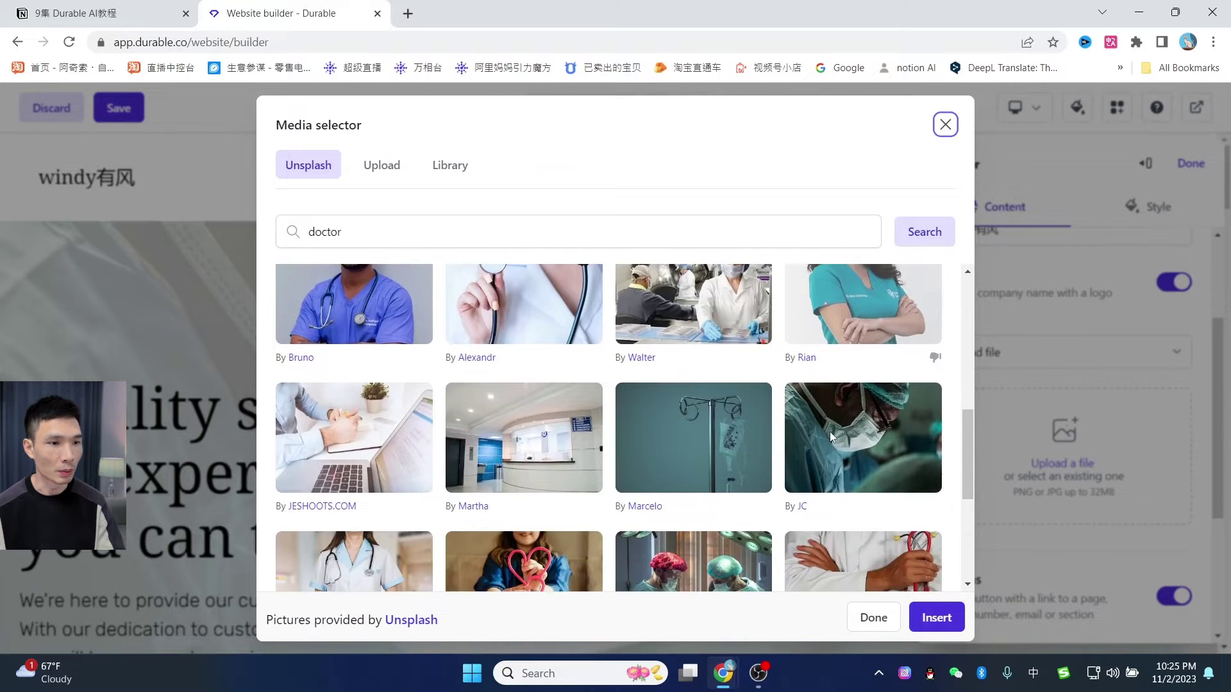
{"action": "scroll", "coordinate": [826, 437], "scroll_direction": "up", "scroll_amount": 2}
{"action": "left_click", "coordinate": [536, 460]}
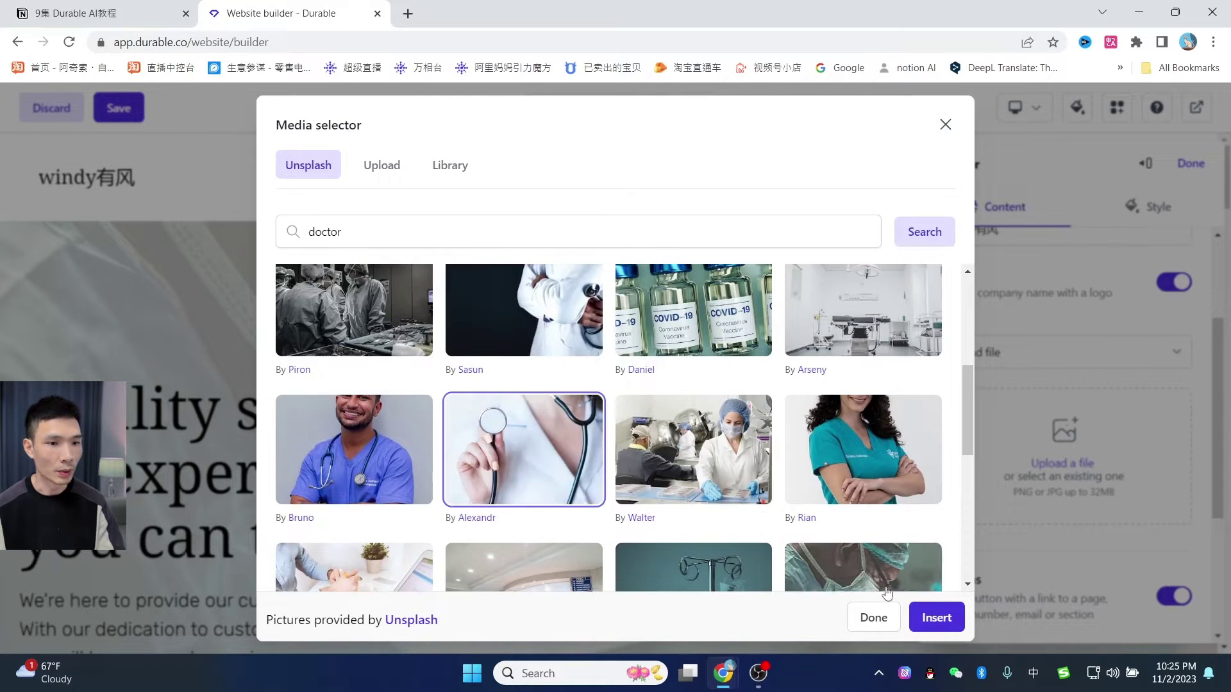
{"action": "left_click", "coordinate": [936, 614]}
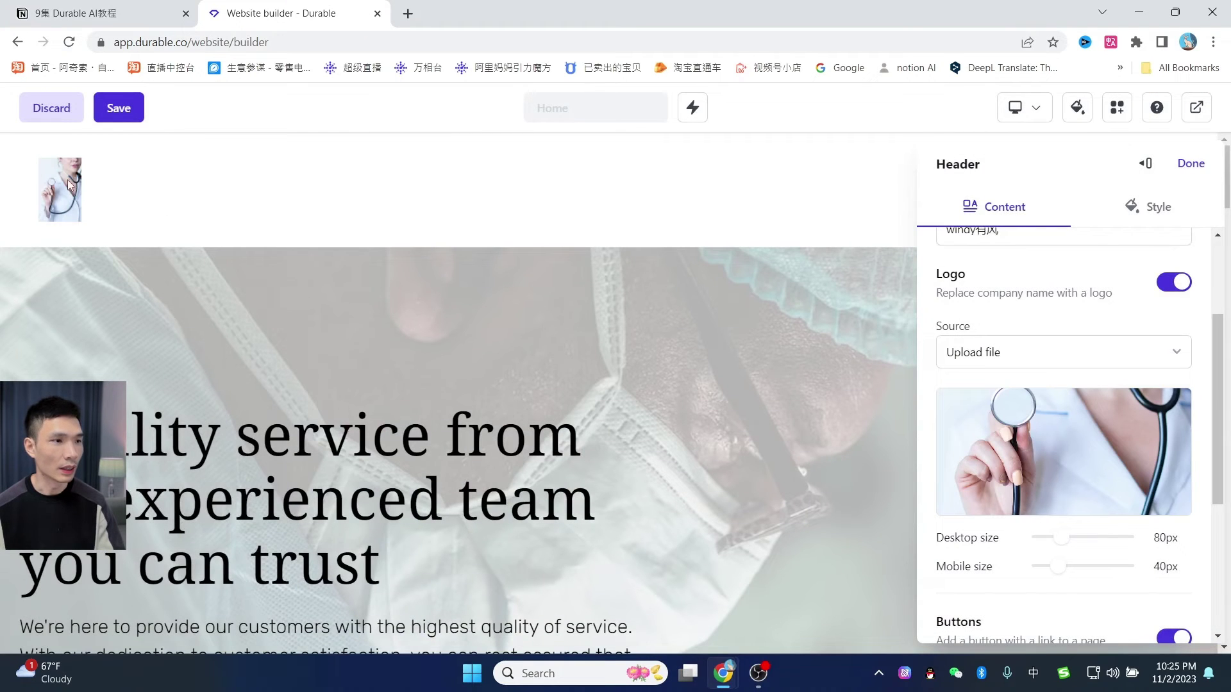
Set the logo's desktop size to 78px and mobile size to 46px, switch the logo off, and close the header settings
{"action": "scroll", "coordinate": [1140, 380], "scroll_direction": "up", "scroll_amount": 2}
{"action": "scroll", "coordinate": [1101, 462], "scroll_direction": "down", "scroll_amount": 3}
{"action": "left_click_drag", "start_coordinate": [1062, 457], "coordinate": [1063, 495]}
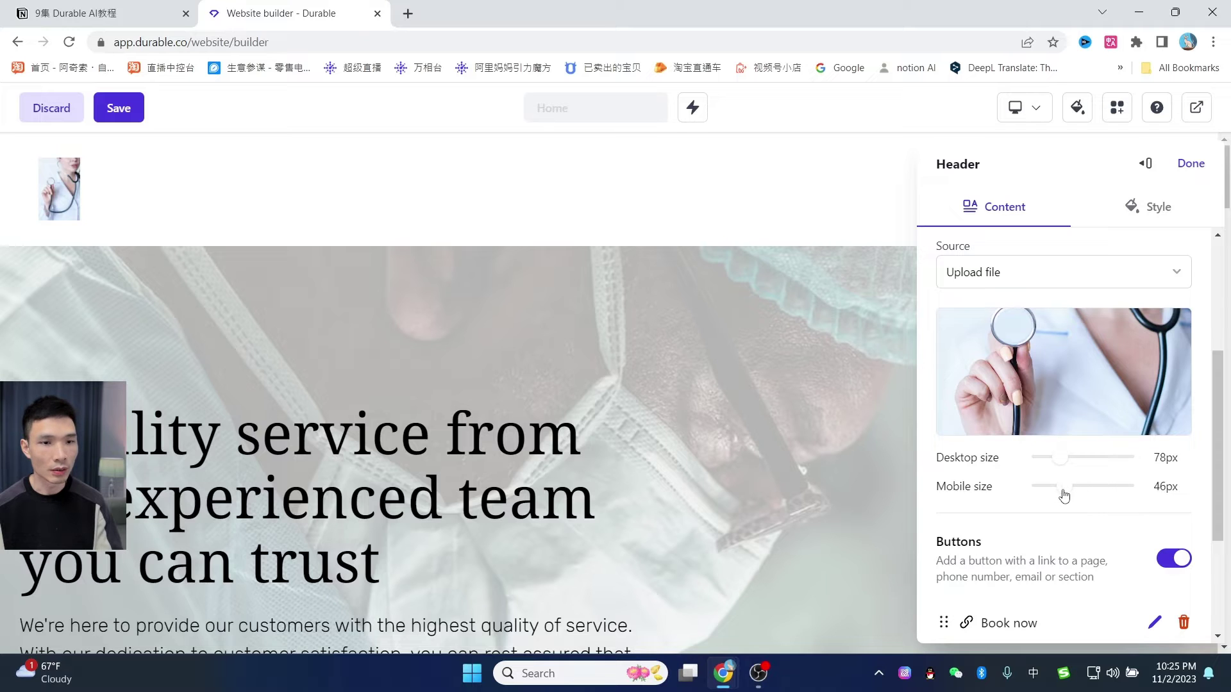
{"action": "scroll", "coordinate": [1135, 477], "scroll_direction": "up", "scroll_amount": 2}
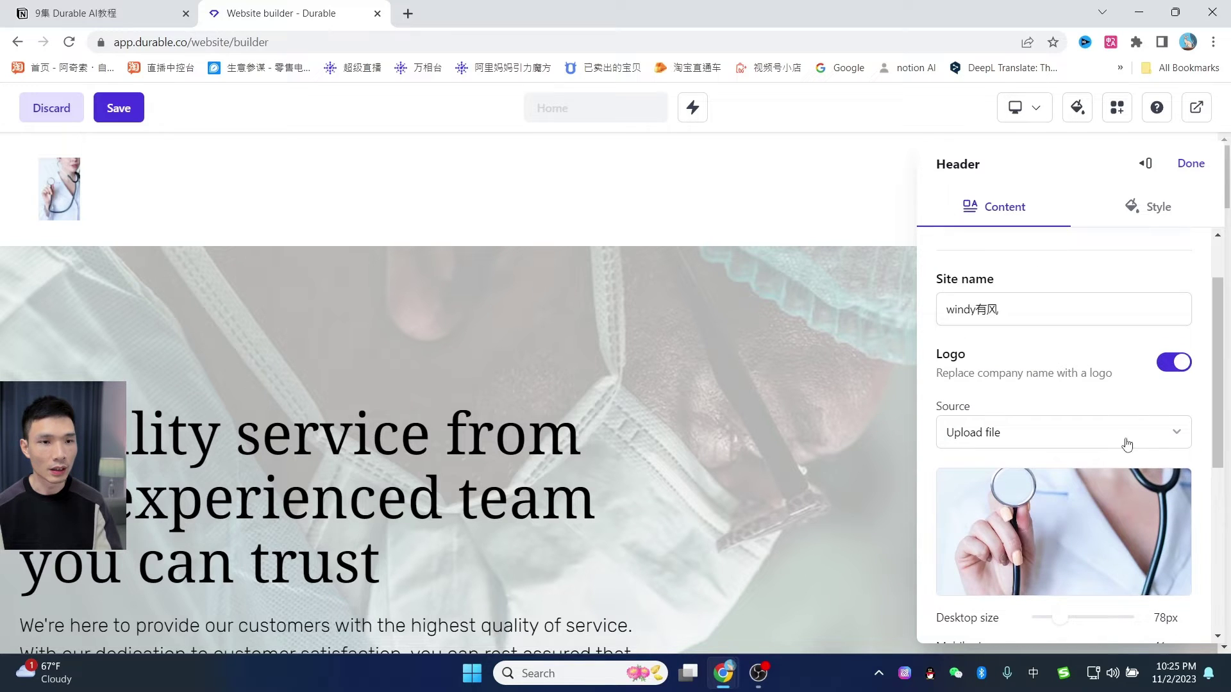
{"action": "left_click", "coordinate": [1176, 364]}
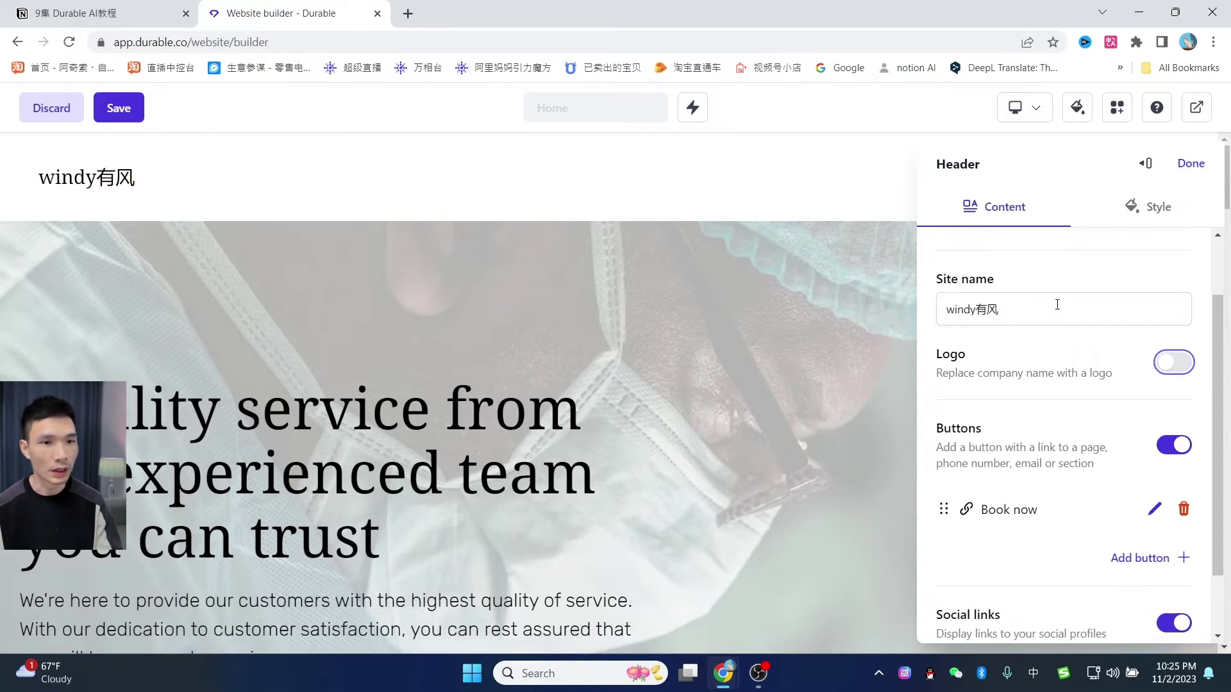
{"action": "scroll", "coordinate": [1076, 420], "scroll_direction": "down", "scroll_amount": 1}
{"action": "key", "text": "Escape"}
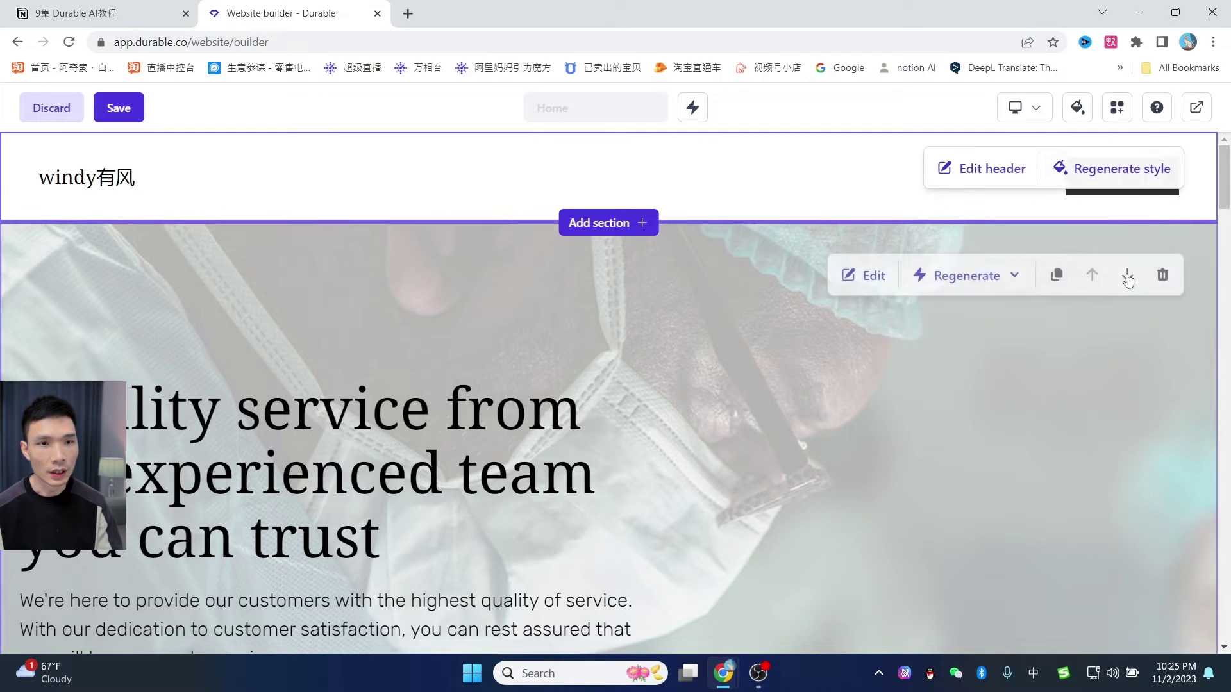
Relabel the header's Book now button as 预约 and make its link open in a new browser tab
{"action": "left_click", "coordinate": [975, 168]}
{"action": "scroll", "coordinate": [1084, 481], "scroll_direction": "down", "scroll_amount": 1}
{"action": "scroll", "coordinate": [1083, 480], "scroll_direction": "down", "scroll_amount": 1}
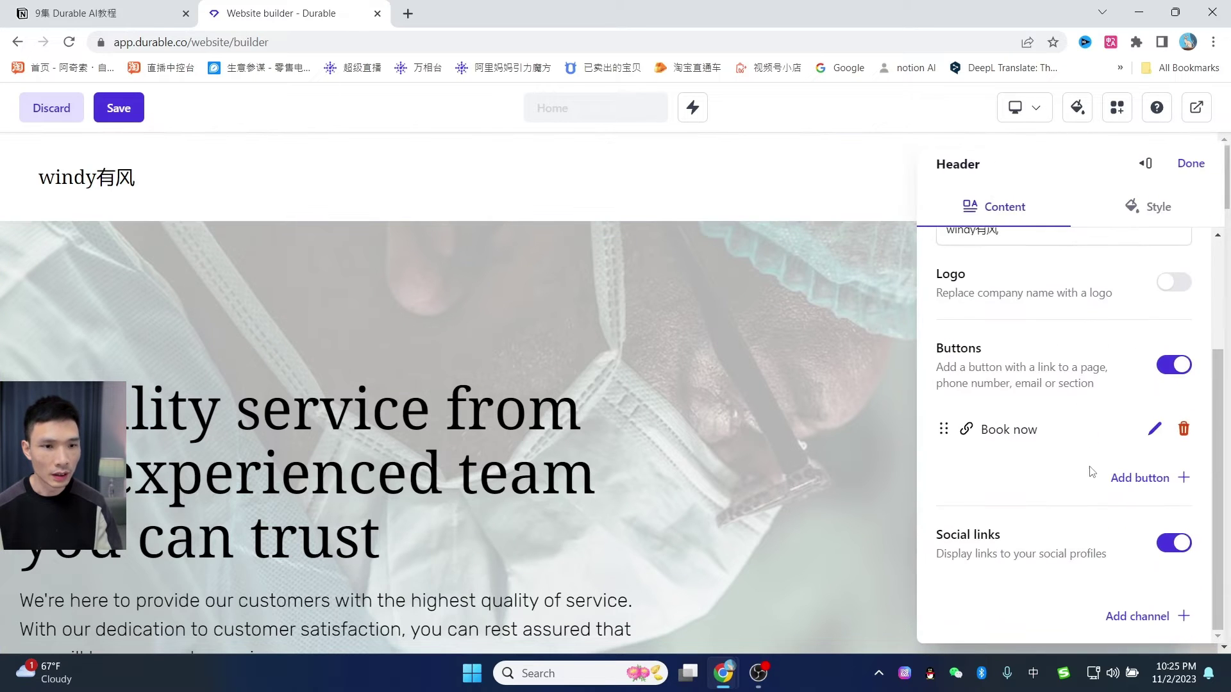
{"action": "left_click", "coordinate": [1152, 430]}
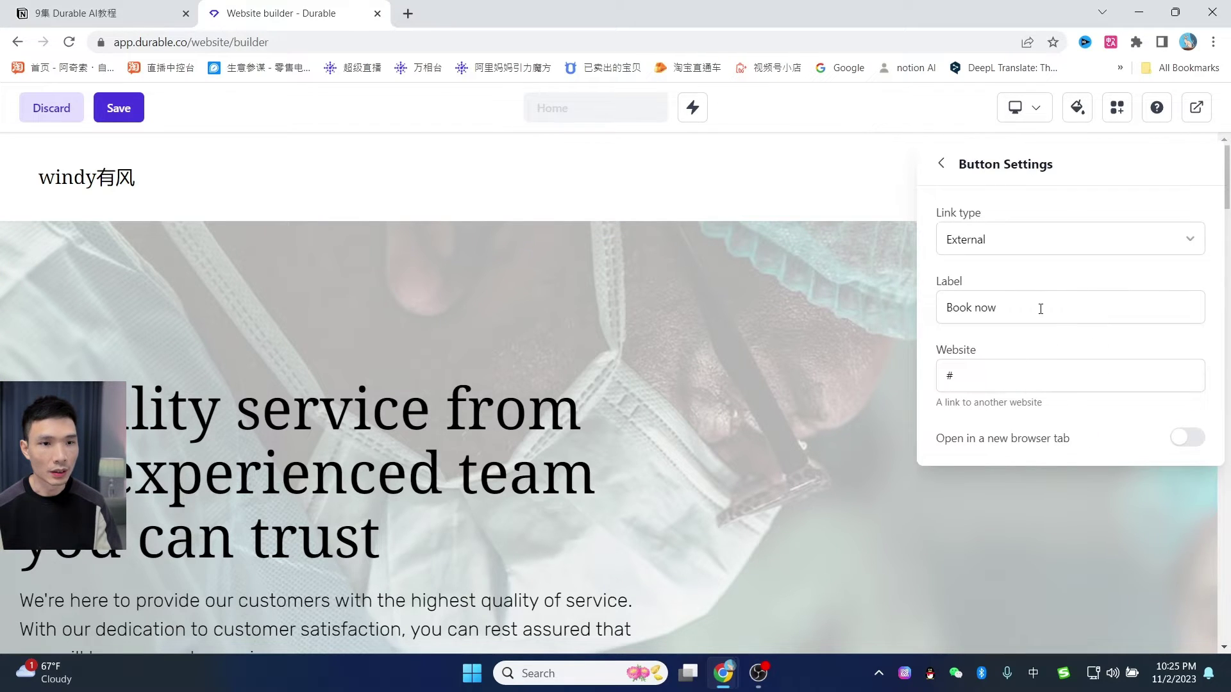
{"action": "left_click", "coordinate": [1040, 309]}
{"action": "left_click_drag", "start_coordinate": [1025, 308], "coordinate": [912, 310]}
{"action": "left_click", "coordinate": [992, 298]}
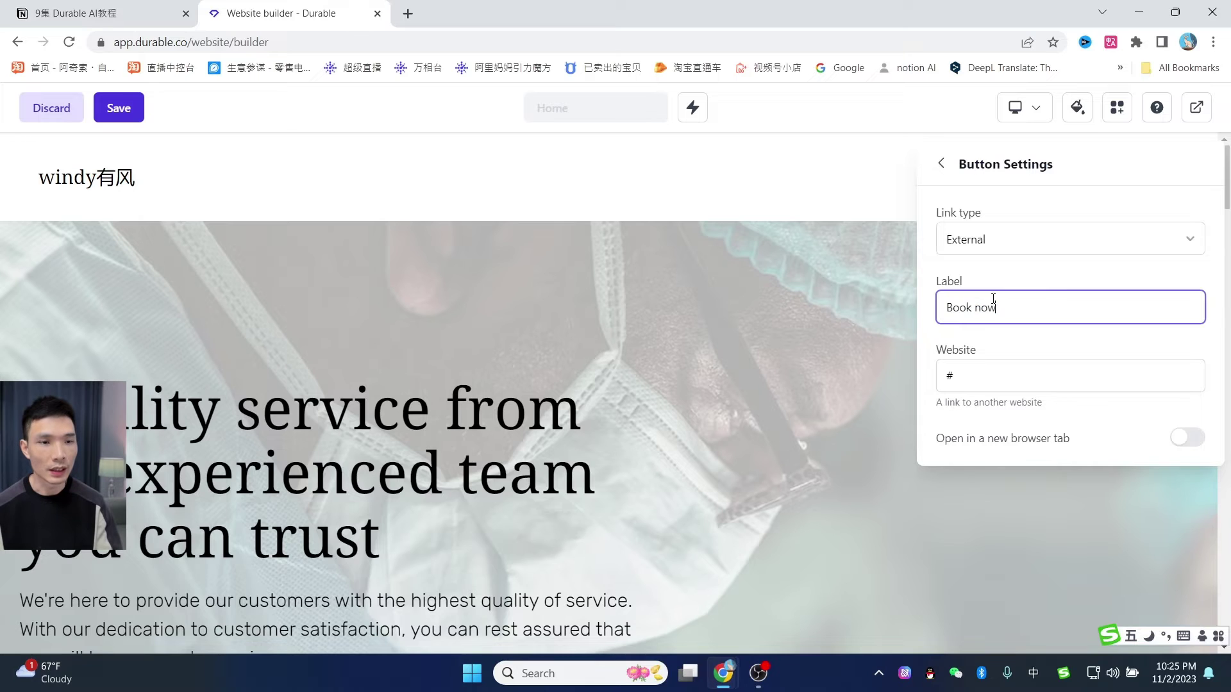
{"action": "key", "text": "ctrl+a"}
{"action": "type", "text": "预约"}
{"action": "left_click", "coordinate": [1027, 390]}
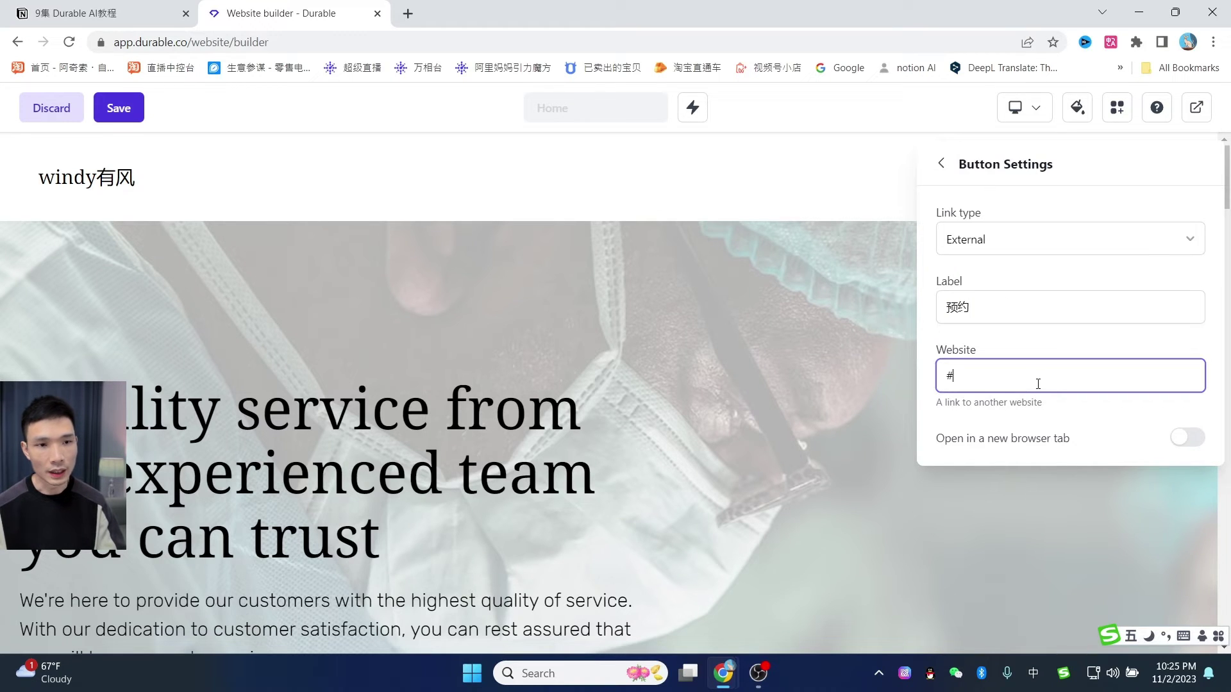
{"action": "left_click", "coordinate": [1188, 439]}
{"action": "left_click", "coordinate": [762, 346]}
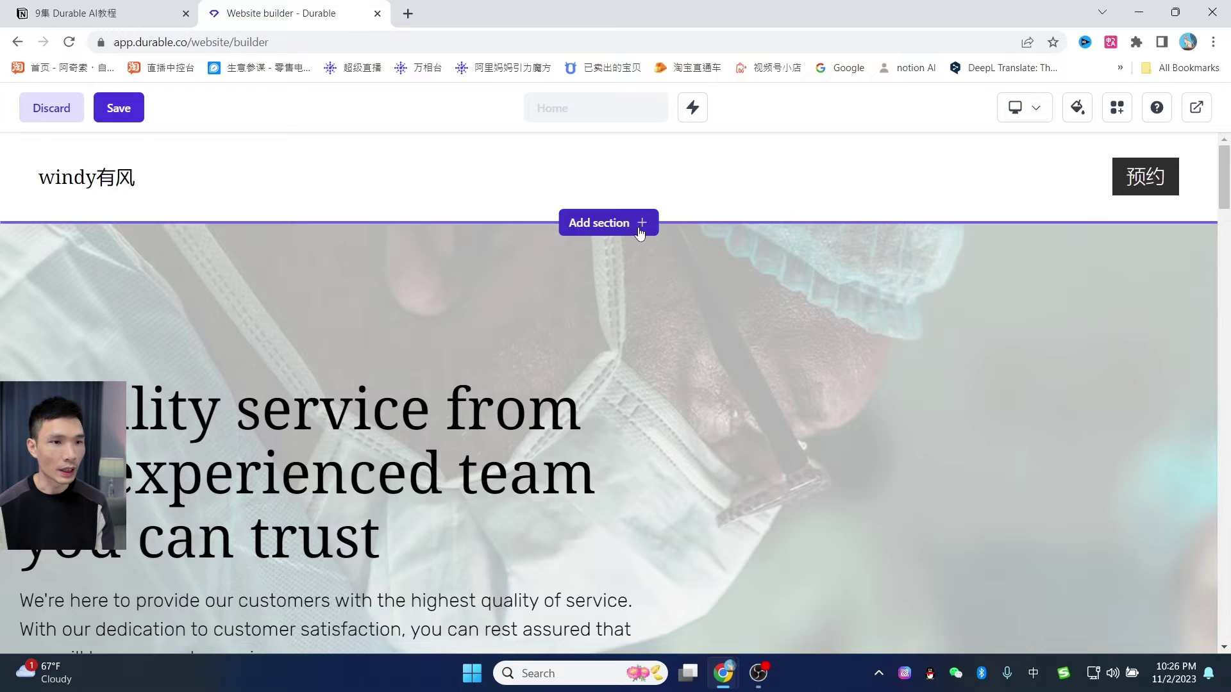
Add a Gallery section directly below the header and move it down one place, beneath the banner section
{"action": "left_click", "coordinate": [608, 225]}
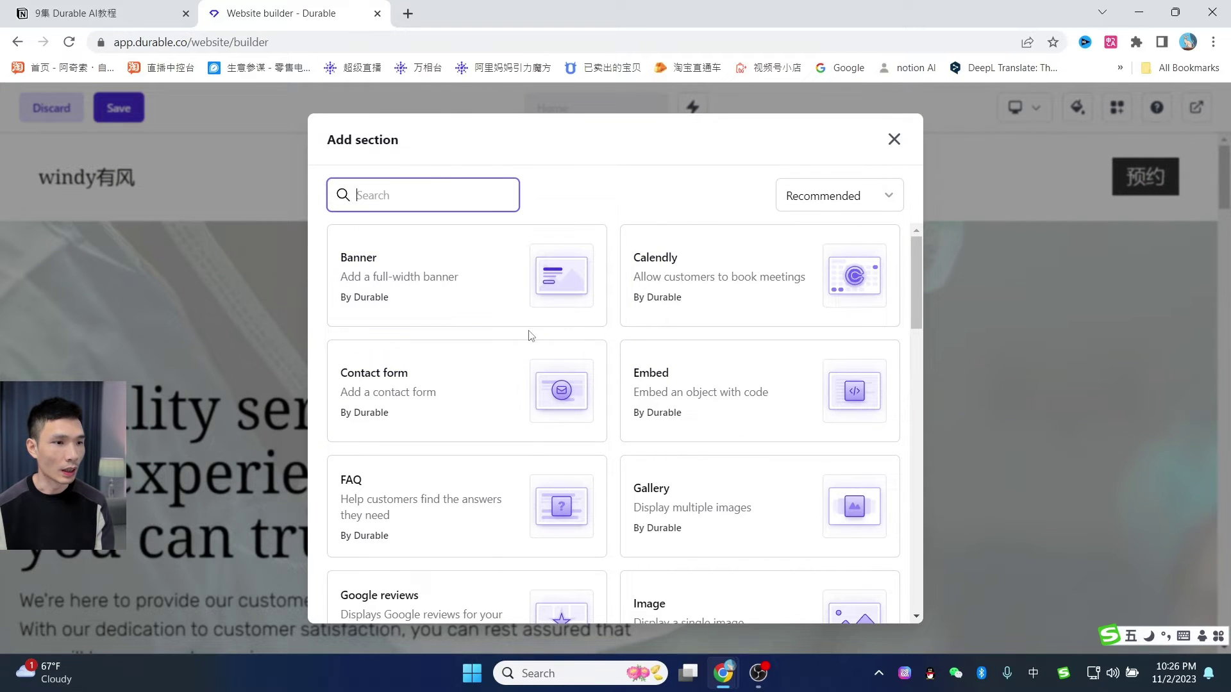
{"action": "scroll", "coordinate": [449, 359], "scroll_direction": "down", "scroll_amount": 1}
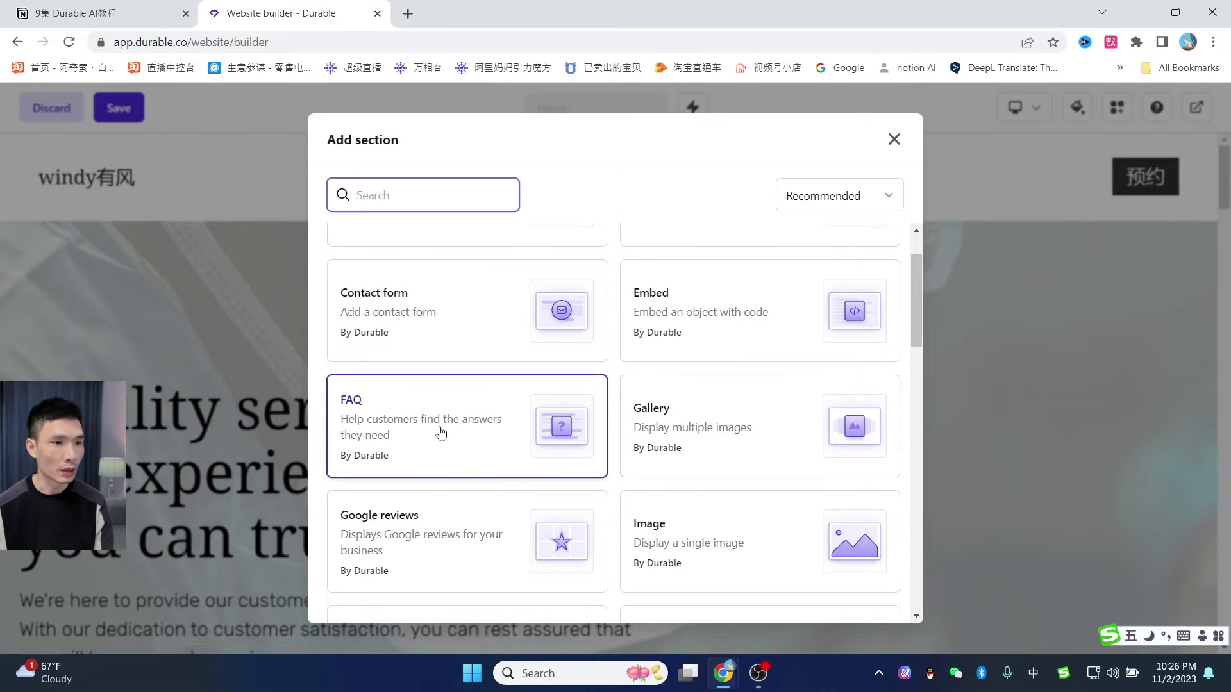
{"action": "left_click", "coordinate": [772, 398]}
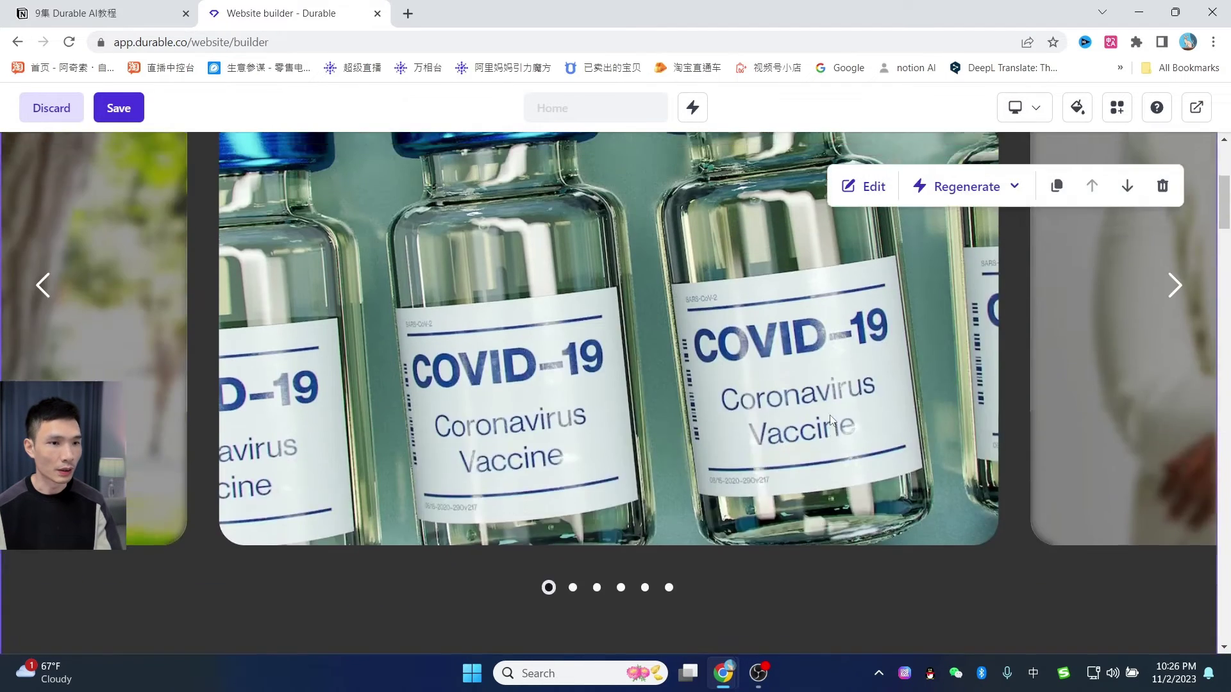
{"action": "scroll", "coordinate": [1067, 406], "scroll_direction": "up", "scroll_amount": 3}
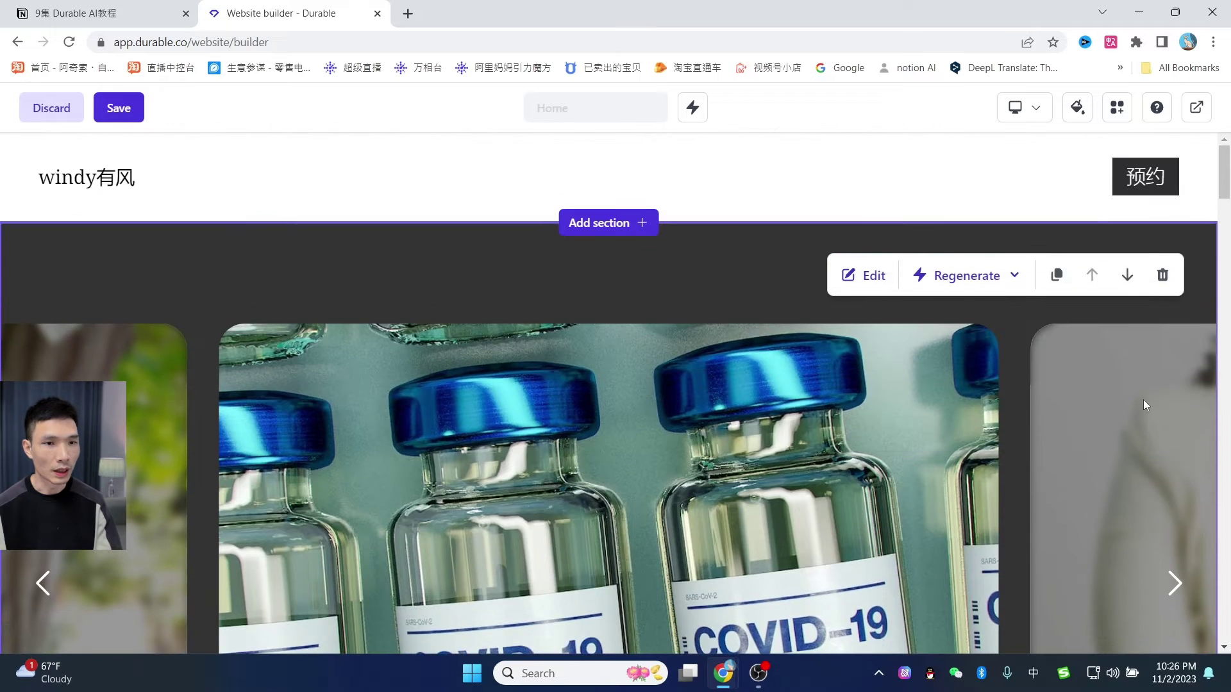
{"action": "left_click", "coordinate": [1127, 275]}
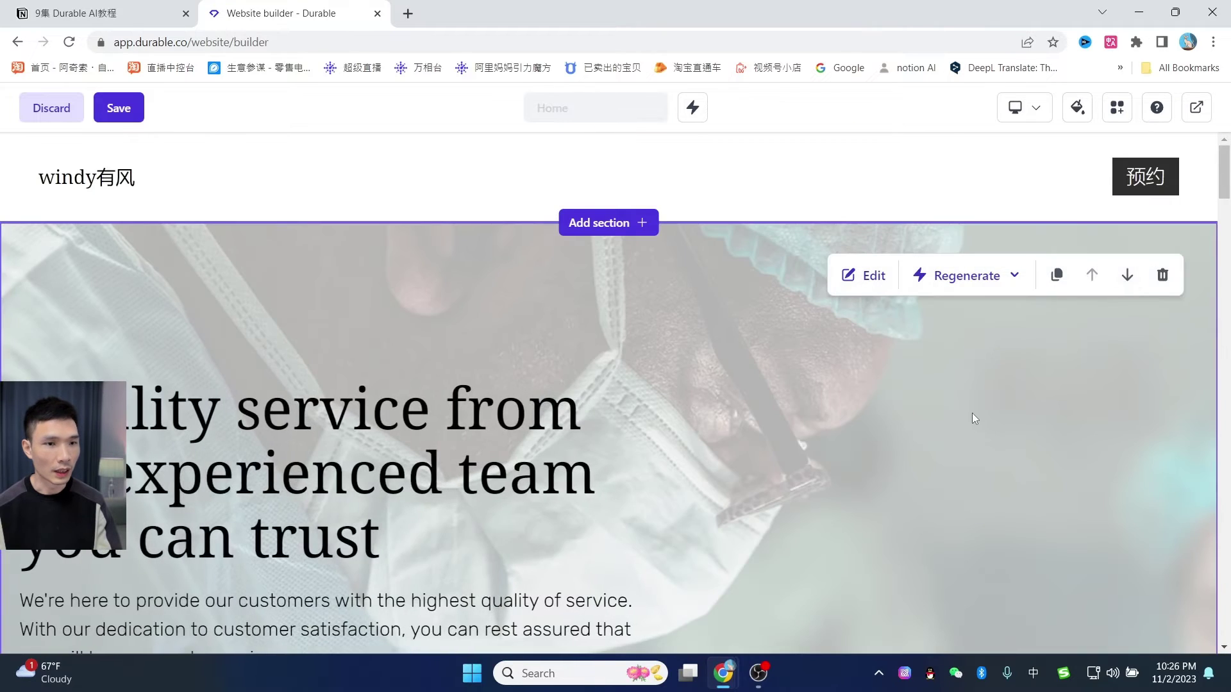
{"action": "scroll", "coordinate": [971, 414], "scroll_direction": "down", "scroll_amount": 10}
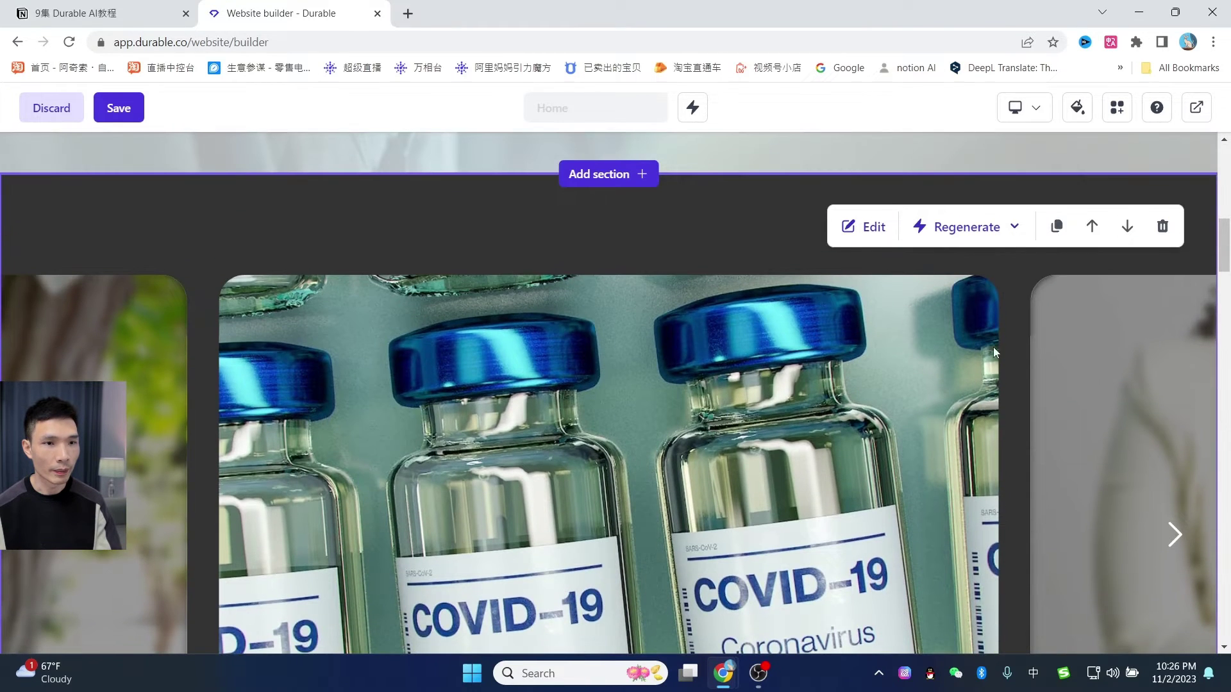
{"action": "scroll", "coordinate": [1052, 376], "scroll_direction": "down", "scroll_amount": 3}
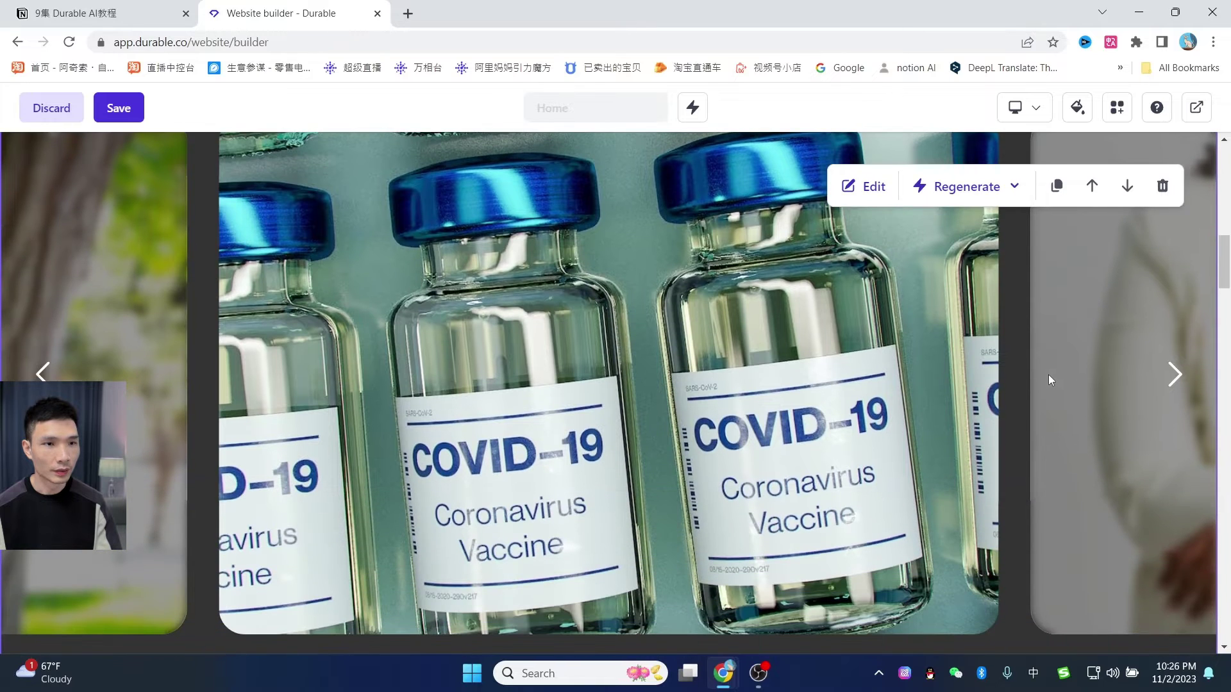
Review the Gallery section's image list and its style options
{"action": "left_click", "coordinate": [847, 188]}
{"action": "scroll", "coordinate": [1083, 481], "scroll_direction": "down", "scroll_amount": 2}
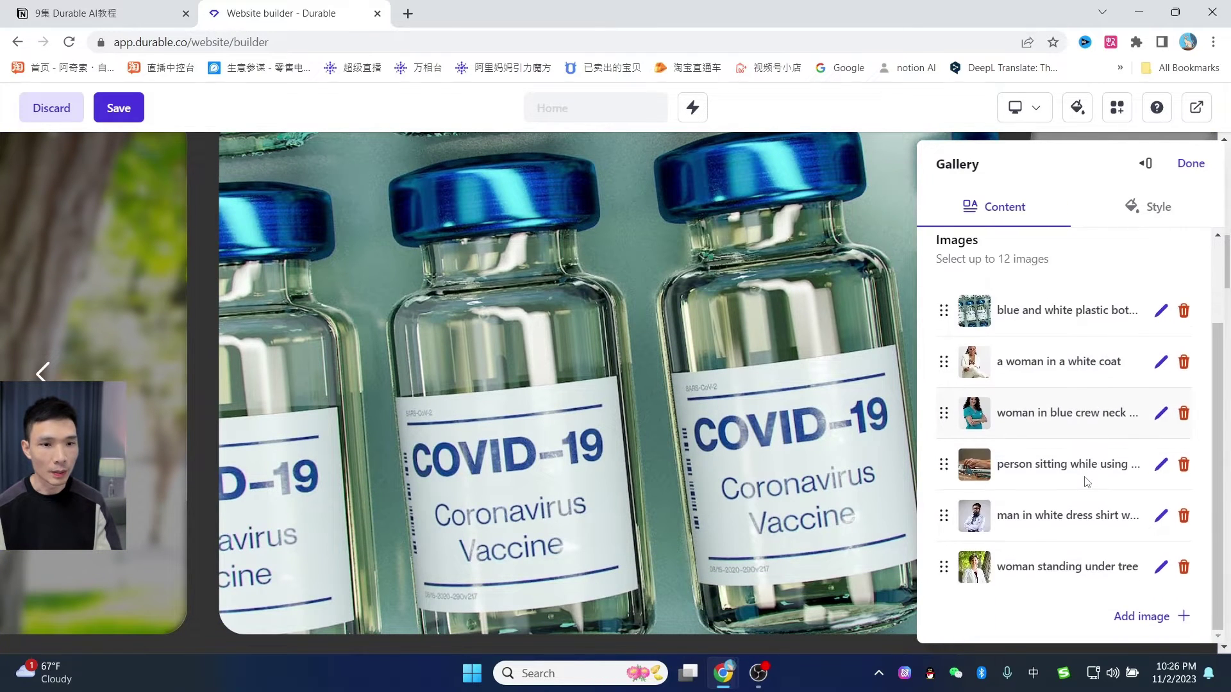
{"action": "scroll", "coordinate": [1062, 450], "scroll_direction": "up", "scroll_amount": 2}
{"action": "left_click", "coordinate": [1156, 218]}
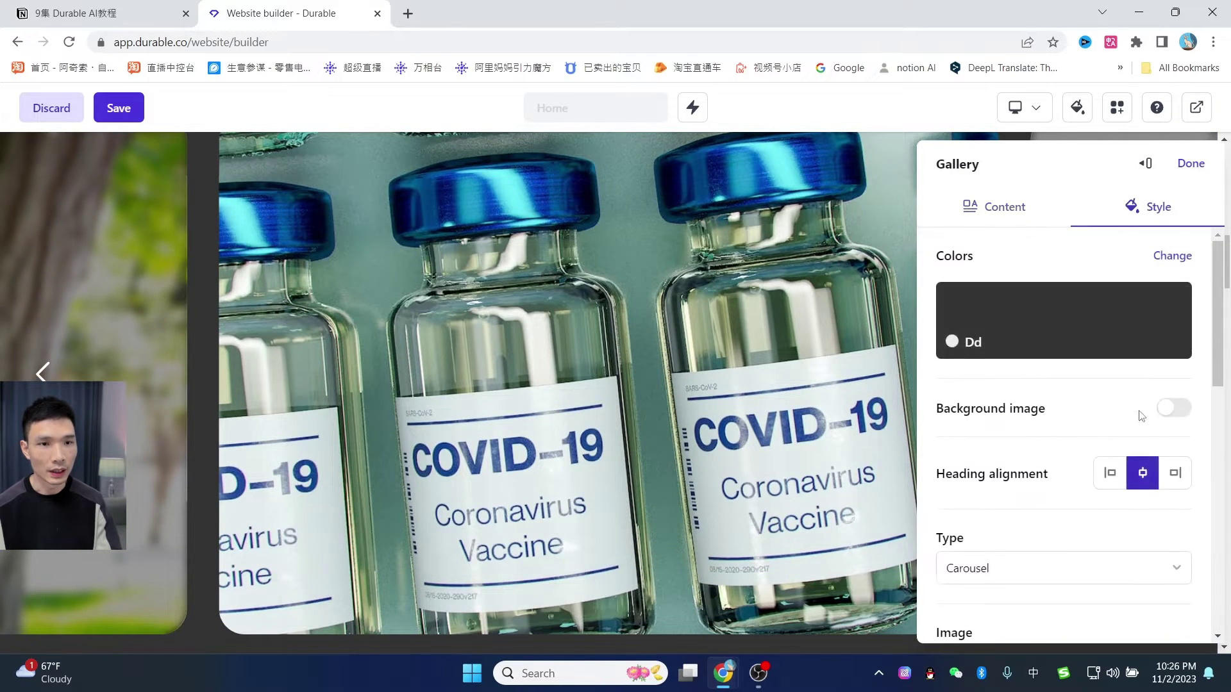
{"action": "scroll", "coordinate": [1083, 411], "scroll_direction": "down", "scroll_amount": 2}
{"action": "scroll", "coordinate": [1085, 425], "scroll_direction": "up", "scroll_amount": 2}
{"action": "left_click", "coordinate": [987, 216]}
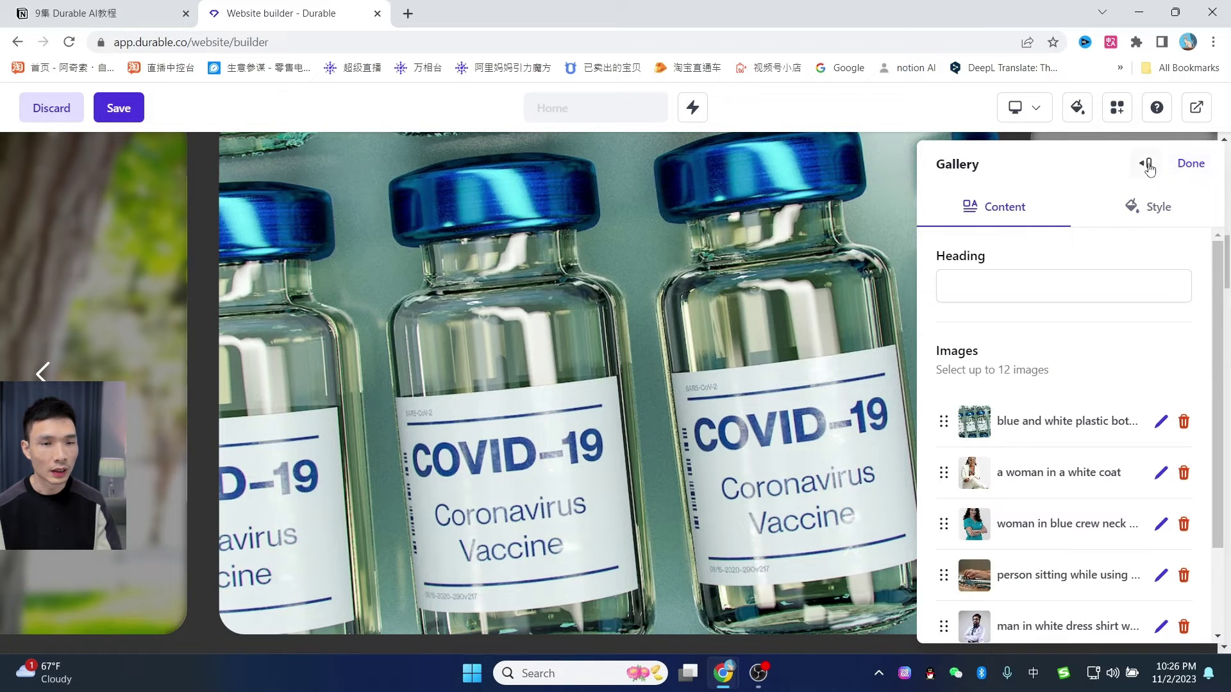
Try docking the gallery settings panel on the opposite side, restore its original placement, and close the settings
{"action": "left_click", "coordinate": [1149, 166]}
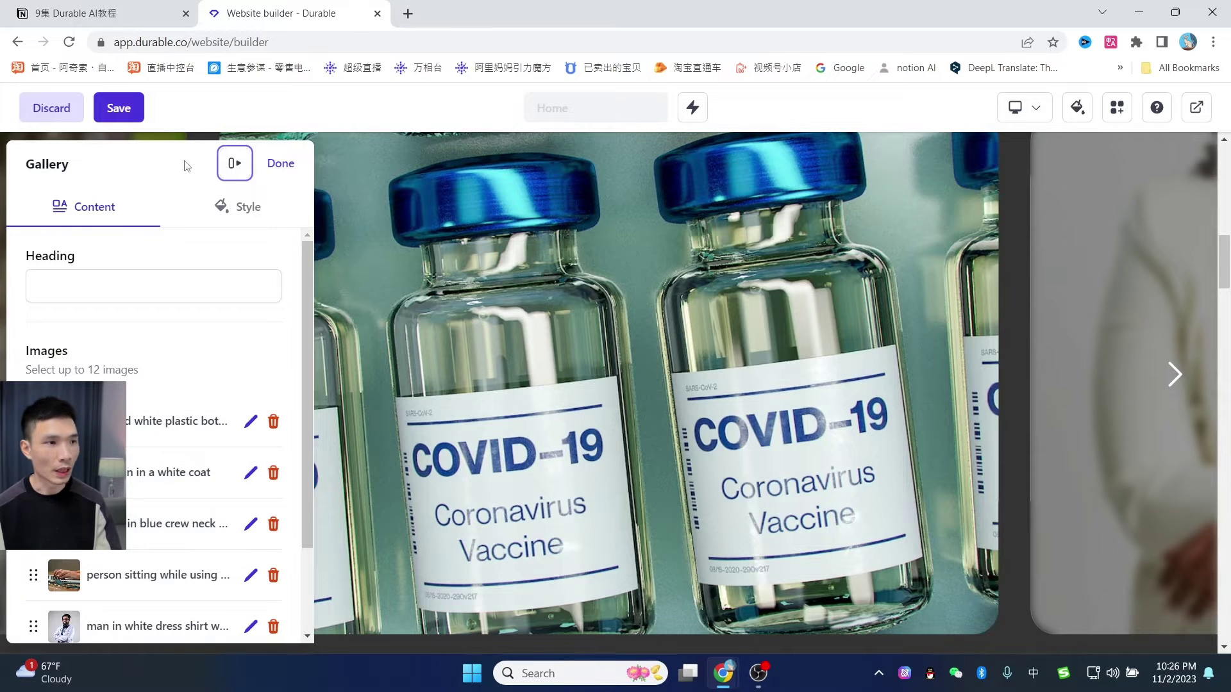
{"action": "left_click", "coordinate": [235, 165]}
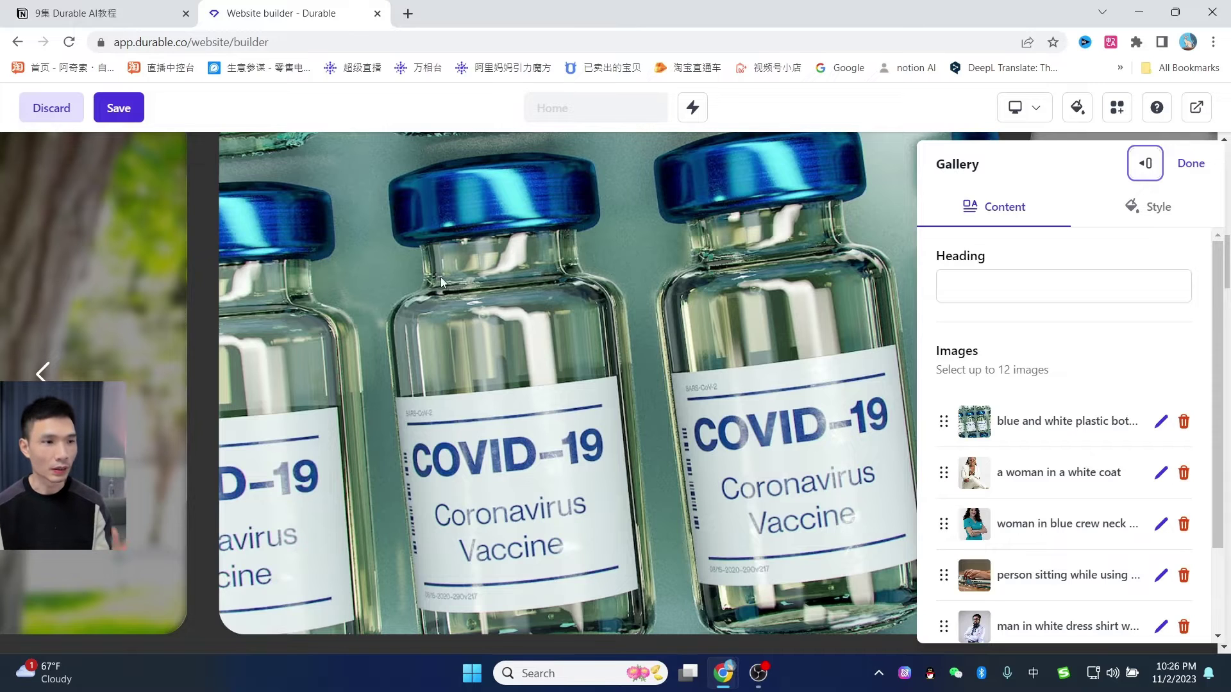
{"action": "left_click", "coordinate": [1191, 163]}
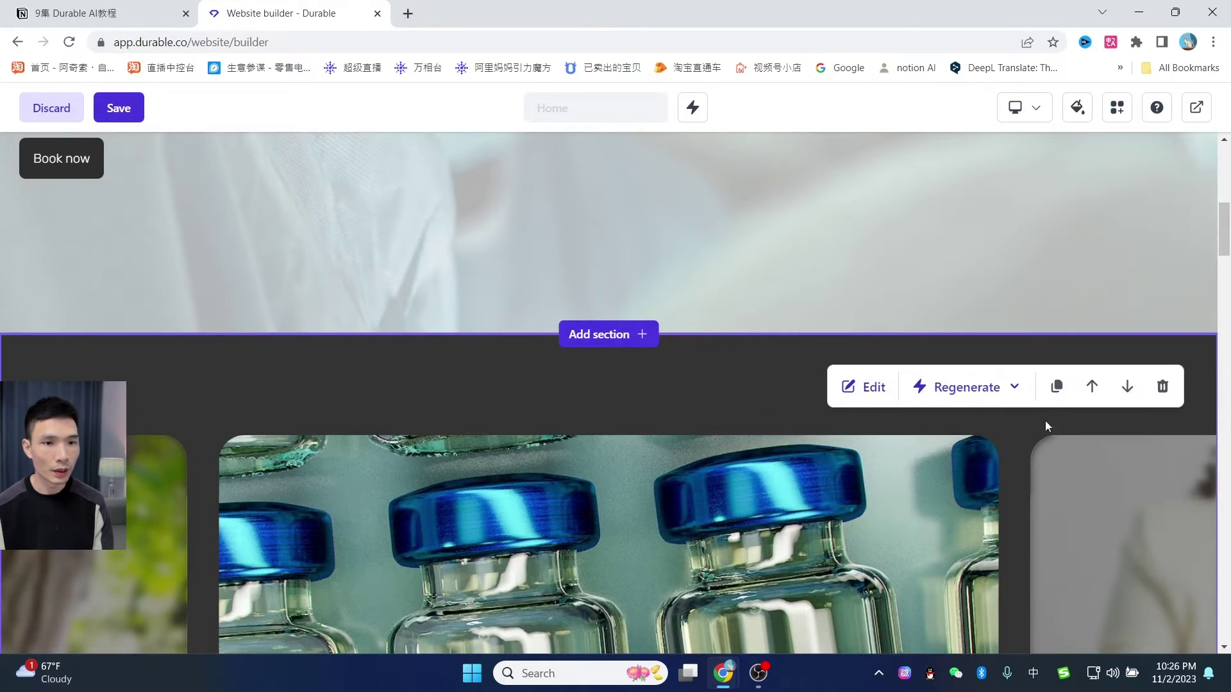
{"action": "scroll", "coordinate": [721, 457], "scroll_direction": "down", "scroll_amount": 3}
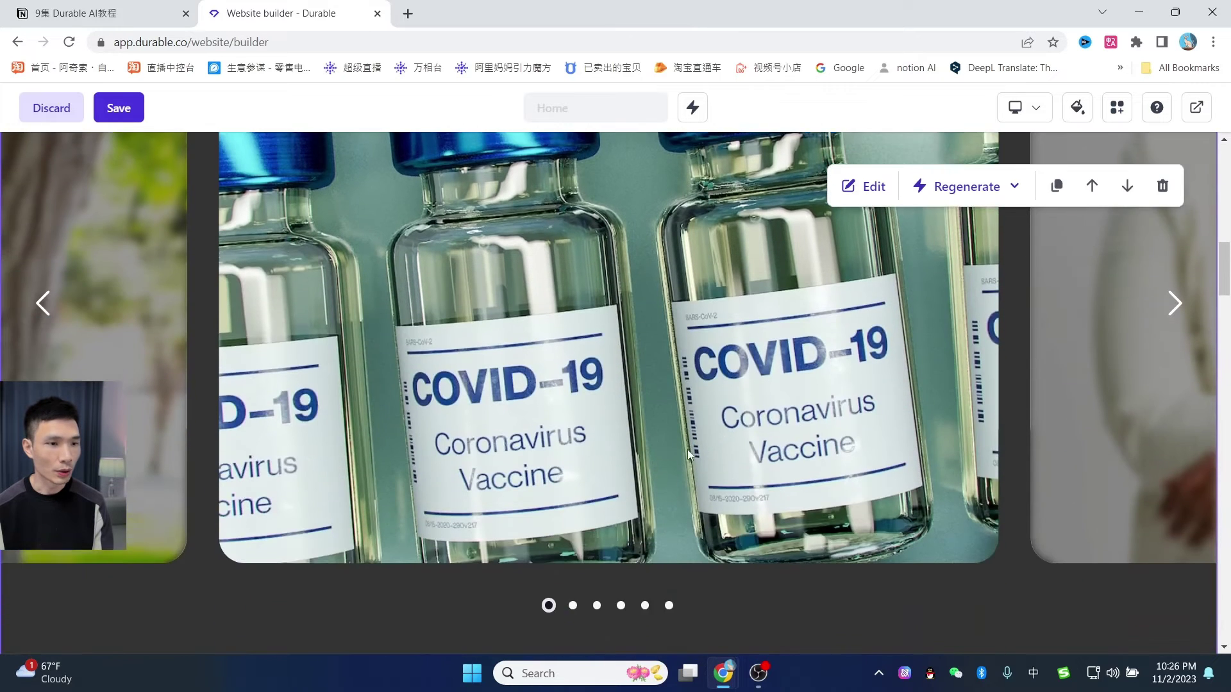
{"action": "scroll", "coordinate": [679, 448], "scroll_direction": "up", "scroll_amount": 1}
{"action": "left_click", "coordinate": [847, 189]}
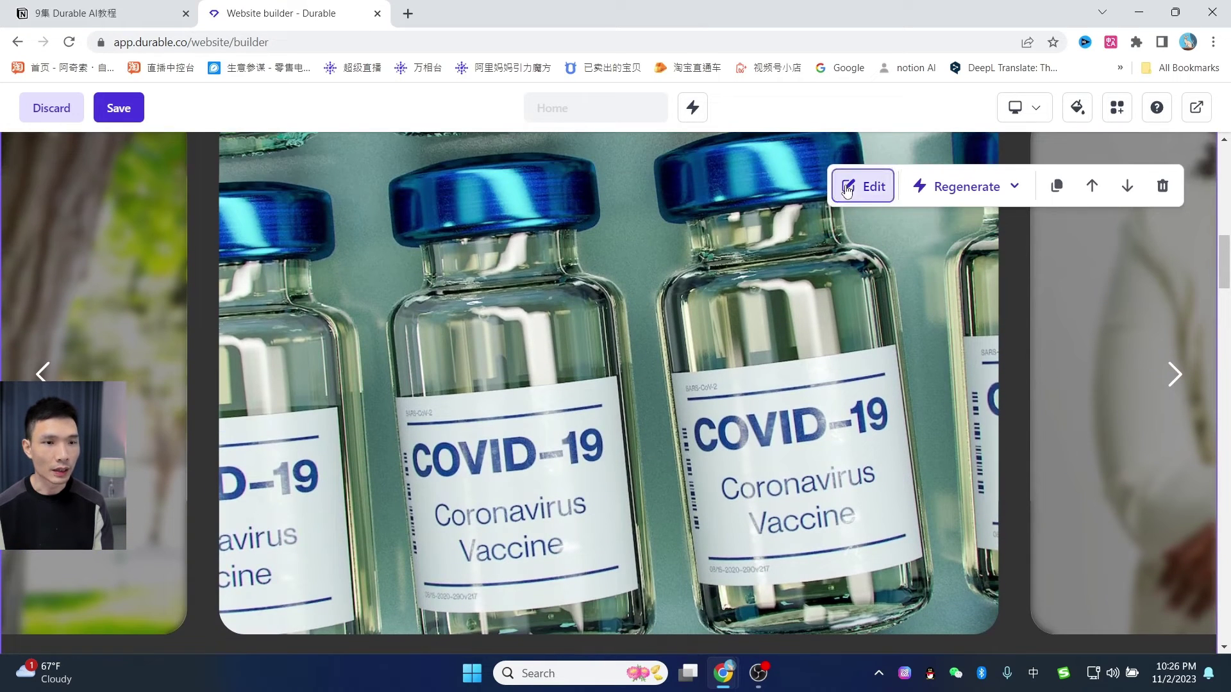
{"action": "left_click", "coordinate": [1191, 164]}
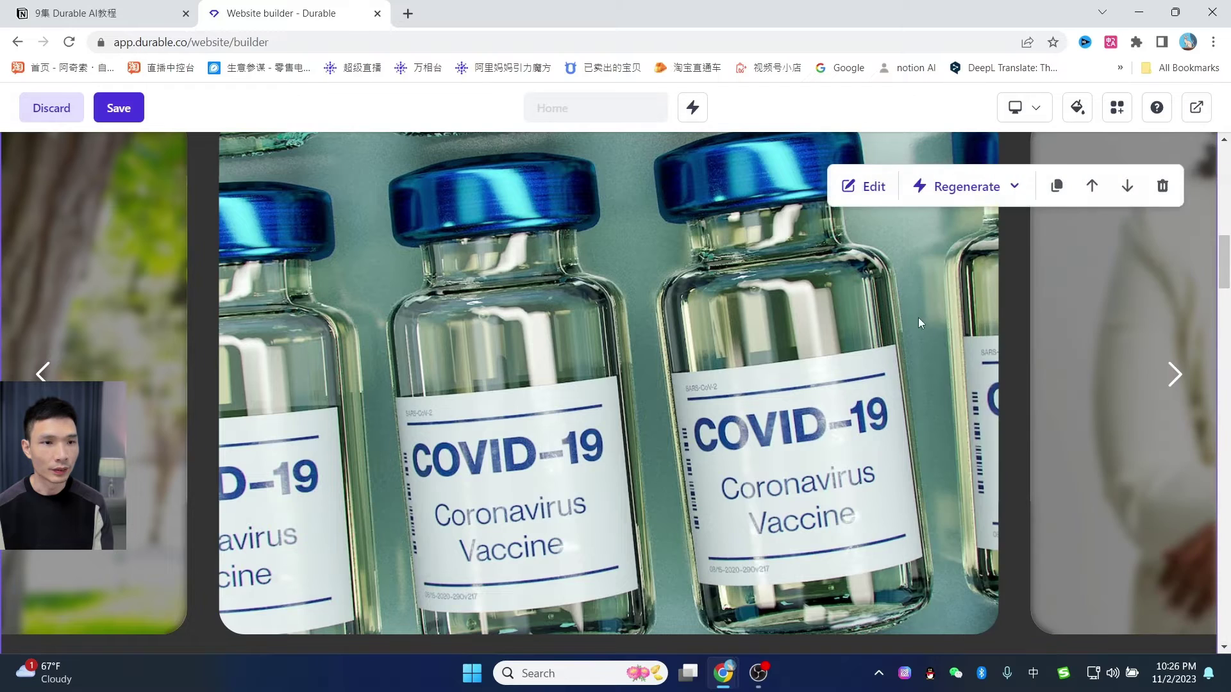
Regenerate only the style of the Gallery section with AI and check the resulting layout
{"action": "left_click", "coordinate": [968, 186]}
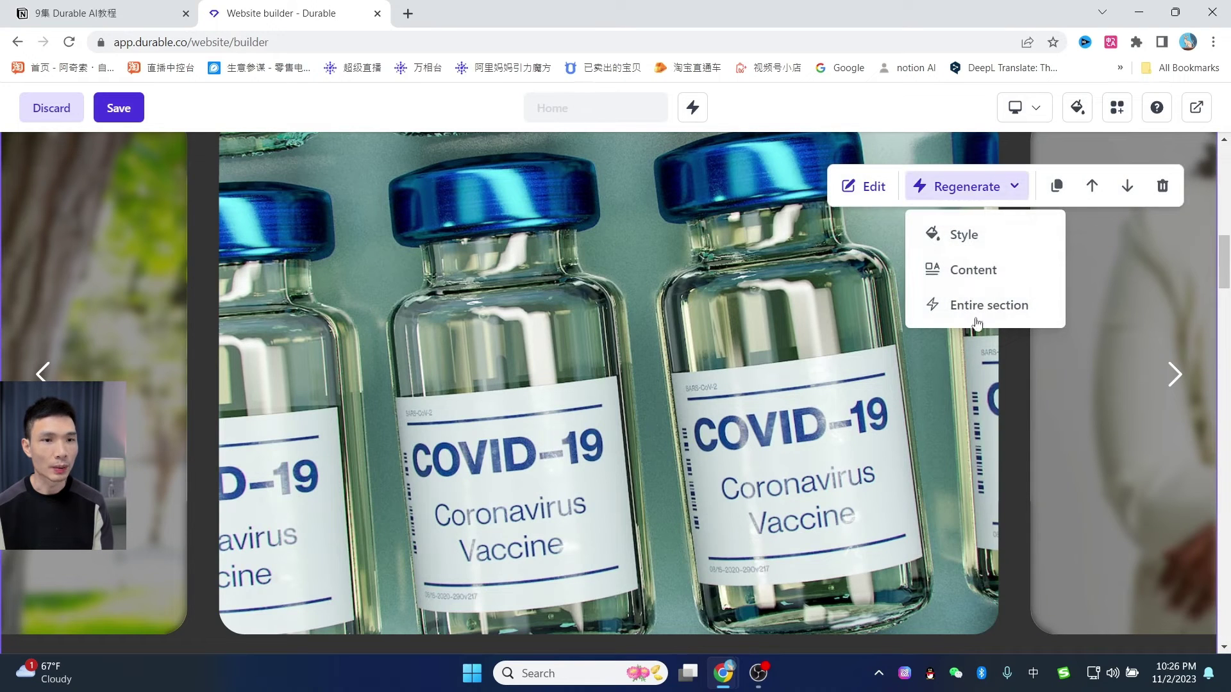
{"action": "left_click", "coordinate": [964, 234]}
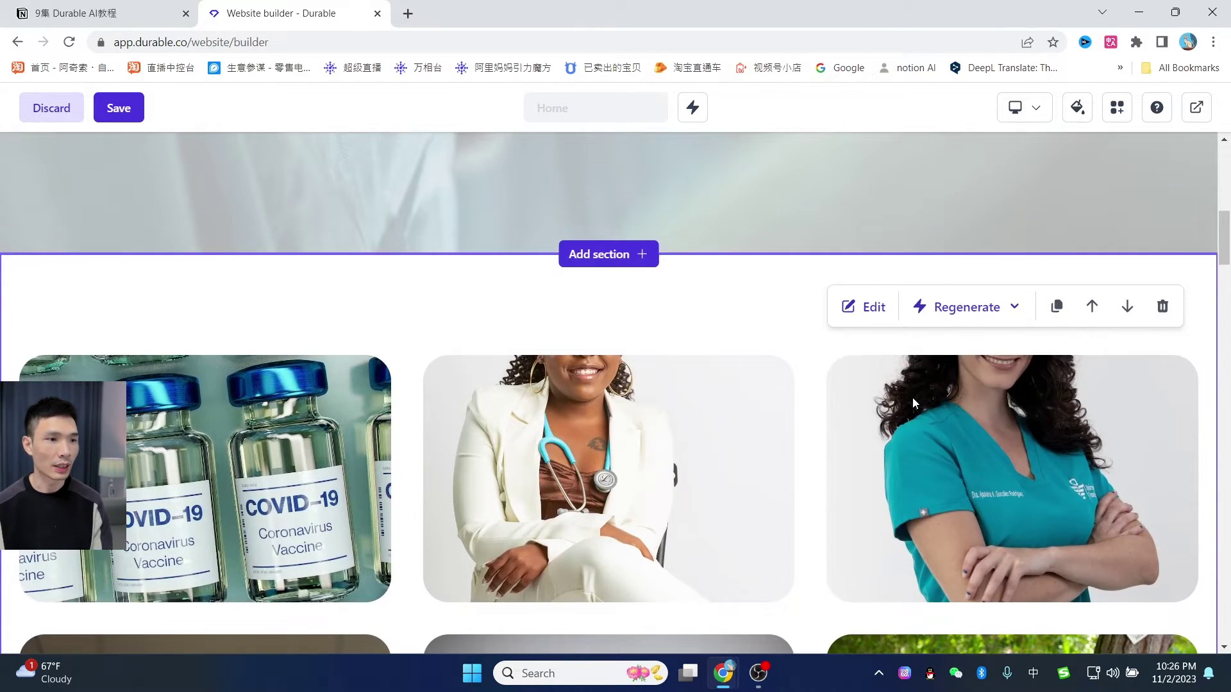
{"action": "scroll", "coordinate": [913, 397], "scroll_direction": "down", "scroll_amount": 6}
{"action": "scroll", "coordinate": [962, 263], "scroll_direction": "up", "scroll_amount": 3}
Regenerate the entire Gallery section with AI and look over its new images
{"action": "left_click", "coordinate": [967, 186]}
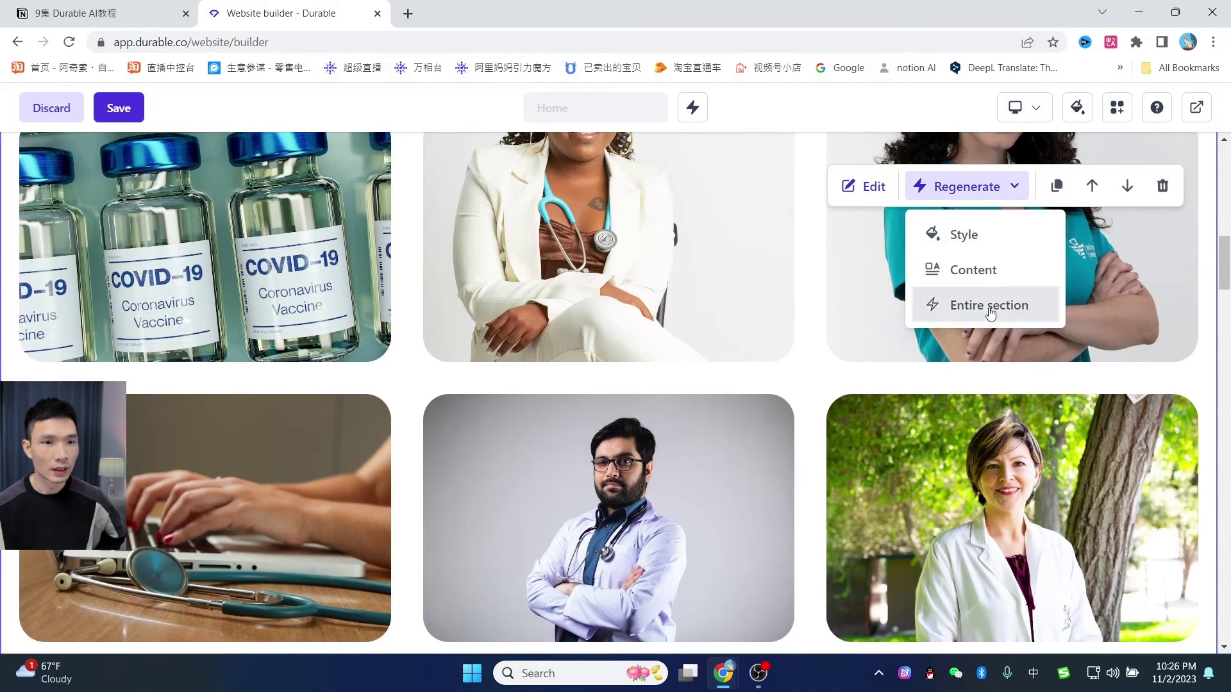
{"action": "left_click", "coordinate": [990, 304]}
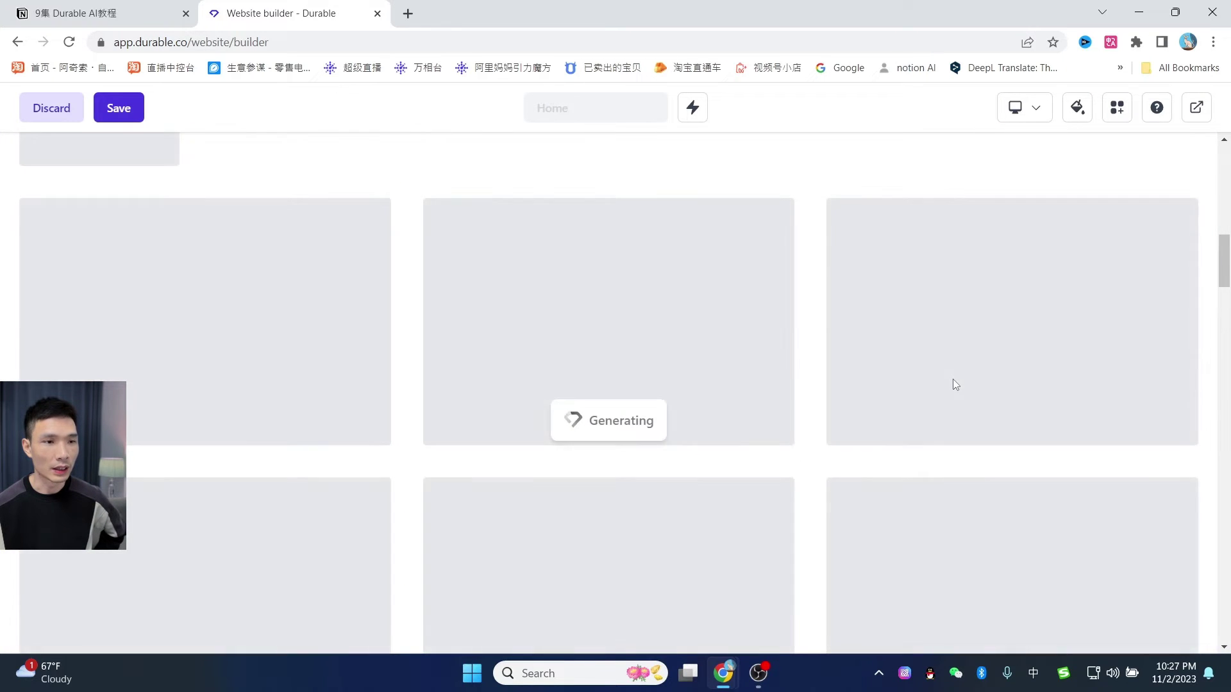
{"action": "scroll", "coordinate": [948, 394], "scroll_direction": "up", "scroll_amount": 4}
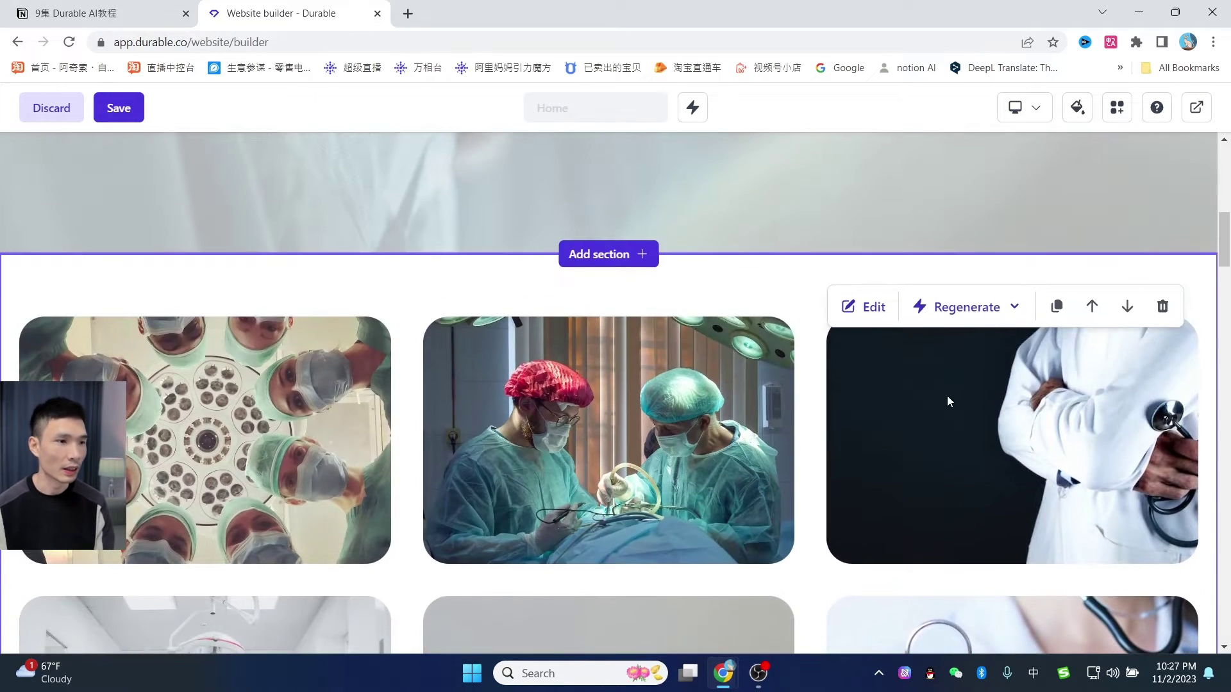
{"action": "scroll", "coordinate": [929, 410], "scroll_direction": "down", "scroll_amount": 5}
{"action": "scroll", "coordinate": [915, 422], "scroll_direction": "up", "scroll_amount": 3}
{"action": "scroll", "coordinate": [917, 430], "scroll_direction": "up", "scroll_amount": 10}
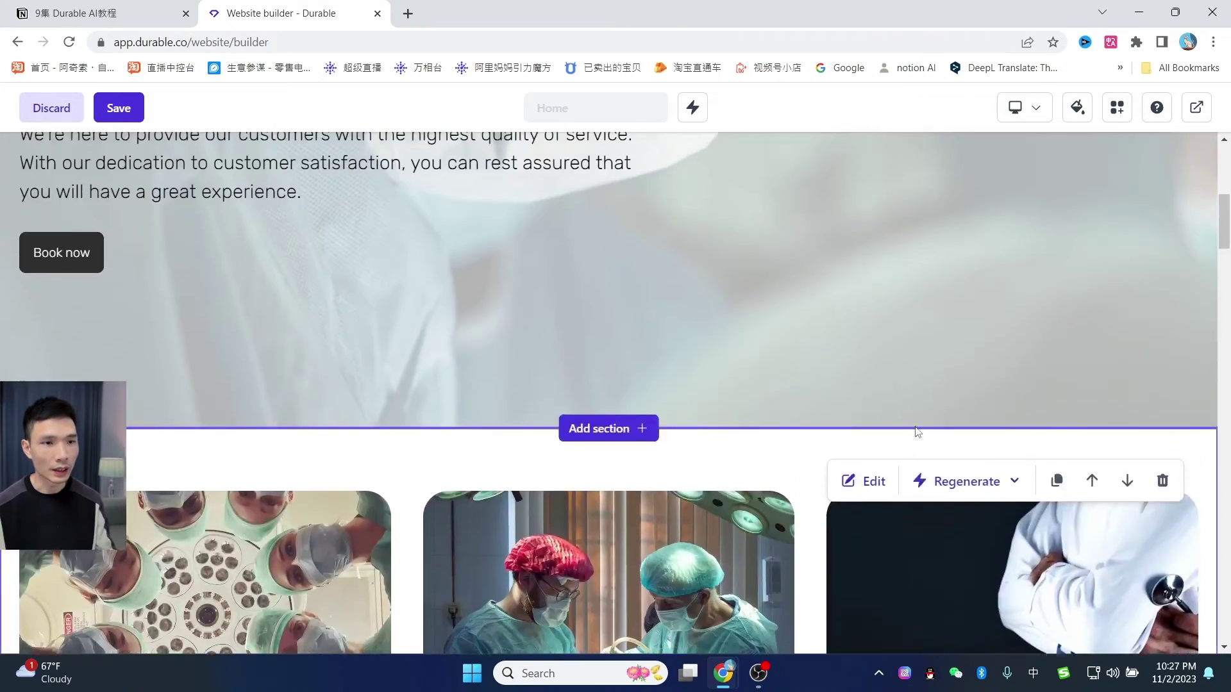
{"action": "scroll", "coordinate": [916, 427], "scroll_direction": "down", "scroll_amount": 6}
{"action": "scroll", "coordinate": [927, 521], "scroll_direction": "down", "scroll_amount": 9}
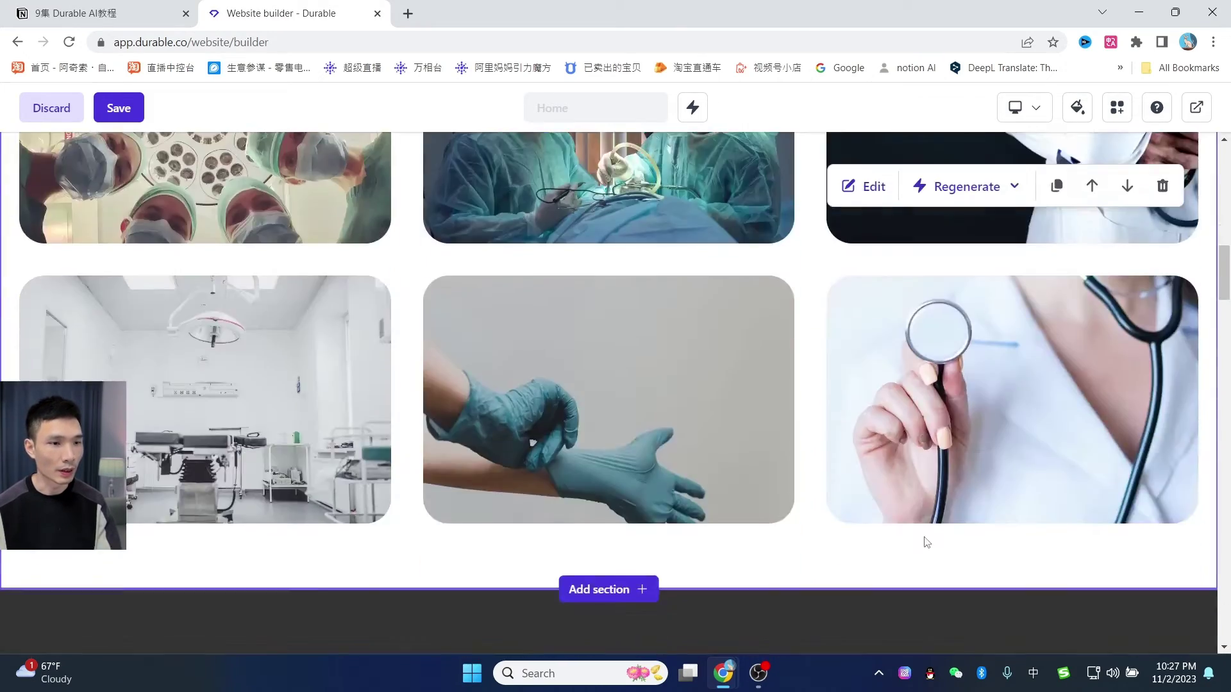
Open the banner section's settings below the header and regenerate its heading with AI
{"action": "scroll", "coordinate": [597, 274], "scroll_direction": "up", "scroll_amount": 16}
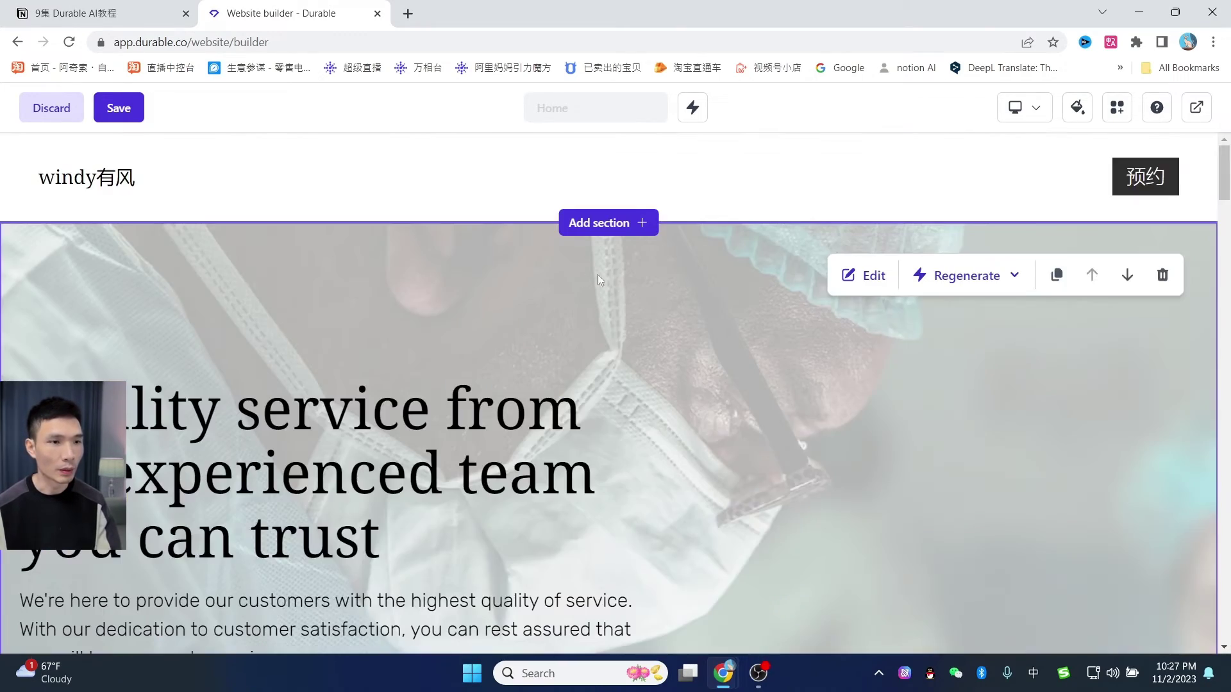
{"action": "left_click", "coordinate": [862, 276]}
{"action": "left_click", "coordinate": [1007, 291]}
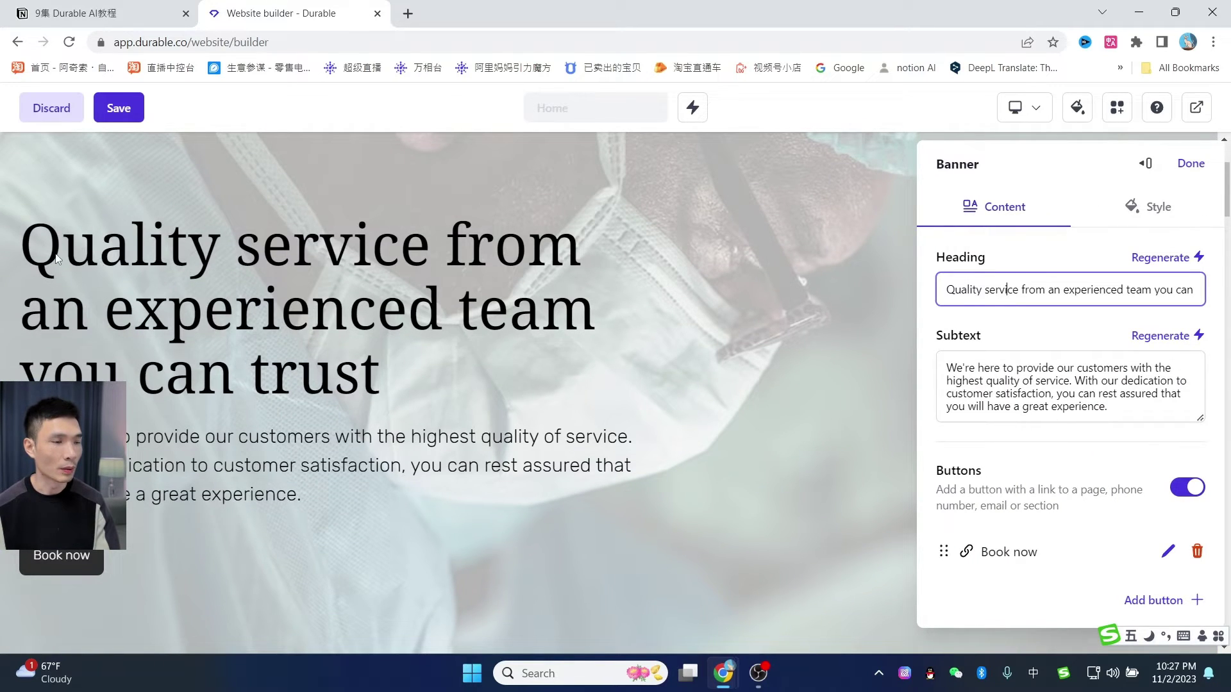
{"action": "left_click", "coordinate": [1018, 392]}
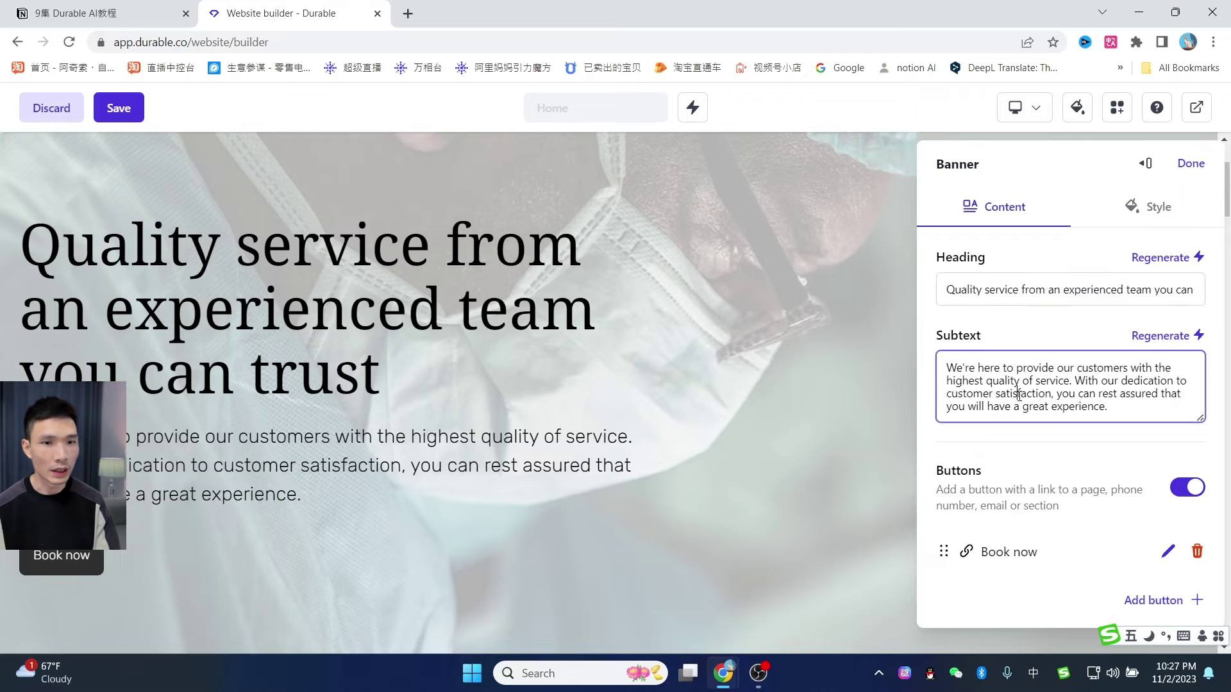
{"action": "left_click", "coordinate": [1161, 258]}
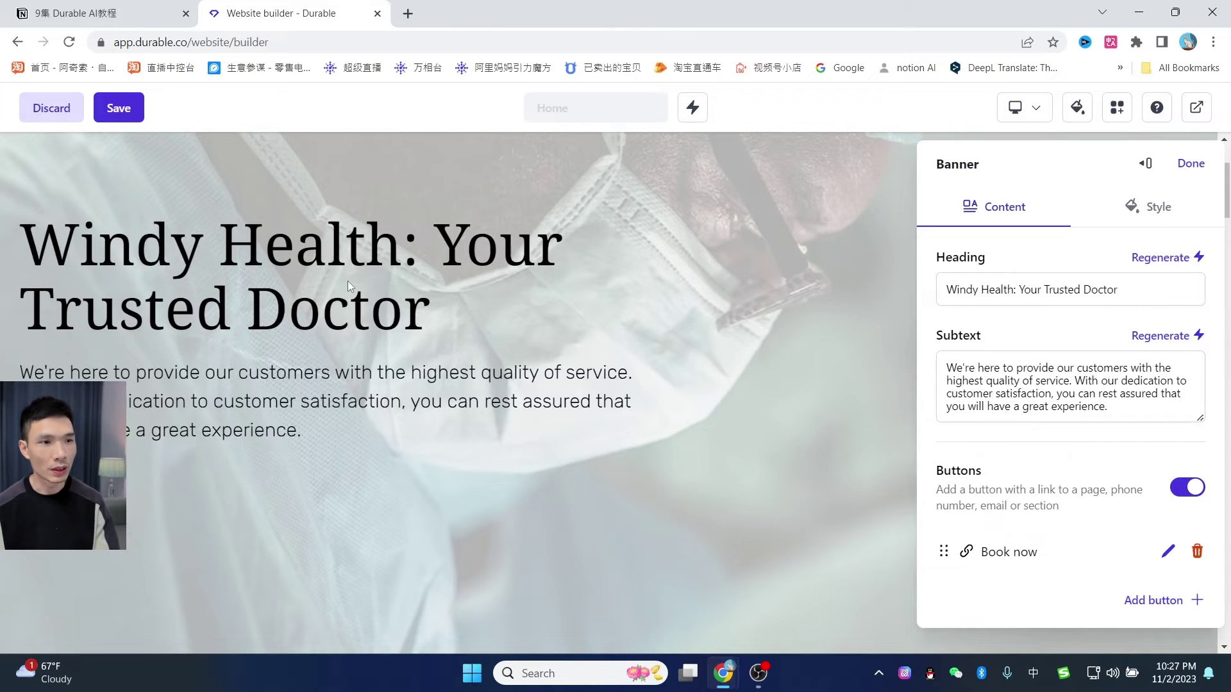
Regenerate the banner's subtext with AI and remove the blank lines before its first sentence
{"action": "left_click", "coordinate": [1161, 336]}
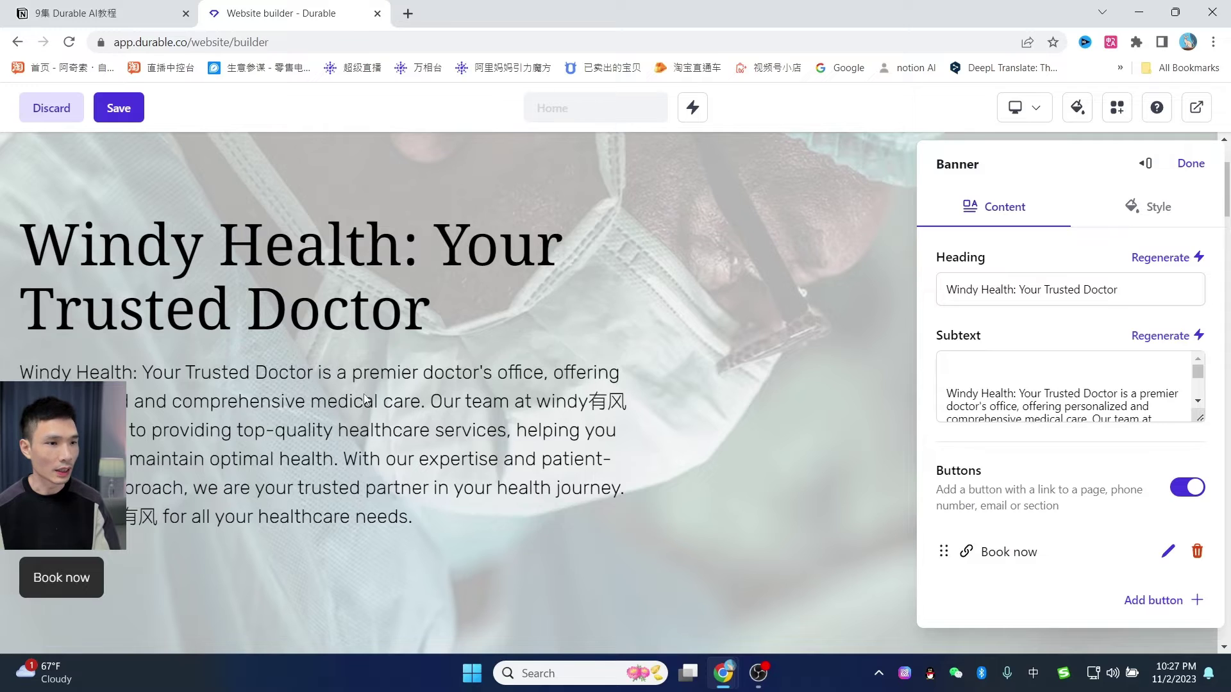
{"action": "left_click", "coordinate": [1028, 399]}
{"action": "scroll", "coordinate": [1028, 399], "scroll_direction": "down", "scroll_amount": 3}
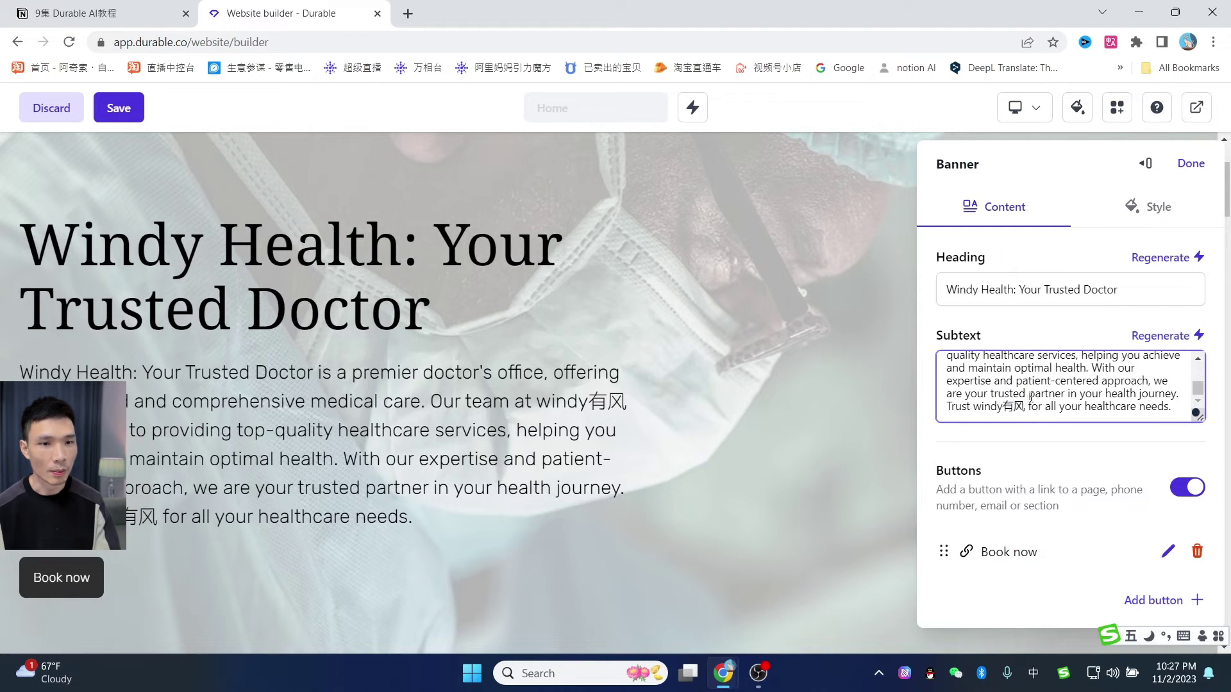
{"action": "scroll", "coordinate": [1031, 398], "scroll_direction": "up", "scroll_amount": 5}
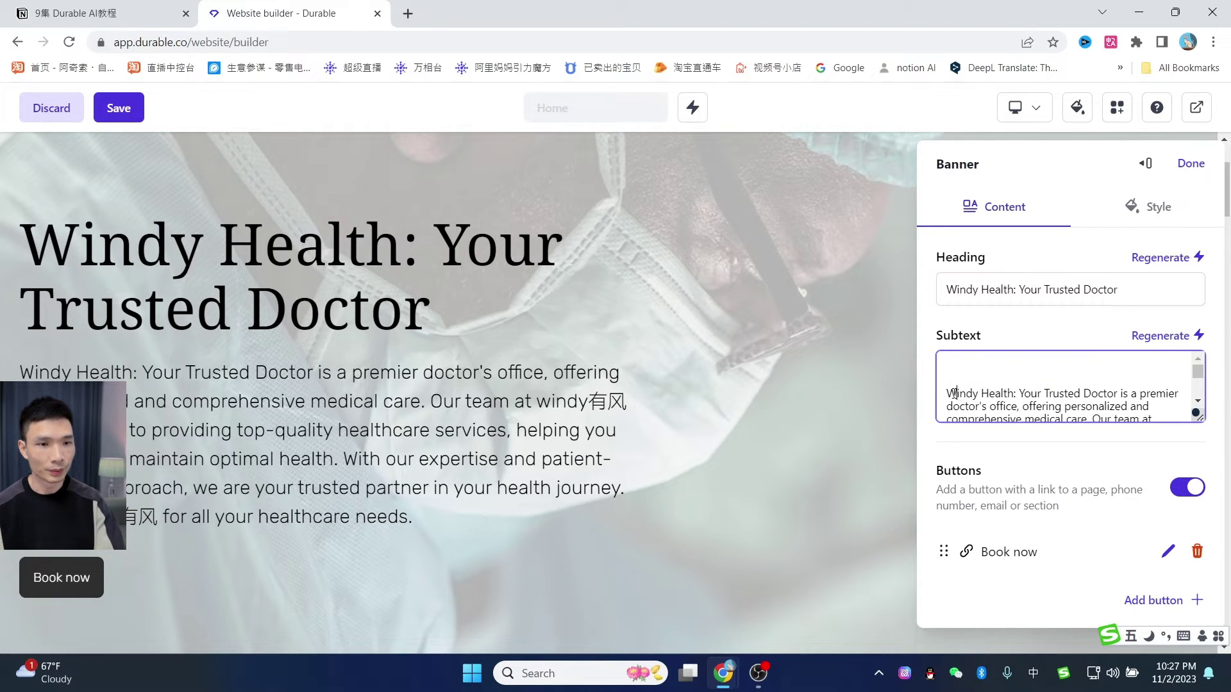
{"action": "left_click", "coordinate": [947, 393]}
{"action": "key", "text": "BackSpace"}
{"action": "key", "text": "BackSpace"}
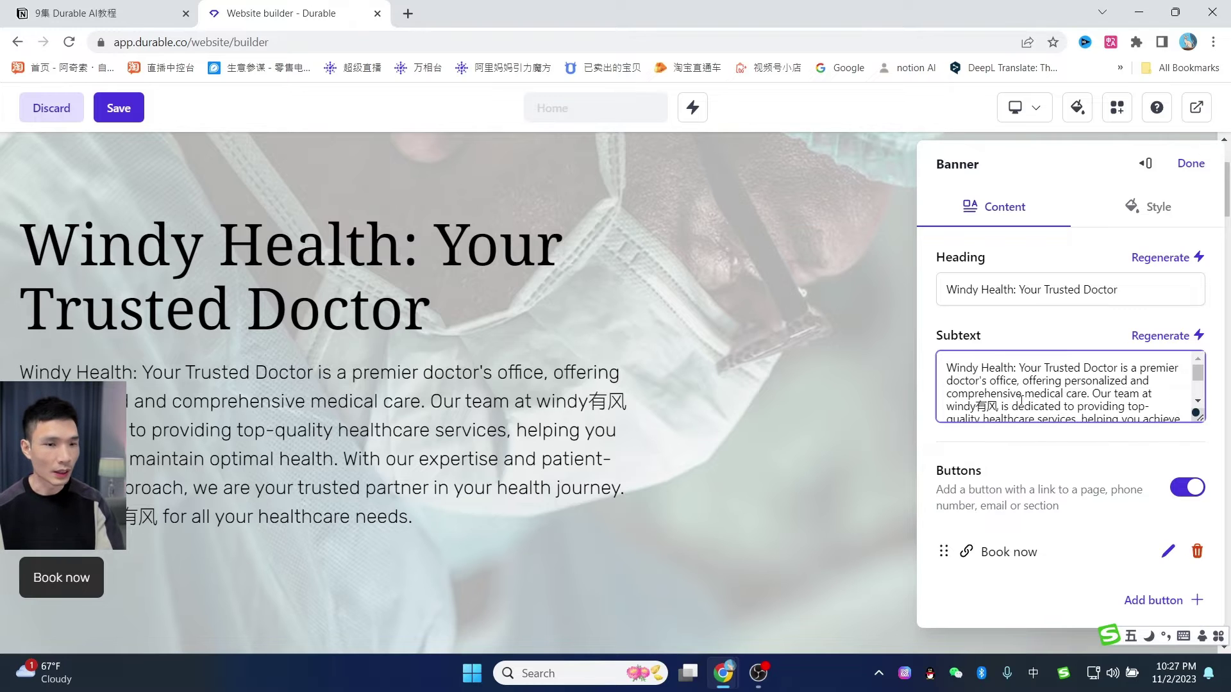
{"action": "scroll", "coordinate": [1094, 385], "scroll_direction": "down", "scroll_amount": 3}
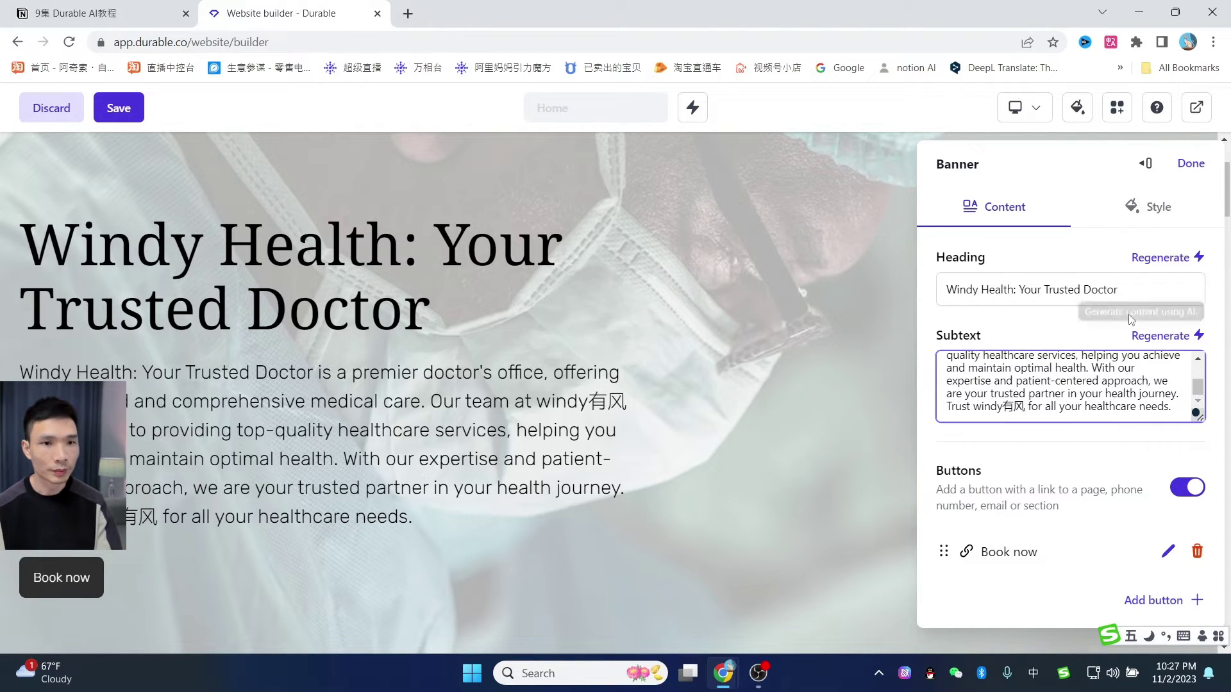
Regenerate the banner's background image repeatedly until it shows two surgeons operating in green caps and gowns
{"action": "left_click", "coordinate": [1156, 217]}
{"action": "scroll", "coordinate": [1126, 416], "scroll_direction": "down", "scroll_amount": 8}
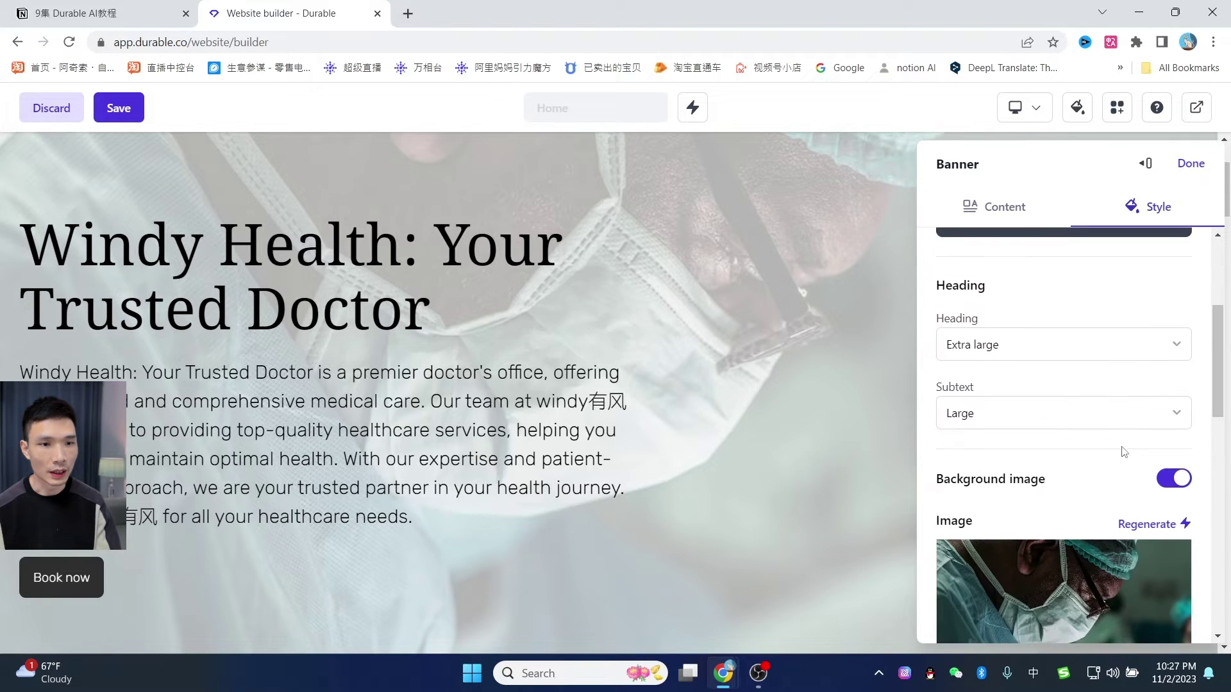
{"action": "scroll", "coordinate": [1110, 467], "scroll_direction": "up", "scroll_amount": 3}
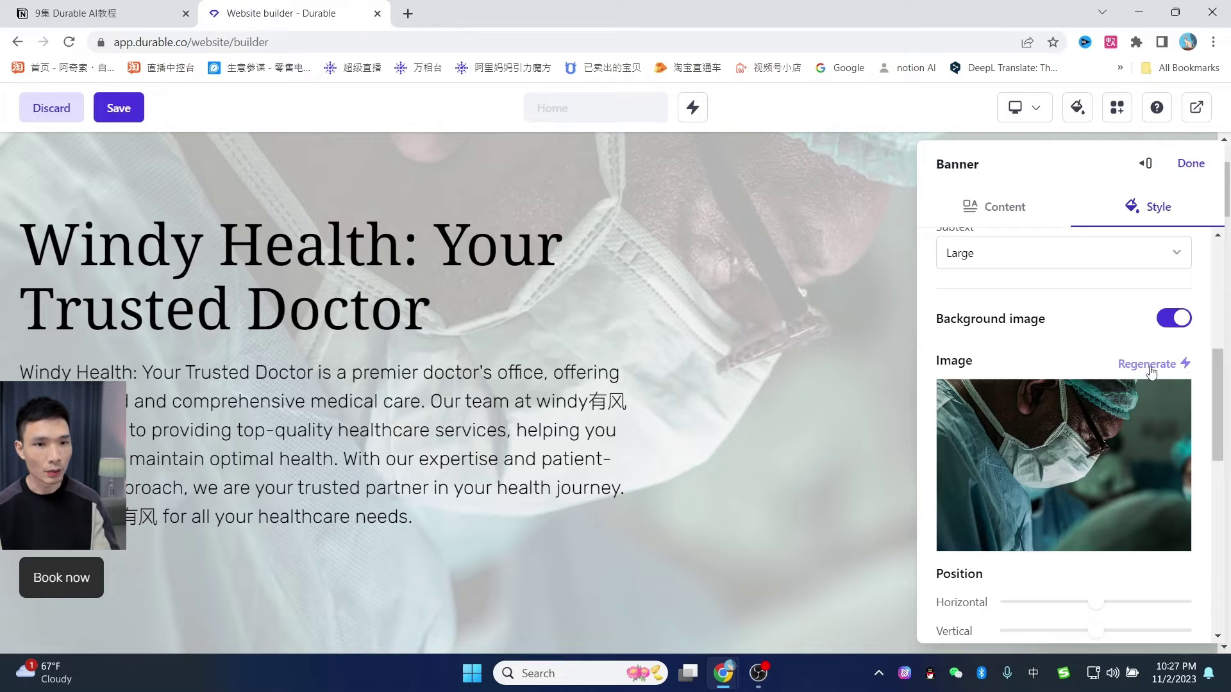
{"action": "left_click", "coordinate": [1149, 365]}
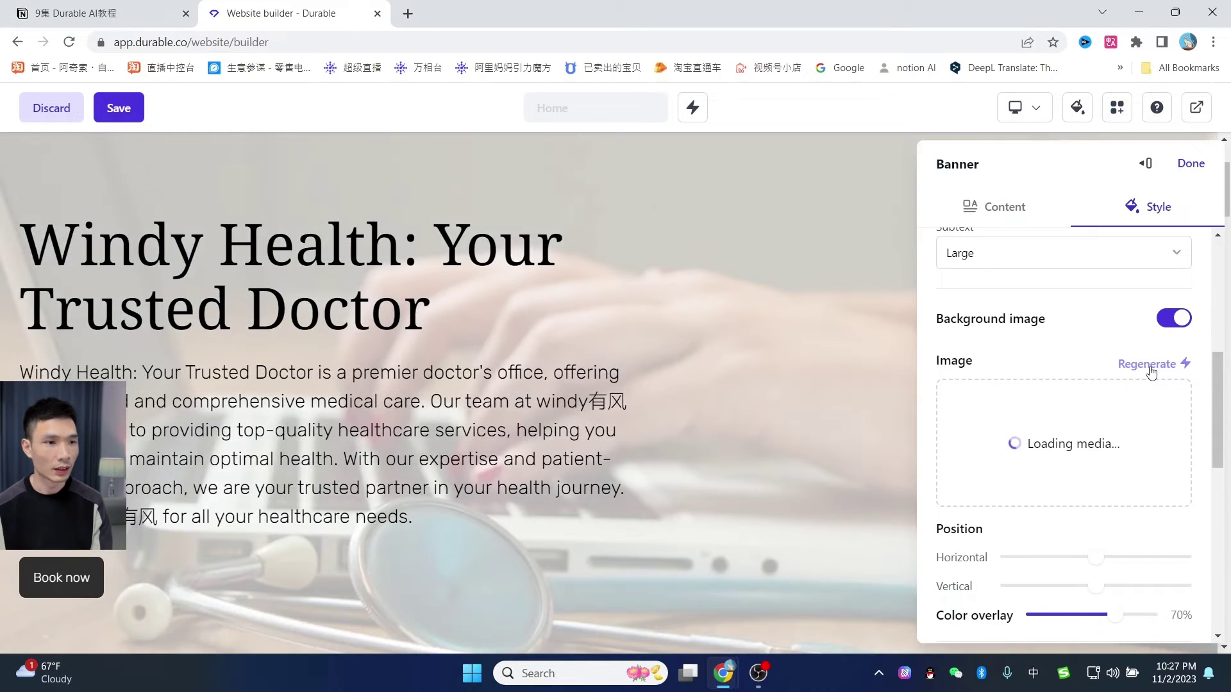
{"action": "left_click", "coordinate": [1147, 372]}
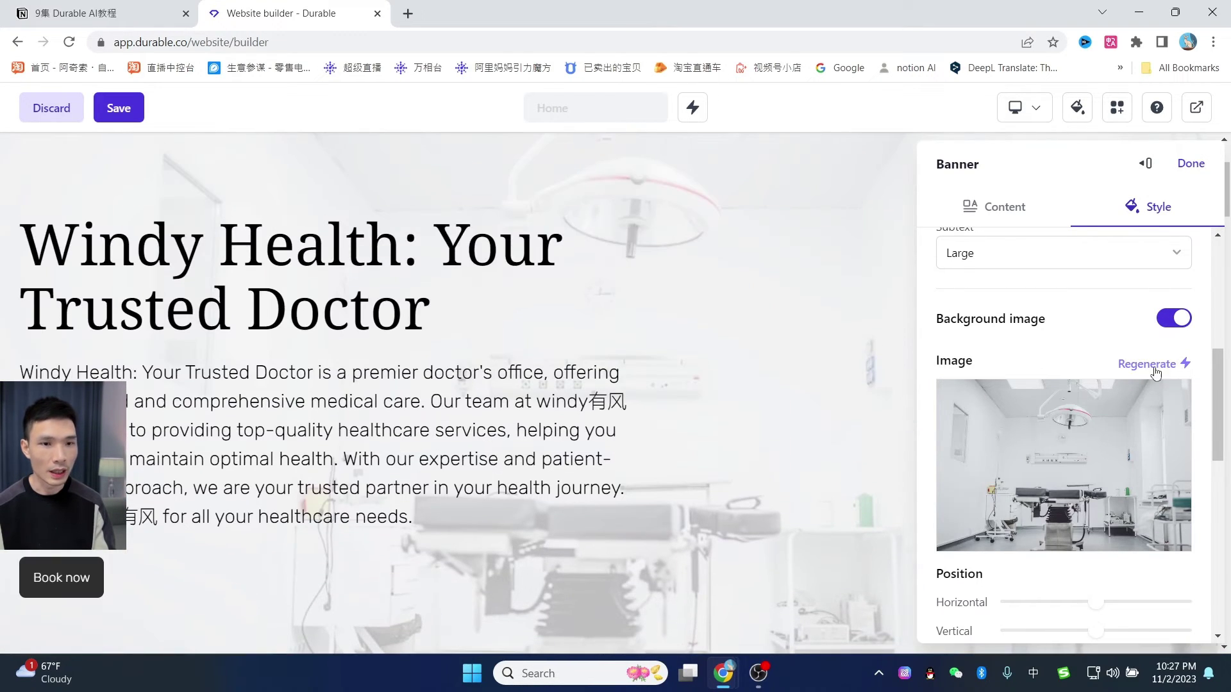
{"action": "left_click", "coordinate": [1152, 372]}
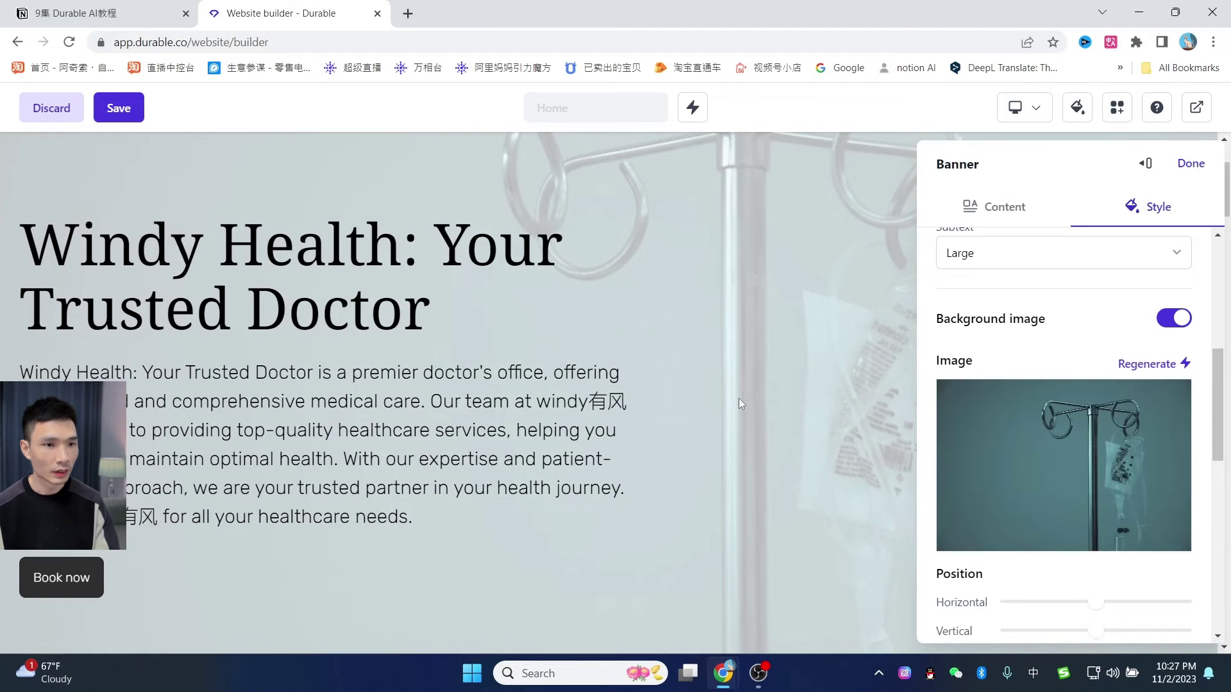
{"action": "left_click", "coordinate": [1147, 364]}
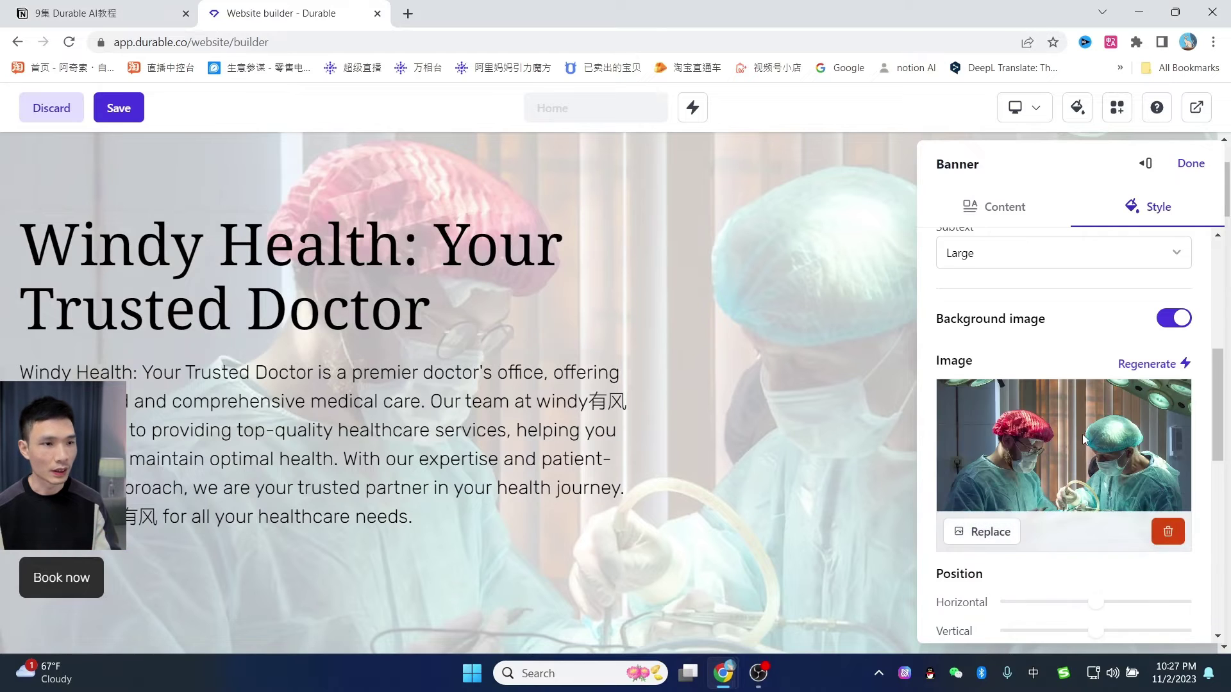
Browse the media library and the Shutterstock doctor pictures for a replacement banner background, closing the selector without choosing one
{"action": "scroll", "coordinate": [1064, 454], "scroll_direction": "down", "scroll_amount": 1}
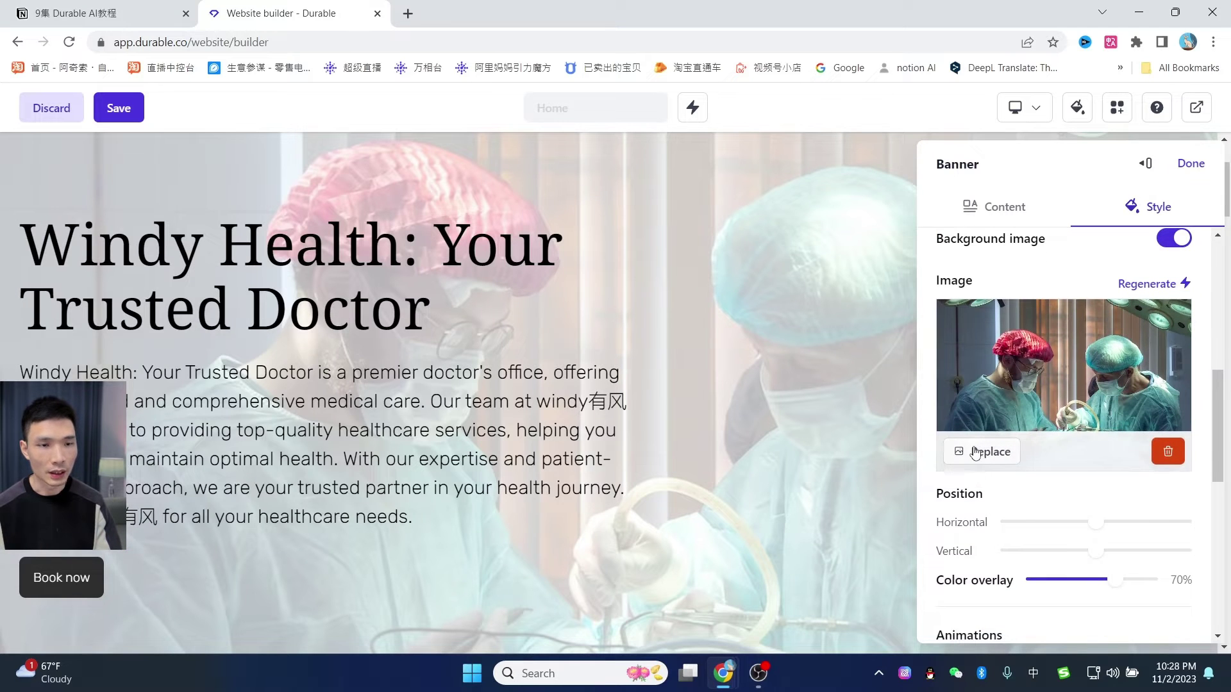
{"action": "left_click", "coordinate": [974, 453]}
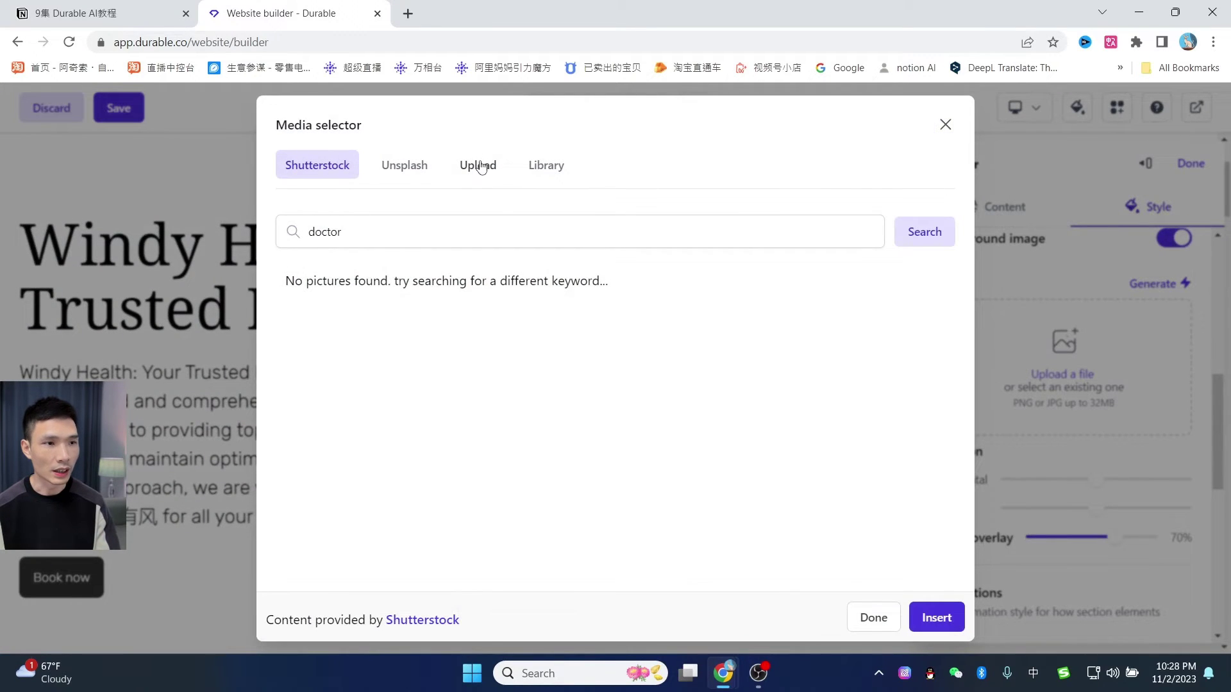
{"action": "left_click", "coordinate": [481, 167]}
{"action": "left_click", "coordinate": [555, 175]}
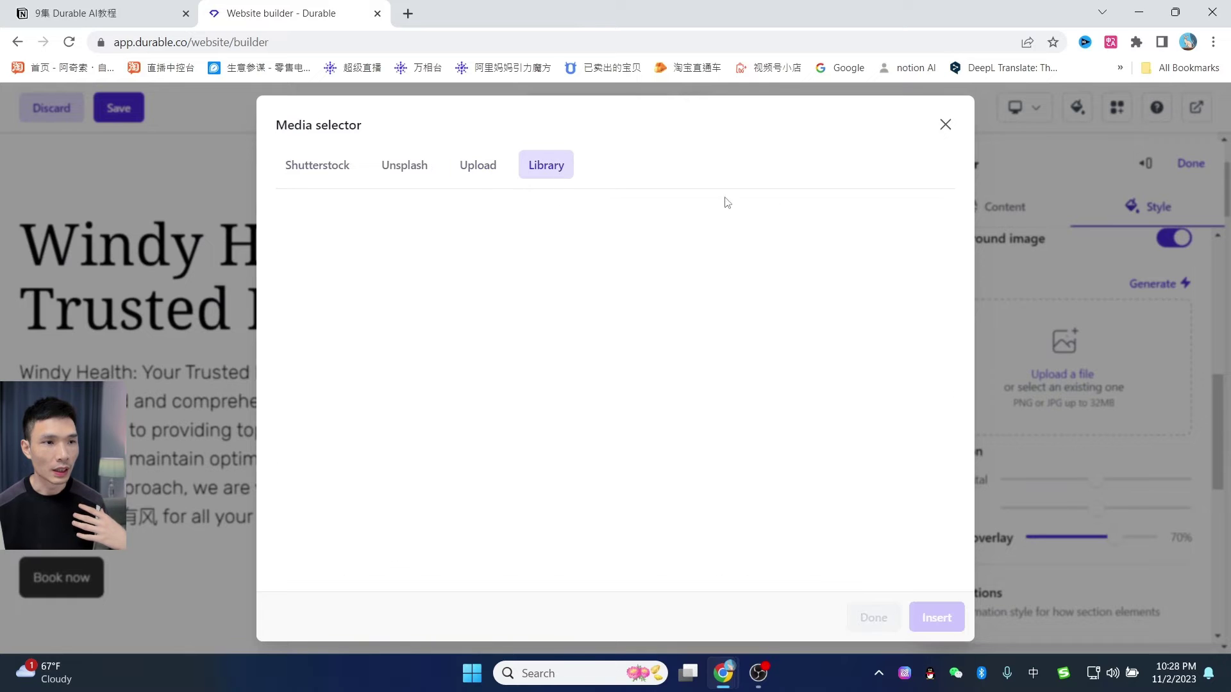
{"action": "scroll", "coordinate": [812, 415], "scroll_direction": "down", "scroll_amount": 2}
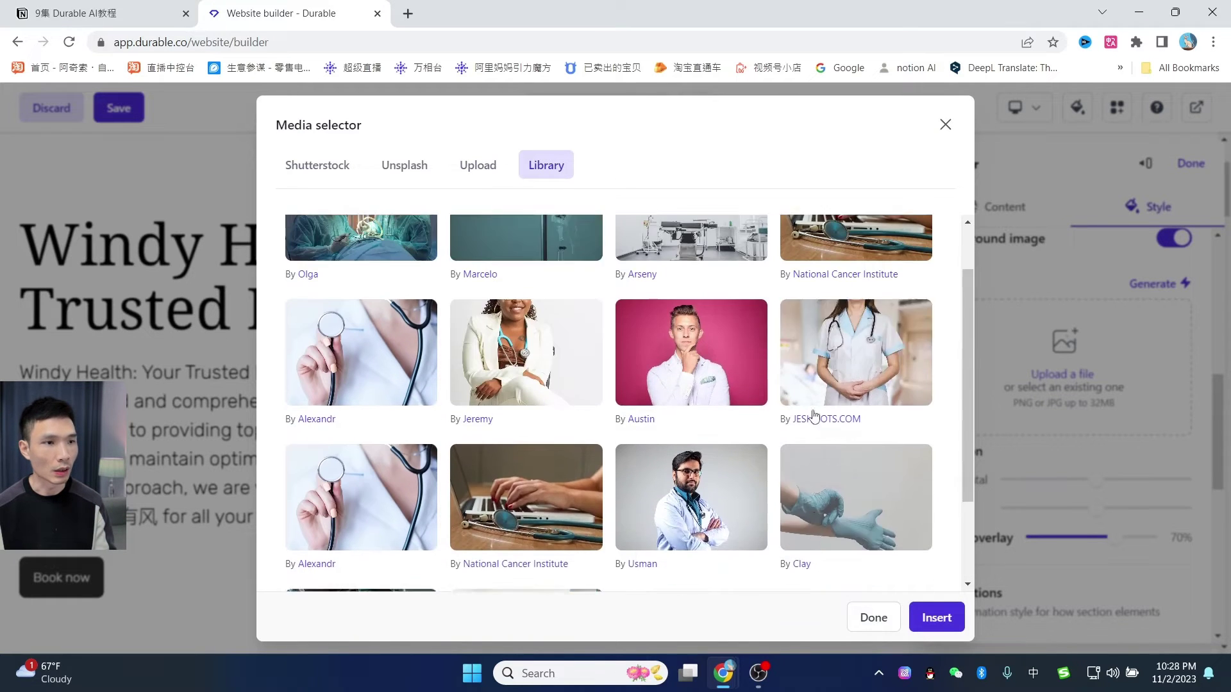
{"action": "scroll", "coordinate": [812, 416], "scroll_direction": "up", "scroll_amount": 2}
{"action": "left_click", "coordinate": [317, 167]}
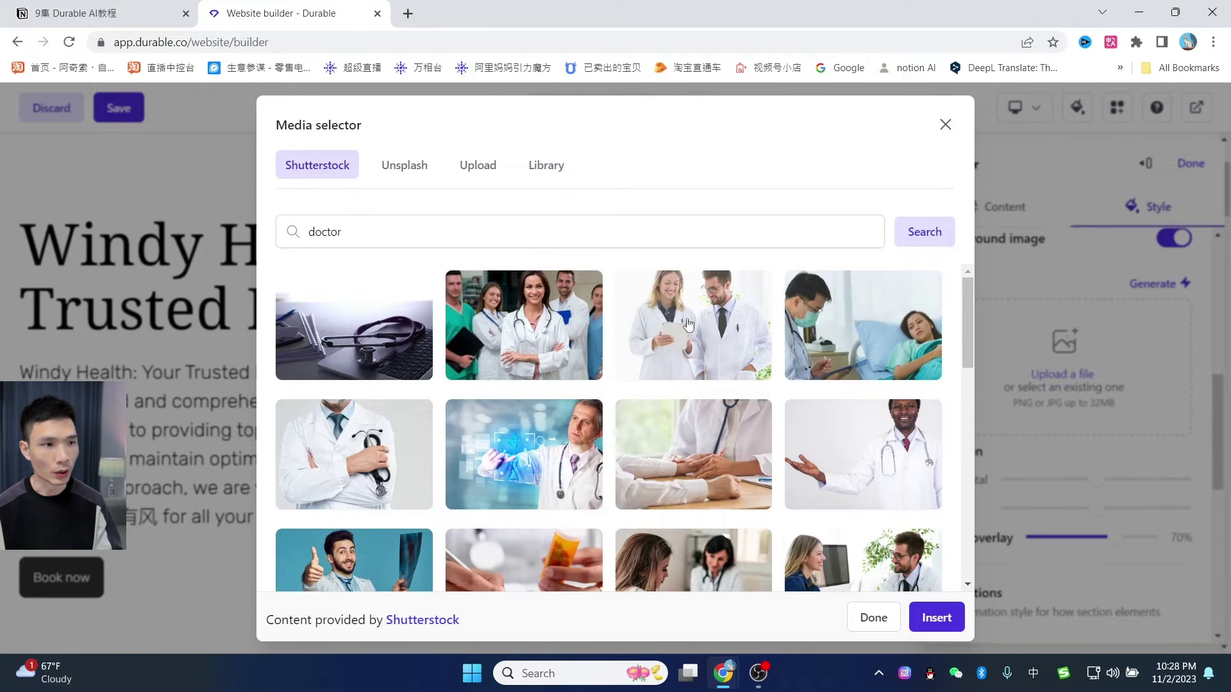
{"action": "scroll", "coordinate": [805, 393], "scroll_direction": "down", "scroll_amount": 6}
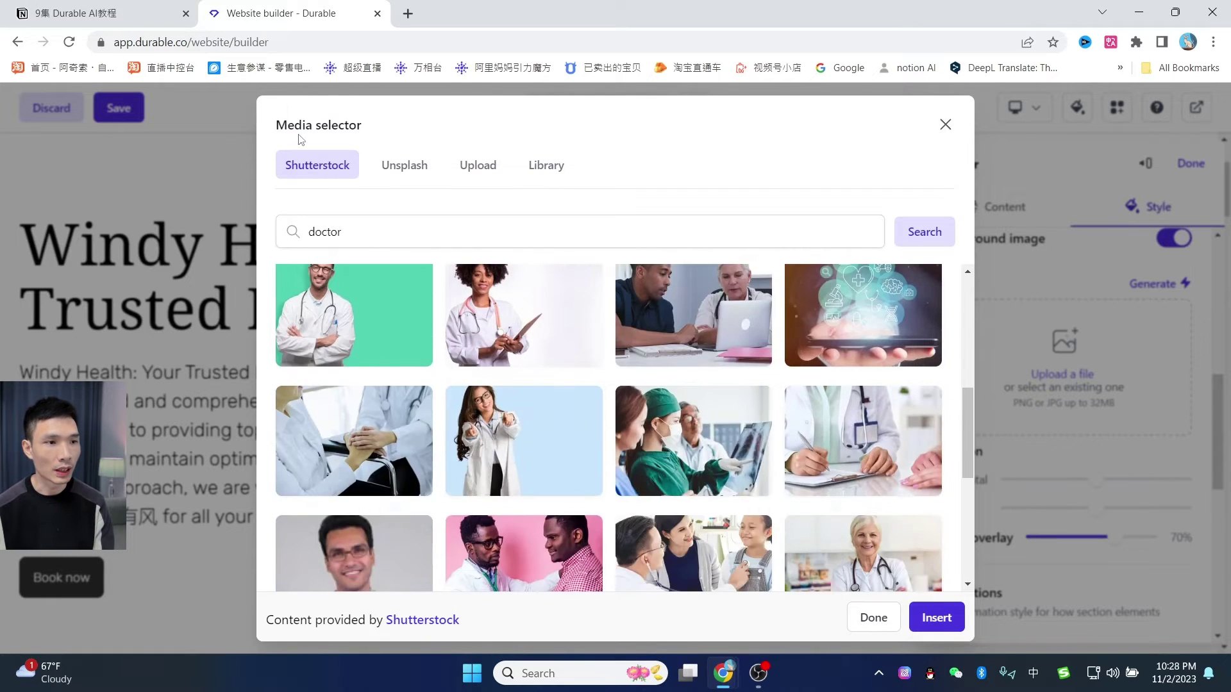
{"action": "scroll", "coordinate": [923, 289], "scroll_direction": "down", "scroll_amount": 3}
{"action": "left_click", "coordinate": [946, 124]}
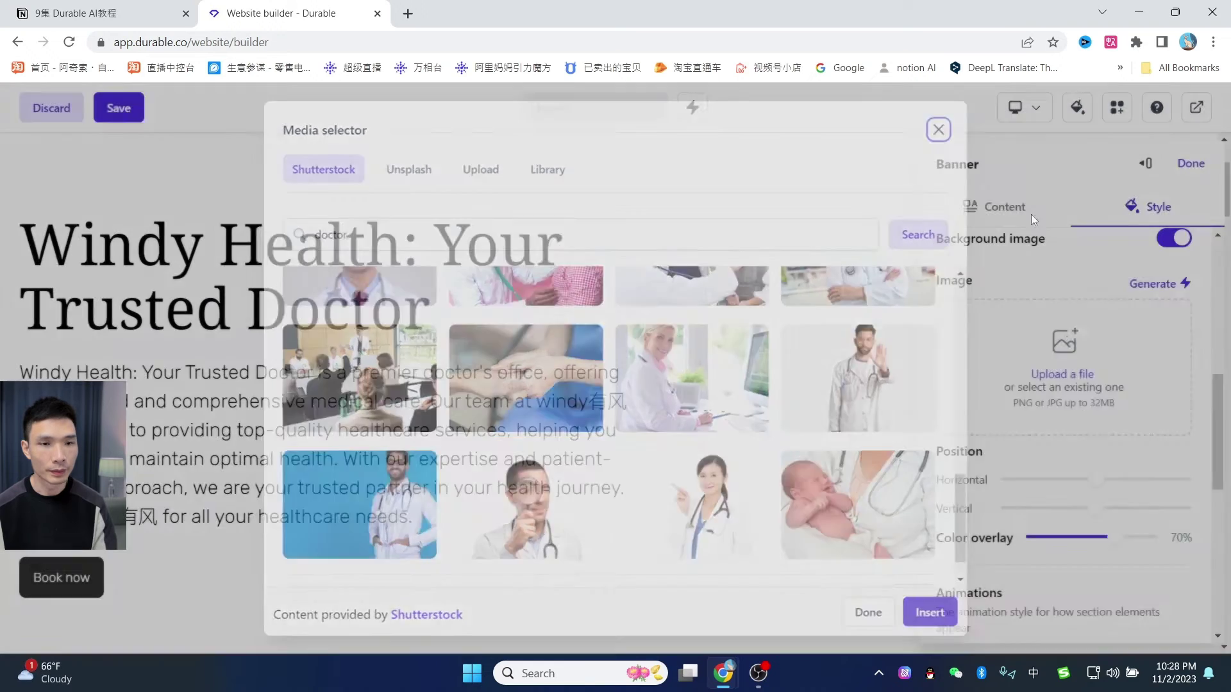
Shift the banner background image's horizontal position slightly to the left and set its color overlay to 75%
{"action": "scroll", "coordinate": [1158, 400], "scroll_direction": "down", "scroll_amount": 2}
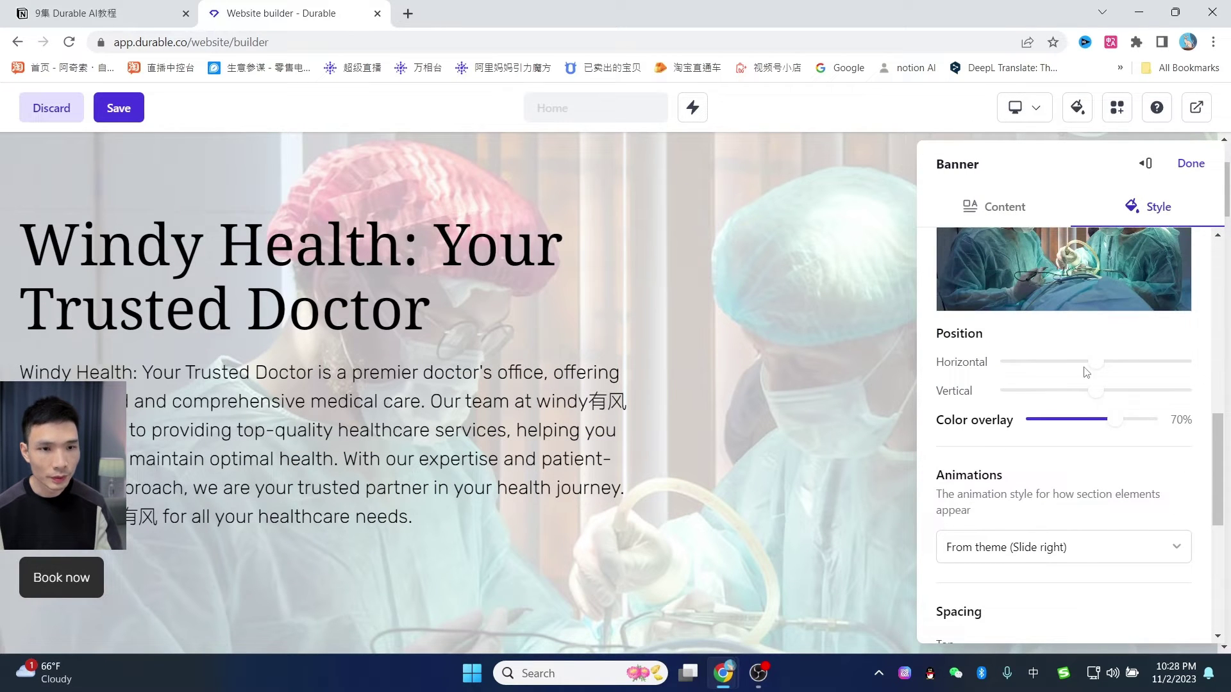
{"action": "mouse_move", "coordinate": [1085, 371]}
{"action": "left_mouse_down"}
{"action": "mouse_move", "coordinate": [1031, 365]}
{"action": "mouse_move", "coordinate": [1082, 370]}
{"action": "left_mouse_up"}
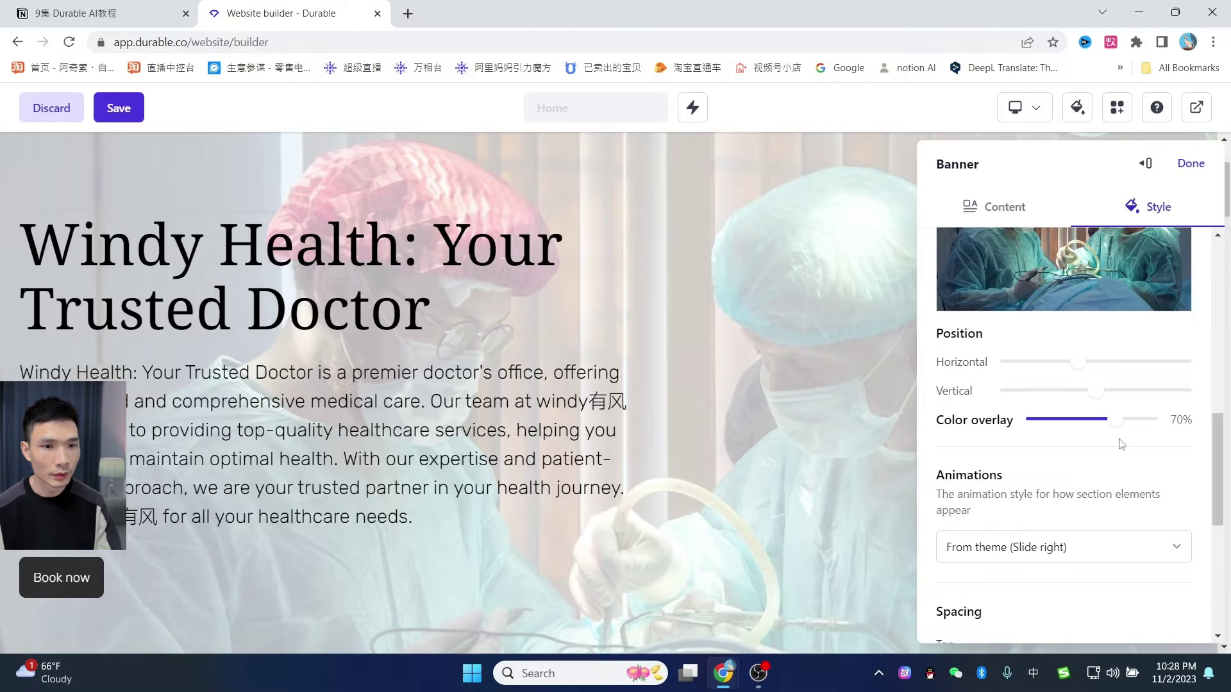
{"action": "mouse_move", "coordinate": [1114, 422]}
{"action": "left_mouse_down"}
{"action": "mouse_move", "coordinate": [1037, 429]}
{"action": "mouse_move", "coordinate": [1145, 425]}
{"action": "mouse_move", "coordinate": [1104, 429]}
{"action": "mouse_move", "coordinate": [1123, 423]}
{"action": "left_mouse_up"}
Set the banner's animation style to Zoom out and close its settings
{"action": "scroll", "coordinate": [1102, 473], "scroll_direction": "down", "scroll_amount": 4}
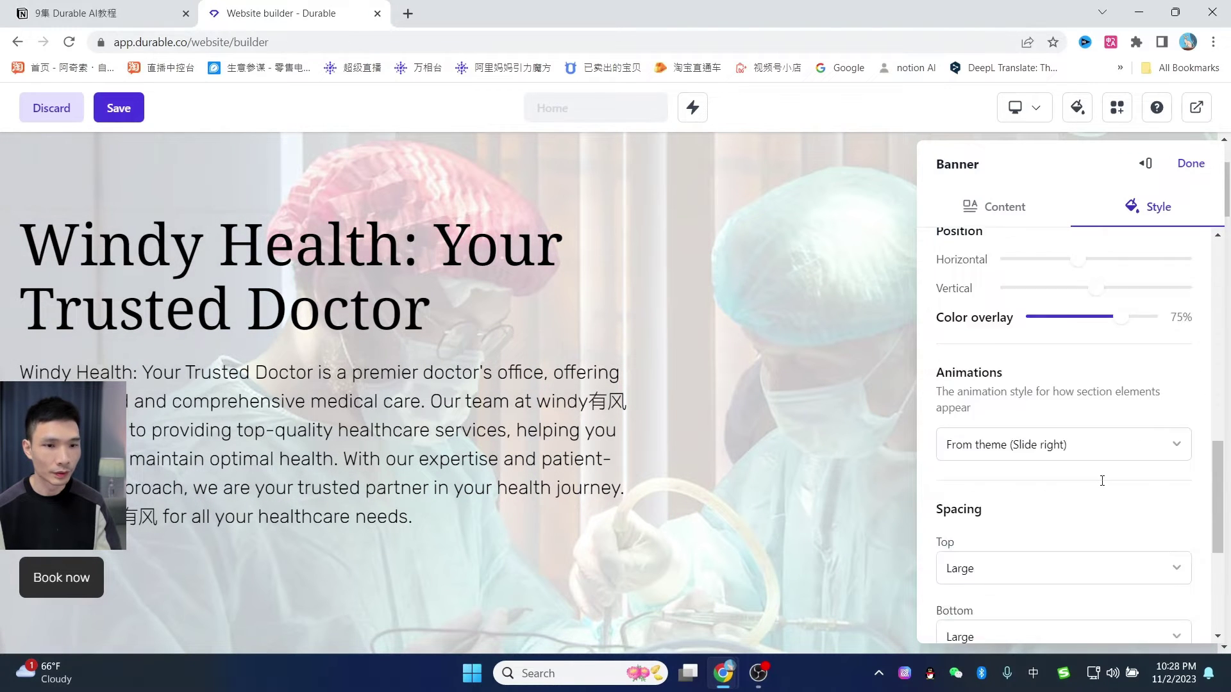
{"action": "left_click", "coordinate": [1177, 308]}
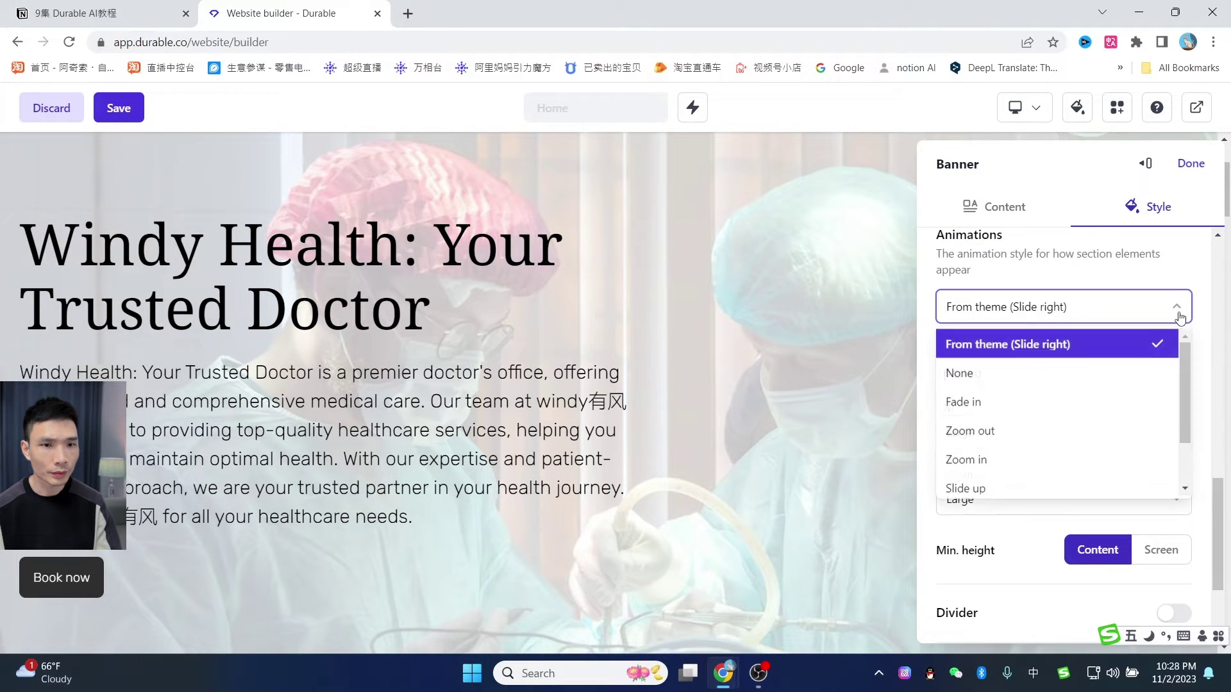
{"action": "left_click", "coordinate": [1008, 431]}
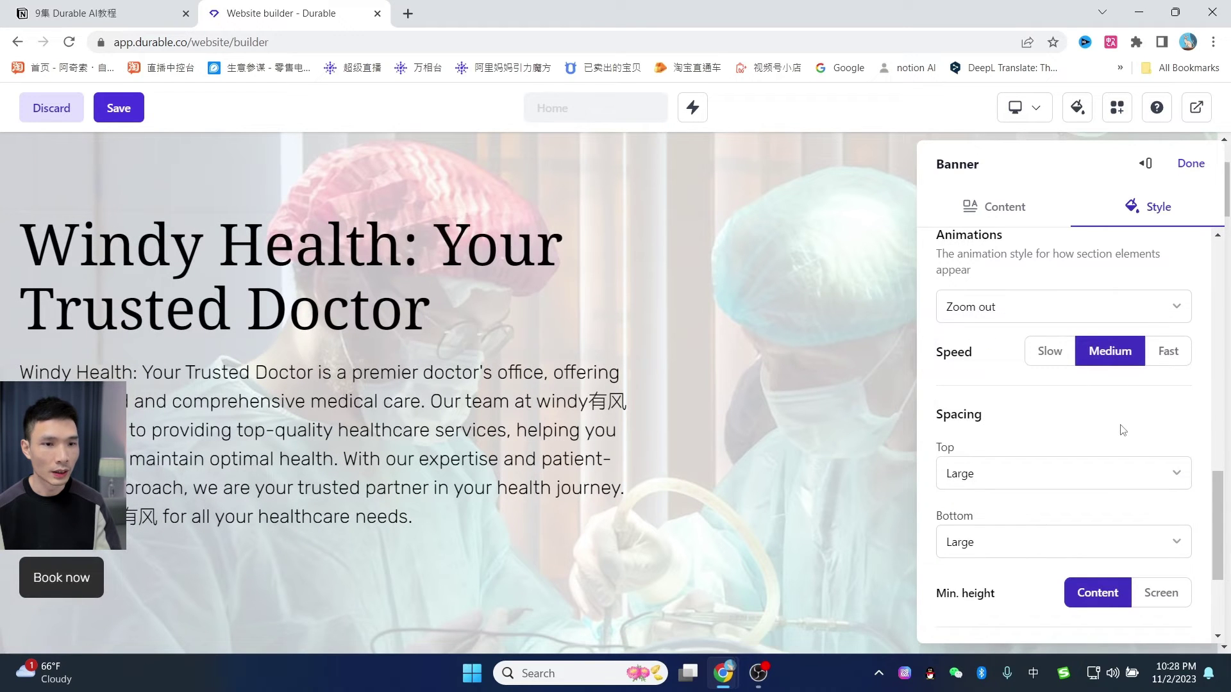
{"action": "scroll", "coordinate": [1122, 430], "scroll_direction": "down", "scroll_amount": 3}
{"action": "left_click", "coordinate": [815, 234]}
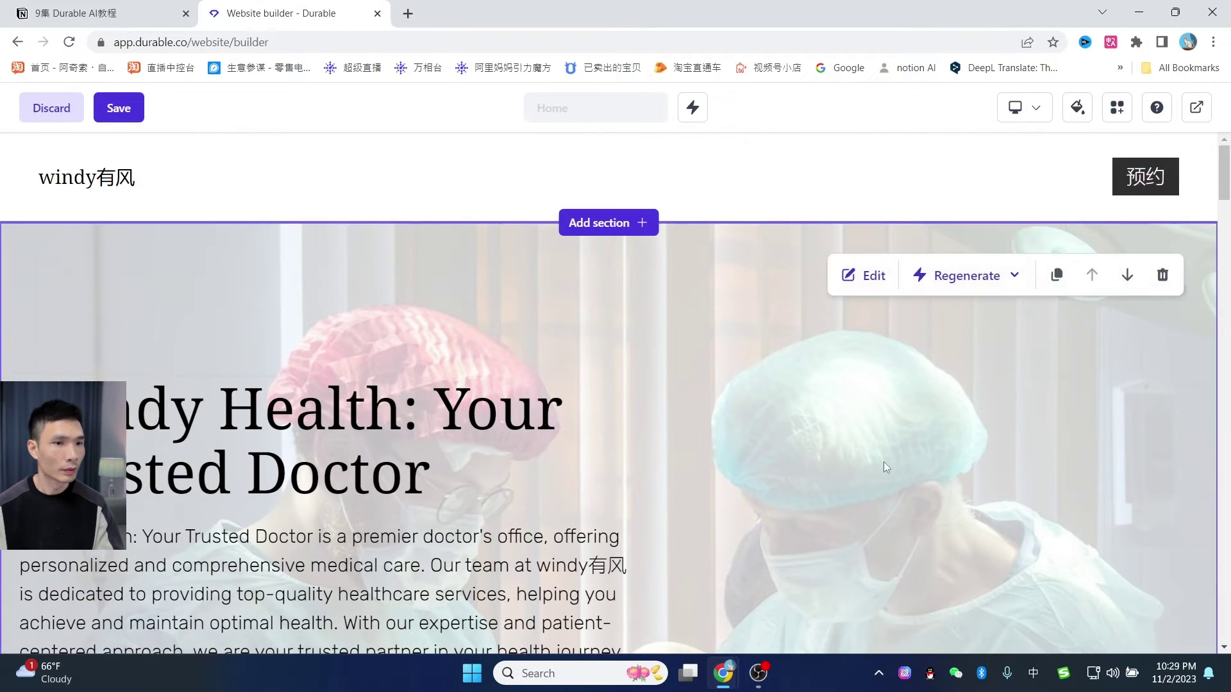
Save the changes made to the website
{"action": "scroll", "coordinate": [984, 440], "scroll_direction": "down", "scroll_amount": 5}
{"action": "scroll", "coordinate": [583, 343], "scroll_direction": "up", "scroll_amount": 5}
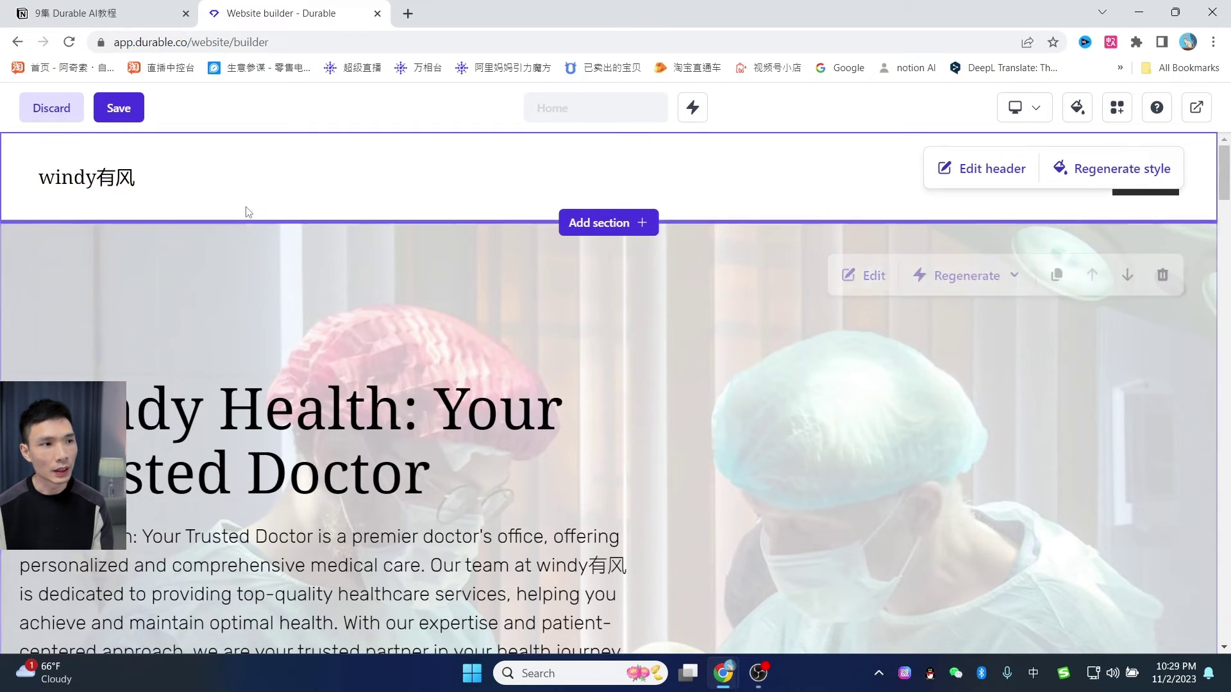
{"action": "left_click", "coordinate": [127, 118]}
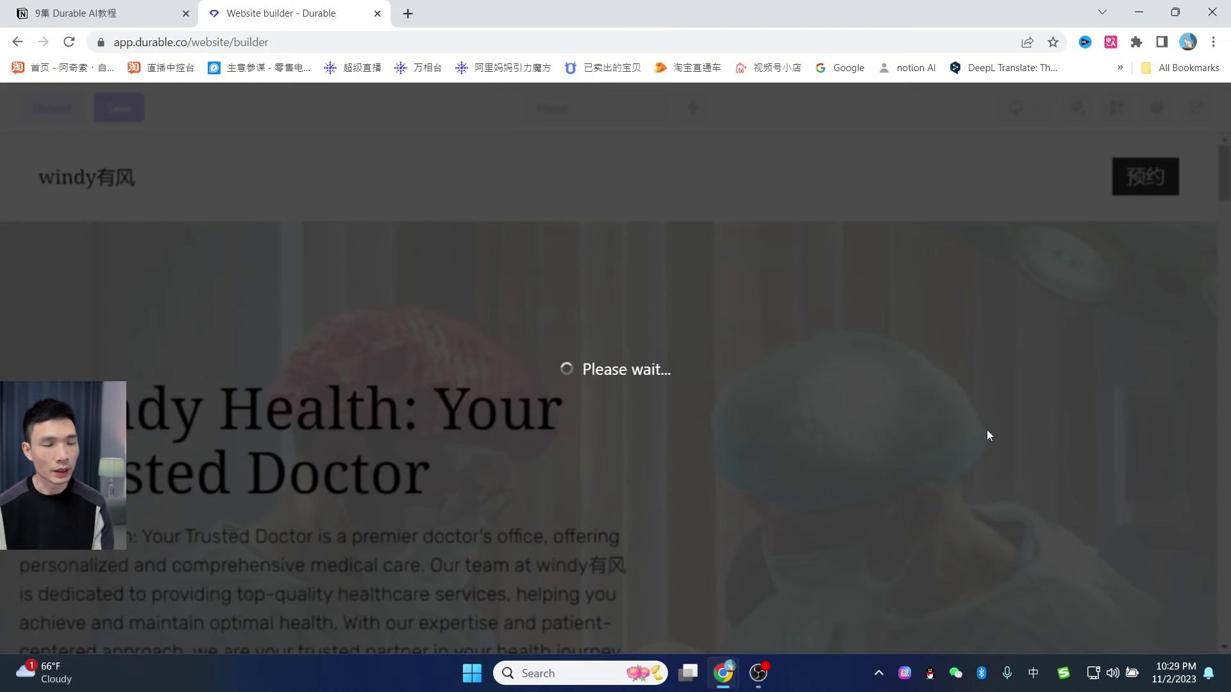
Look through the page's sections down to the map and contact form, briefly opening and closing the map section's settings
{"action": "scroll", "coordinate": [864, 412], "scroll_direction": "down", "scroll_amount": 15}
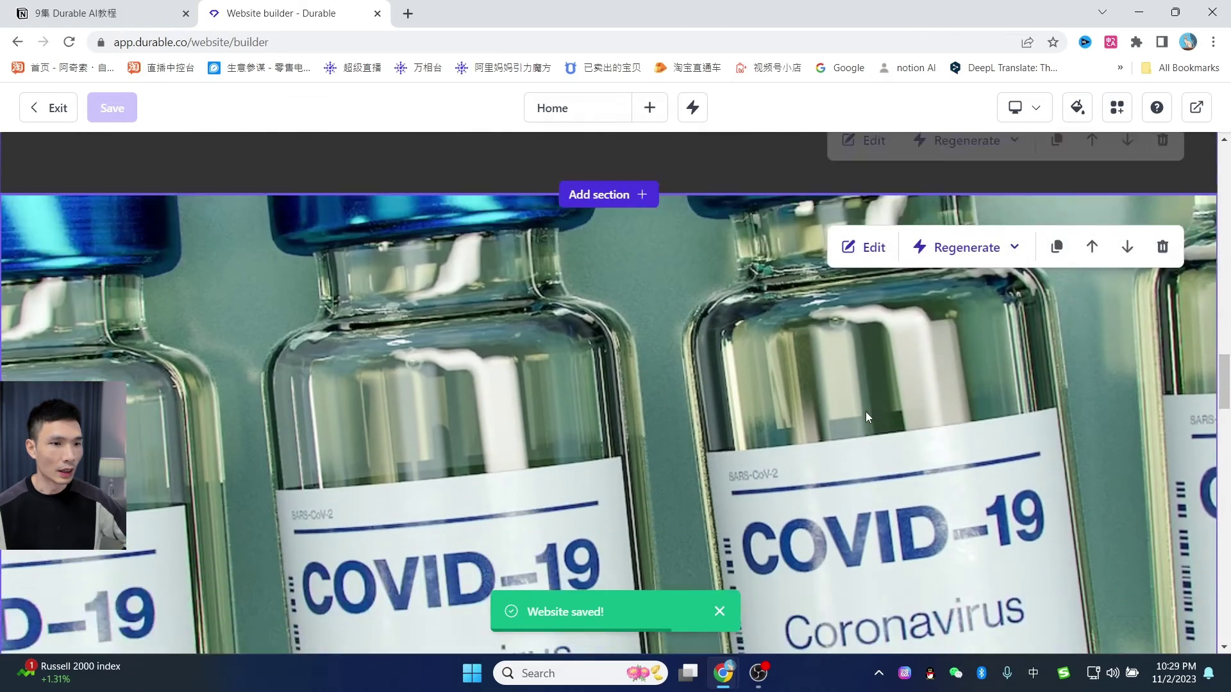
{"action": "scroll", "coordinate": [865, 417], "scroll_direction": "down", "scroll_amount": 15}
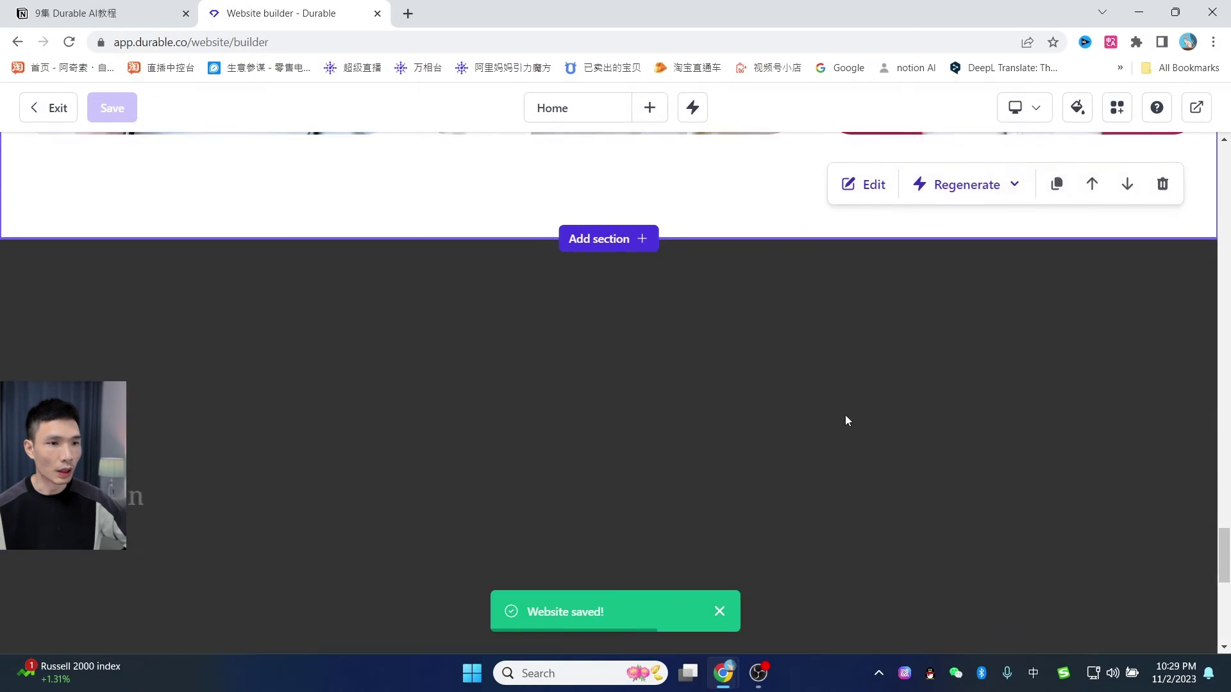
{"action": "scroll", "coordinate": [847, 417], "scroll_direction": "down", "scroll_amount": 5}
{"action": "scroll", "coordinate": [898, 333], "scroll_direction": "up", "scroll_amount": 4}
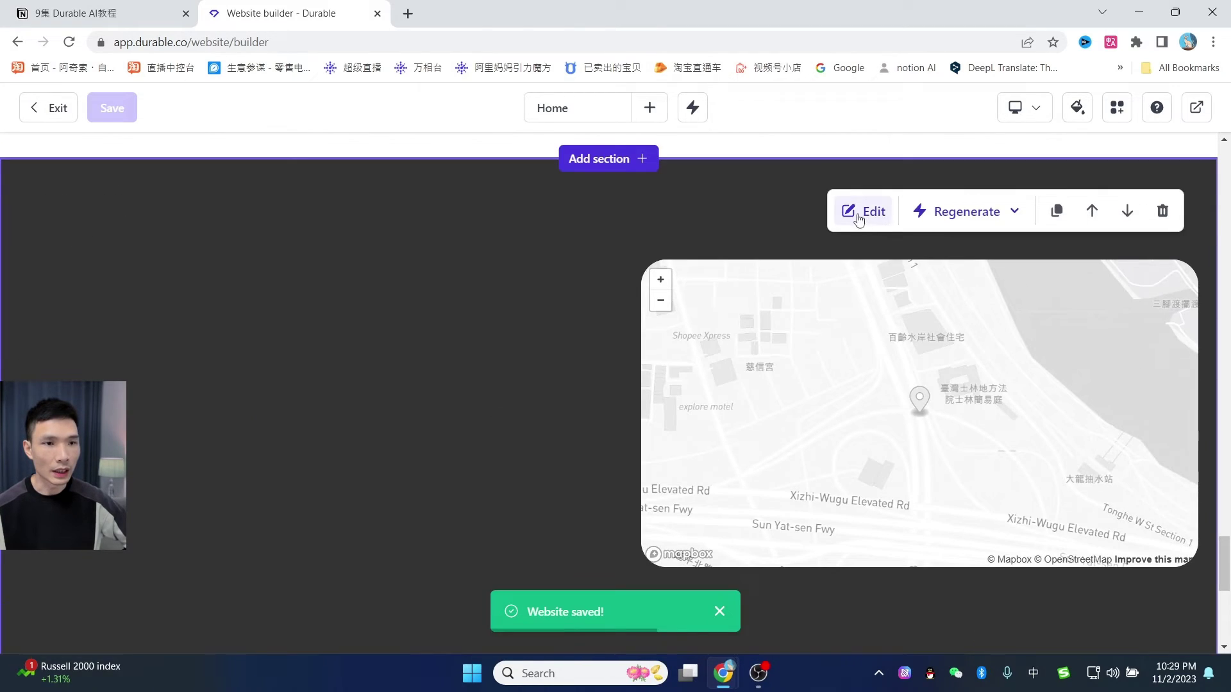
{"action": "left_click", "coordinate": [859, 212]}
{"action": "left_click", "coordinate": [1201, 168]}
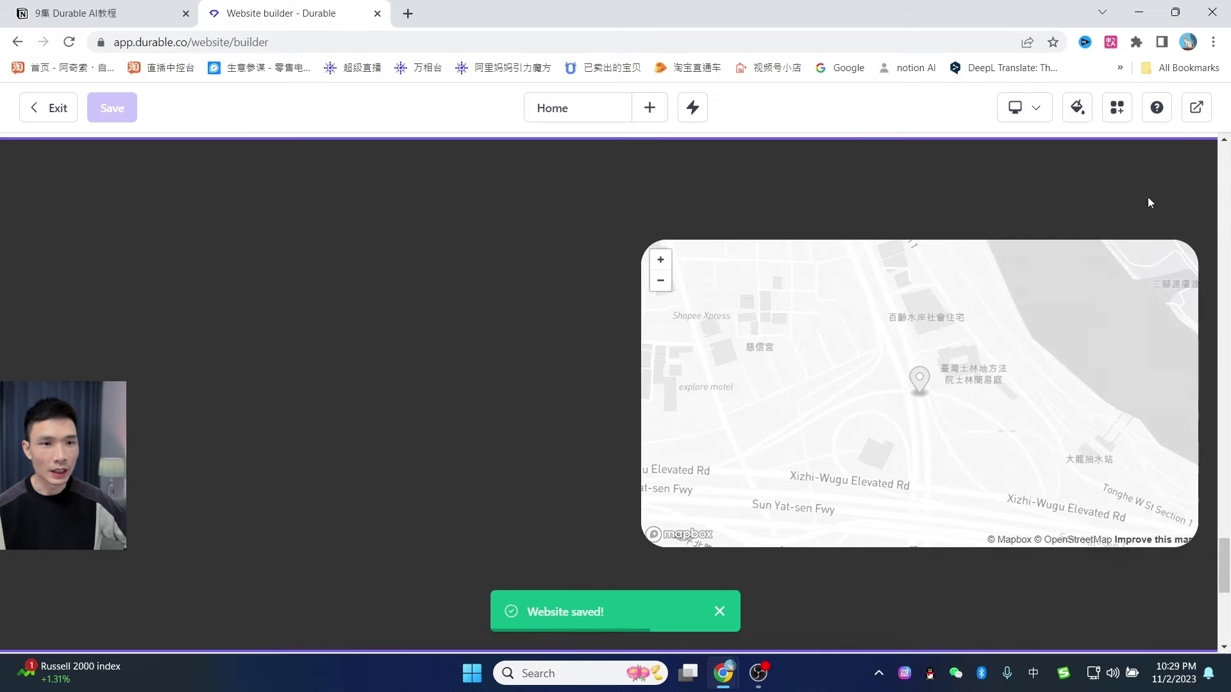
{"action": "mouse_move", "coordinate": [1131, 238]}
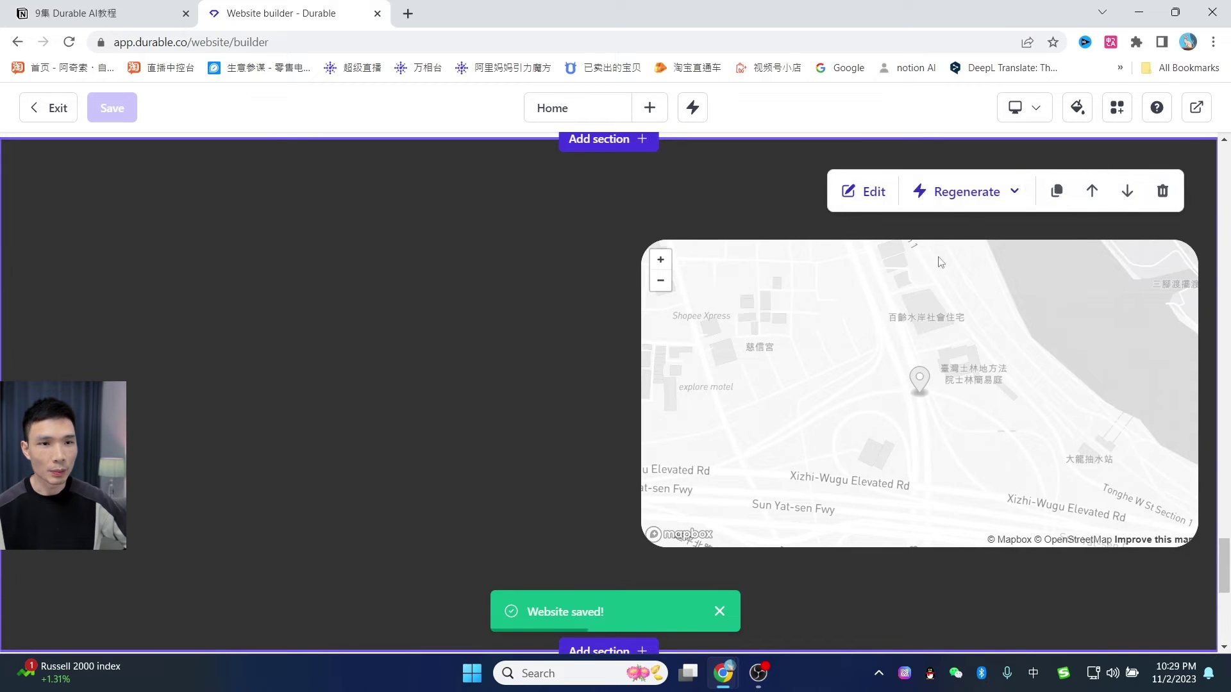
Duplicate the Gallery section above the map
{"action": "scroll", "coordinate": [940, 261], "scroll_direction": "up", "scroll_amount": 10}
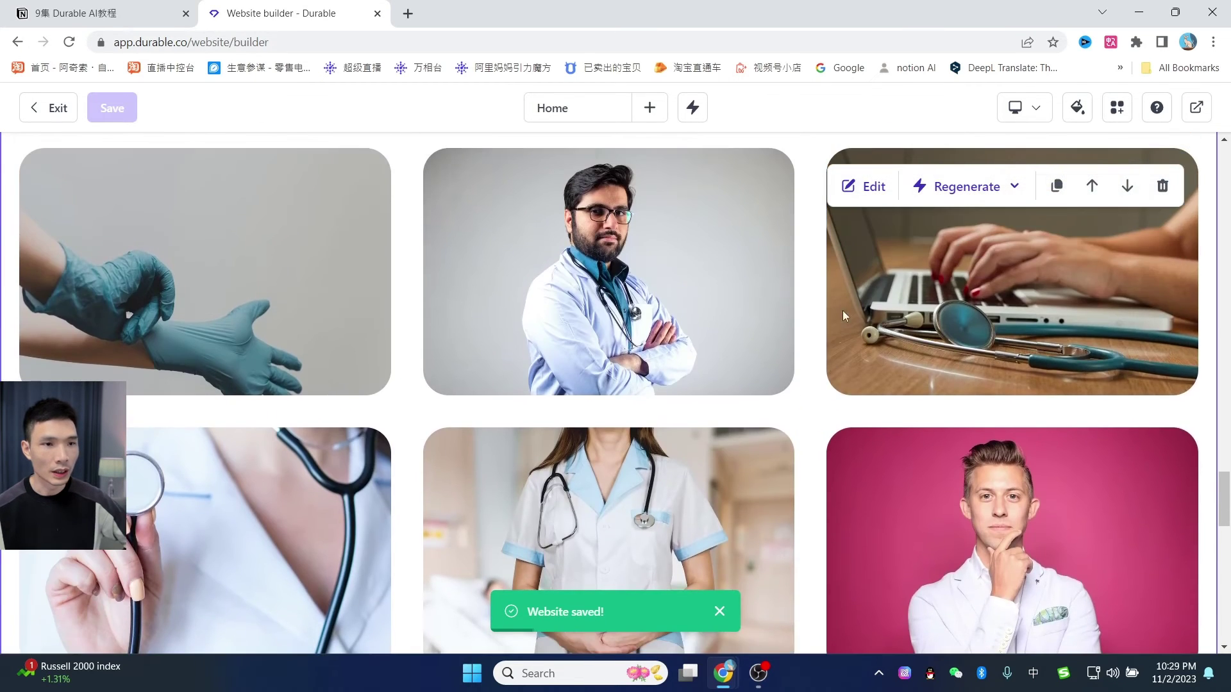
{"action": "left_click", "coordinate": [1054, 187]}
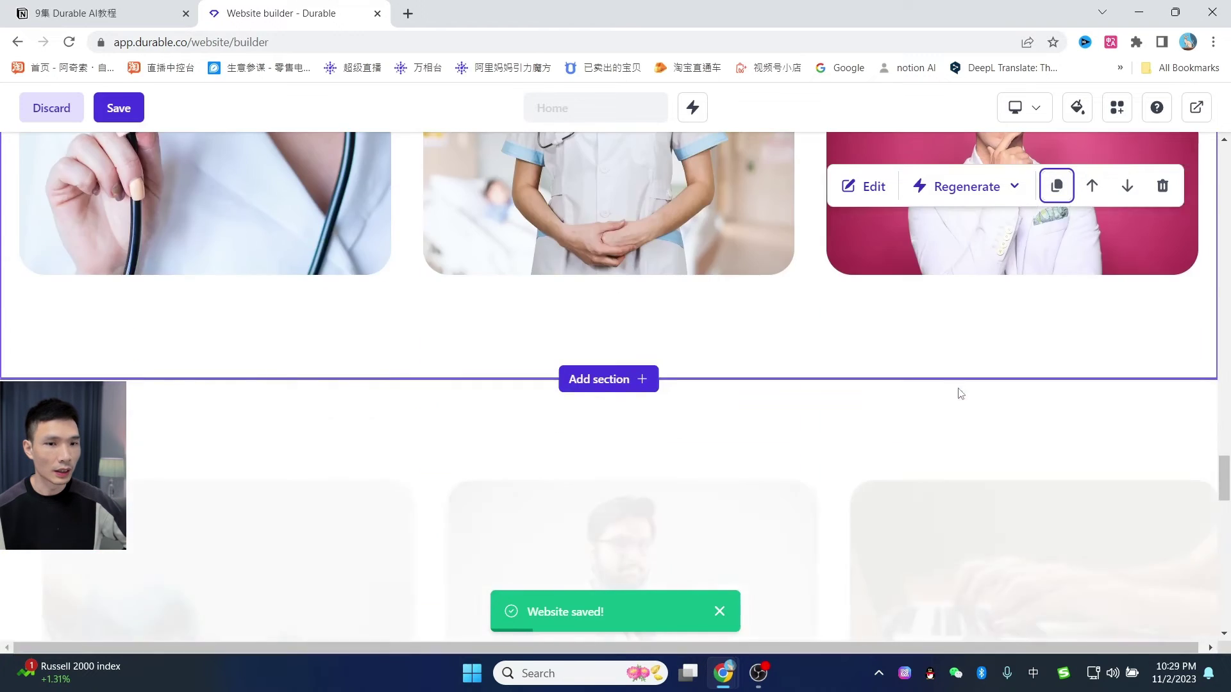
Open the footer's settings and check its business name and the source options for its logo
{"action": "scroll", "coordinate": [737, 379], "scroll_direction": "down", "scroll_amount": 10}
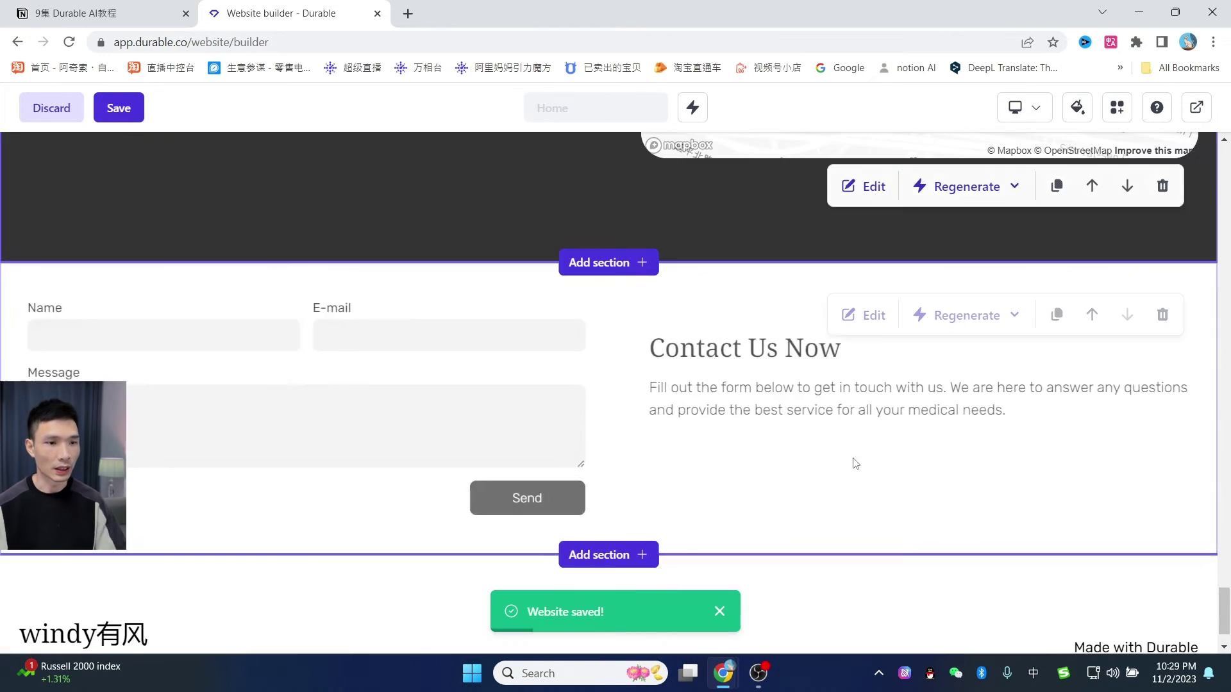
{"action": "scroll", "coordinate": [851, 494], "scroll_direction": "down", "scroll_amount": 1}
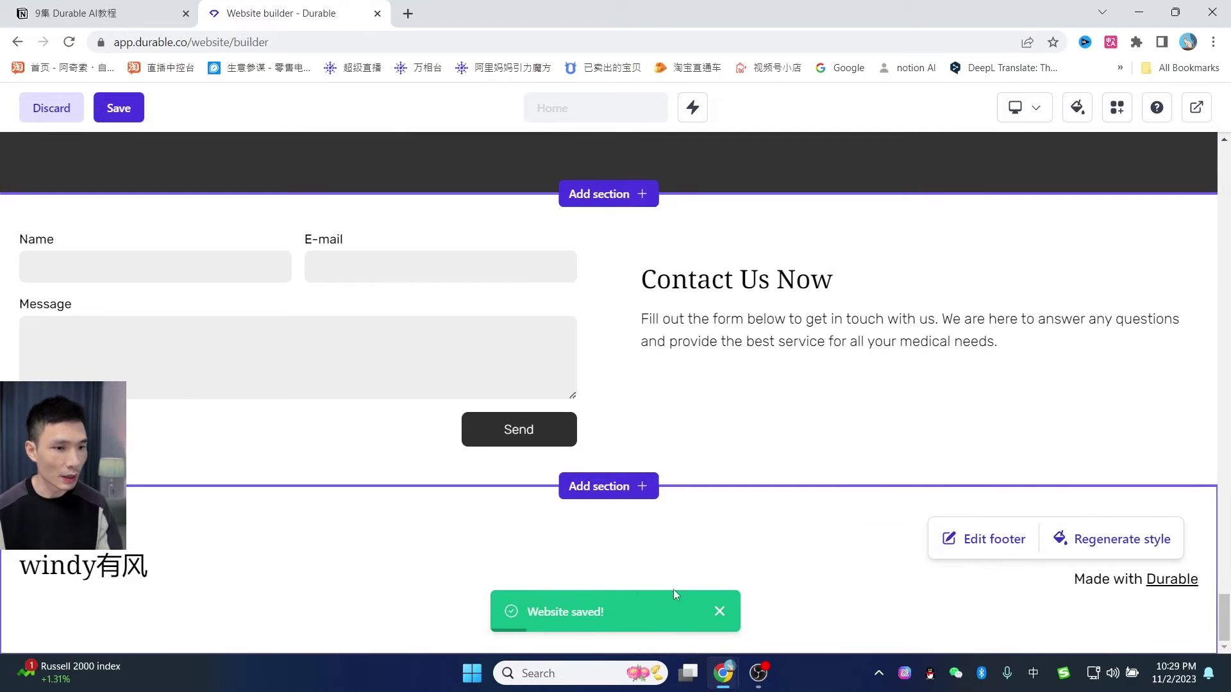
{"action": "left_click", "coordinate": [952, 544]}
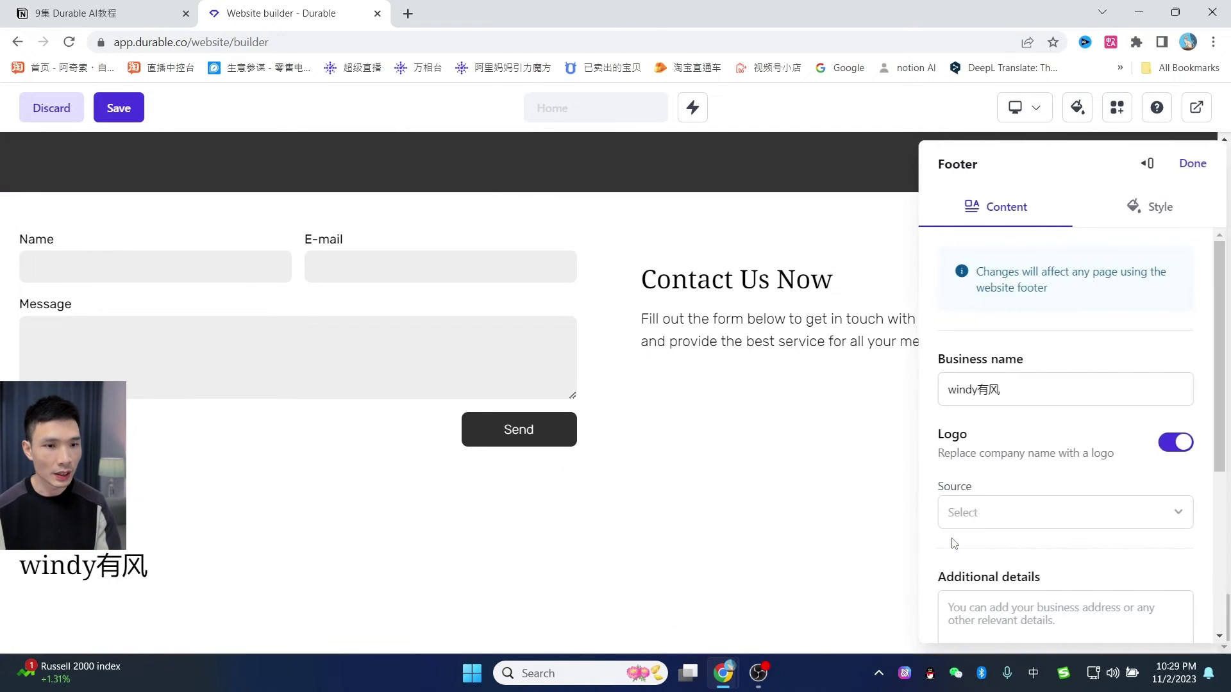
{"action": "left_click_drag", "start_coordinate": [1027, 384], "coordinate": [943, 385]}
{"action": "left_click", "coordinate": [1045, 528]}
{"action": "scroll", "coordinate": [1052, 502], "scroll_direction": "down", "scroll_amount": 1}
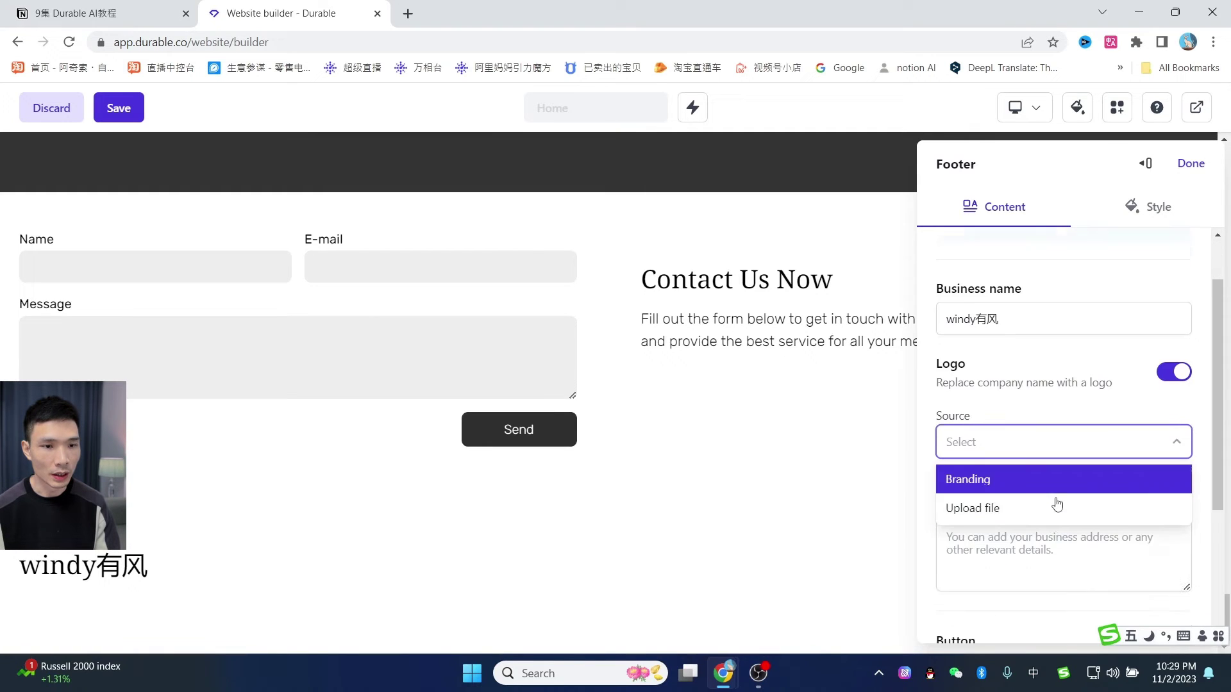
{"action": "left_click", "coordinate": [1042, 387]}
Enter 我是有风 as the footer's additional details
{"action": "scroll", "coordinate": [1081, 395], "scroll_direction": "down", "scroll_amount": 2}
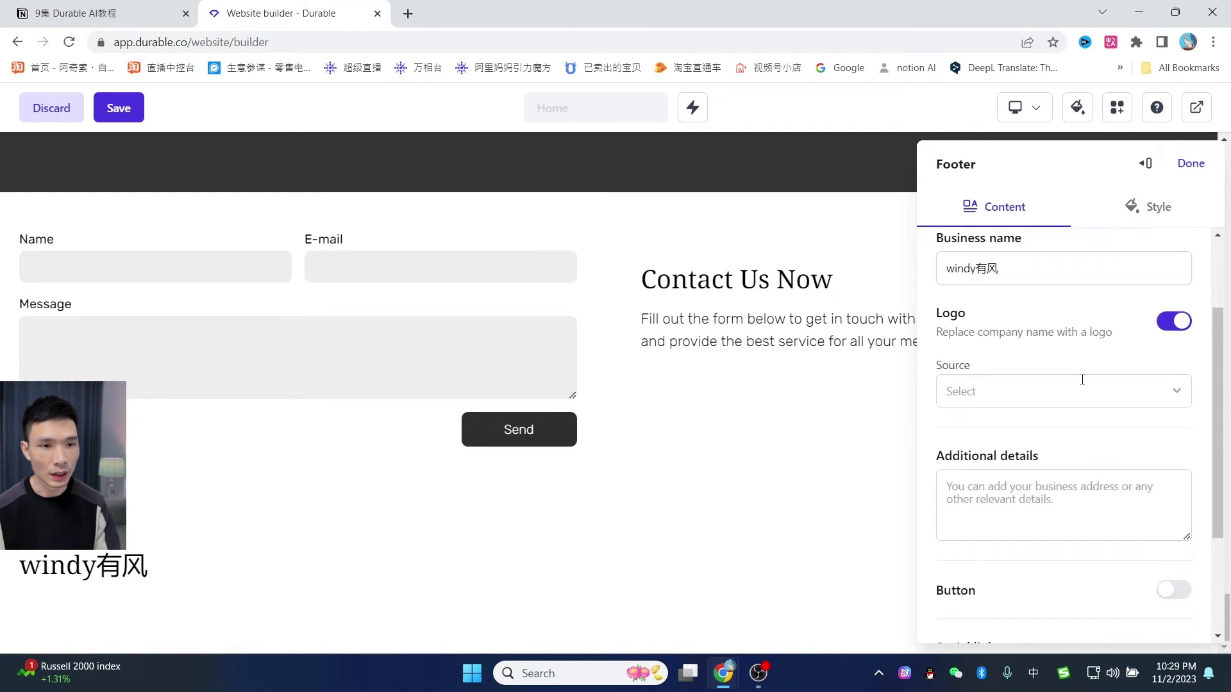
{"action": "left_click", "coordinate": [1081, 401]}
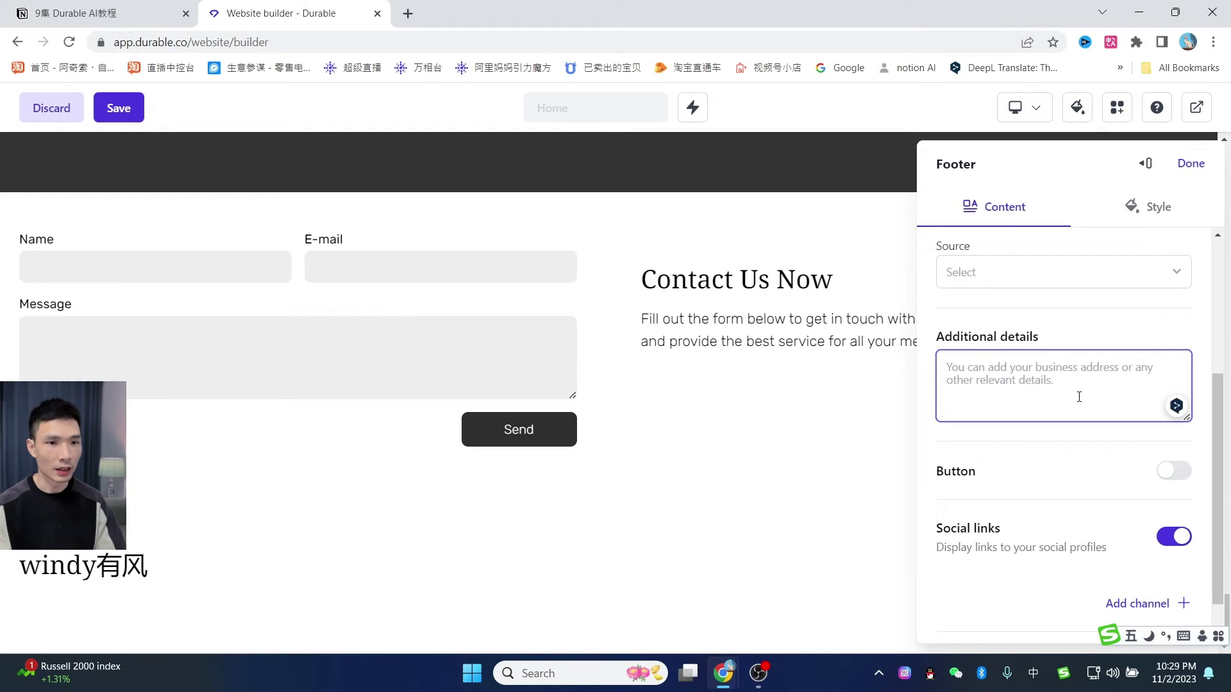
{"action": "type", "text": "你是有风"}
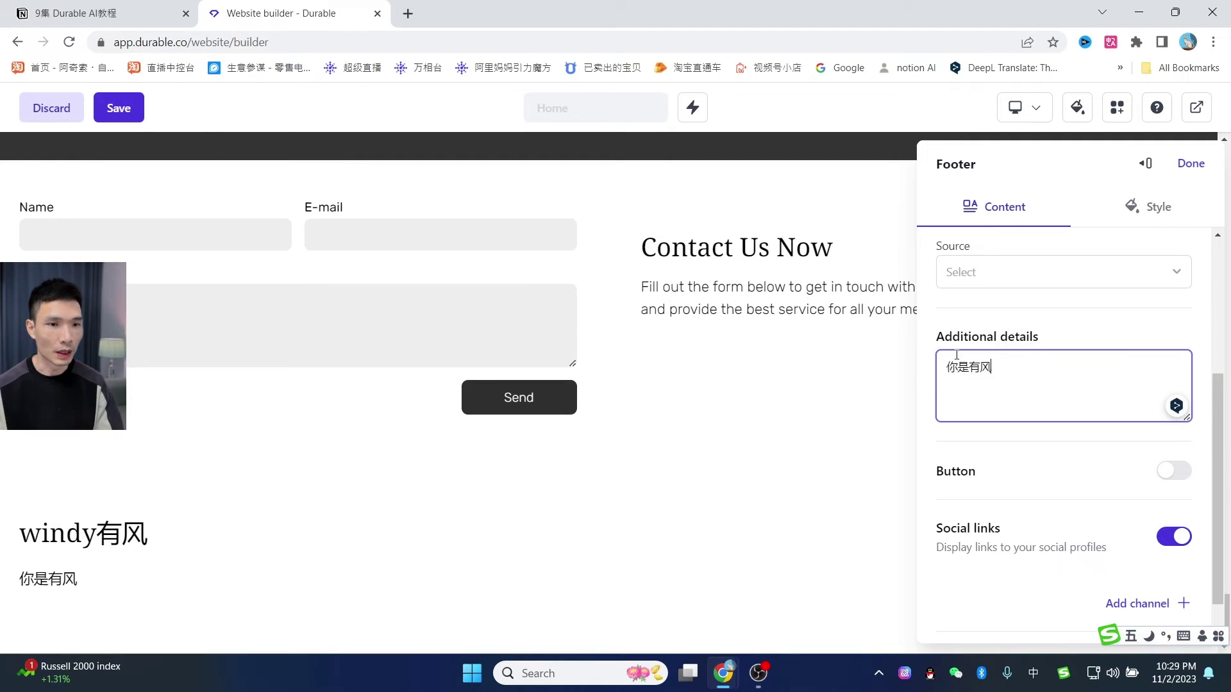
{"action": "left_click_drag", "start_coordinate": [958, 367], "coordinate": [923, 356]}
{"action": "type", "text": "我"}
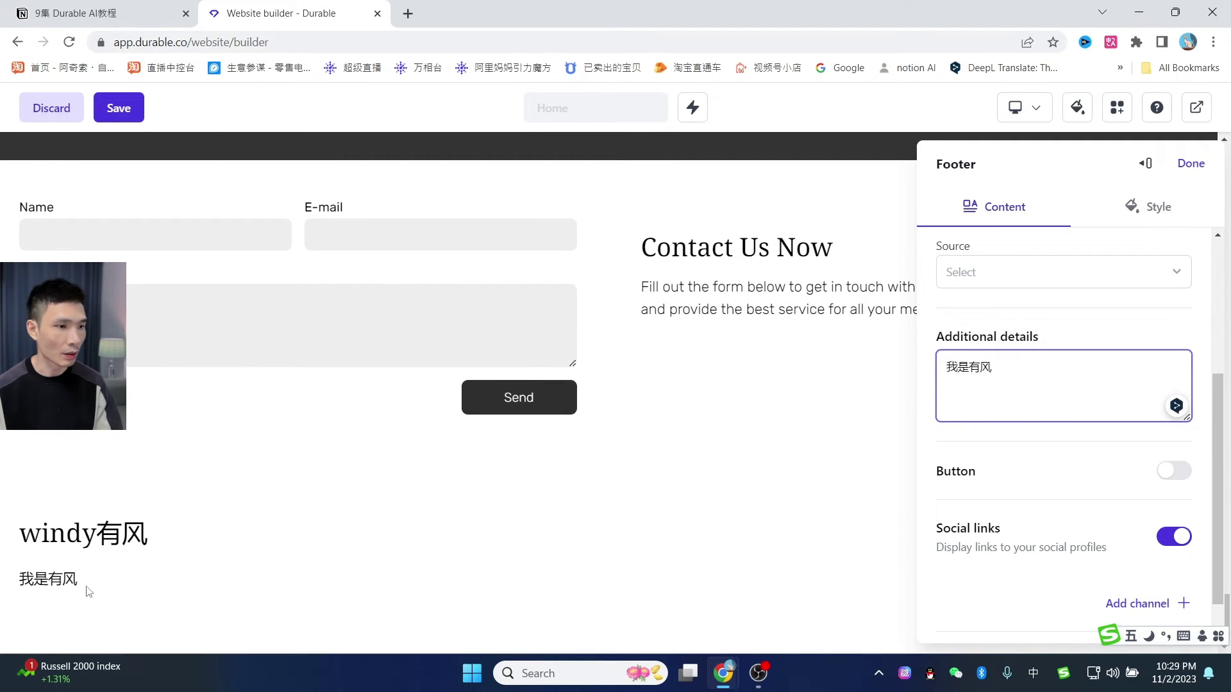
Turn on the footer's button, move the settings panel to the other side, and set the button's link type to External
{"action": "scroll", "coordinate": [1116, 477], "scroll_direction": "down", "scroll_amount": 1}
{"action": "left_click", "coordinate": [1173, 426]}
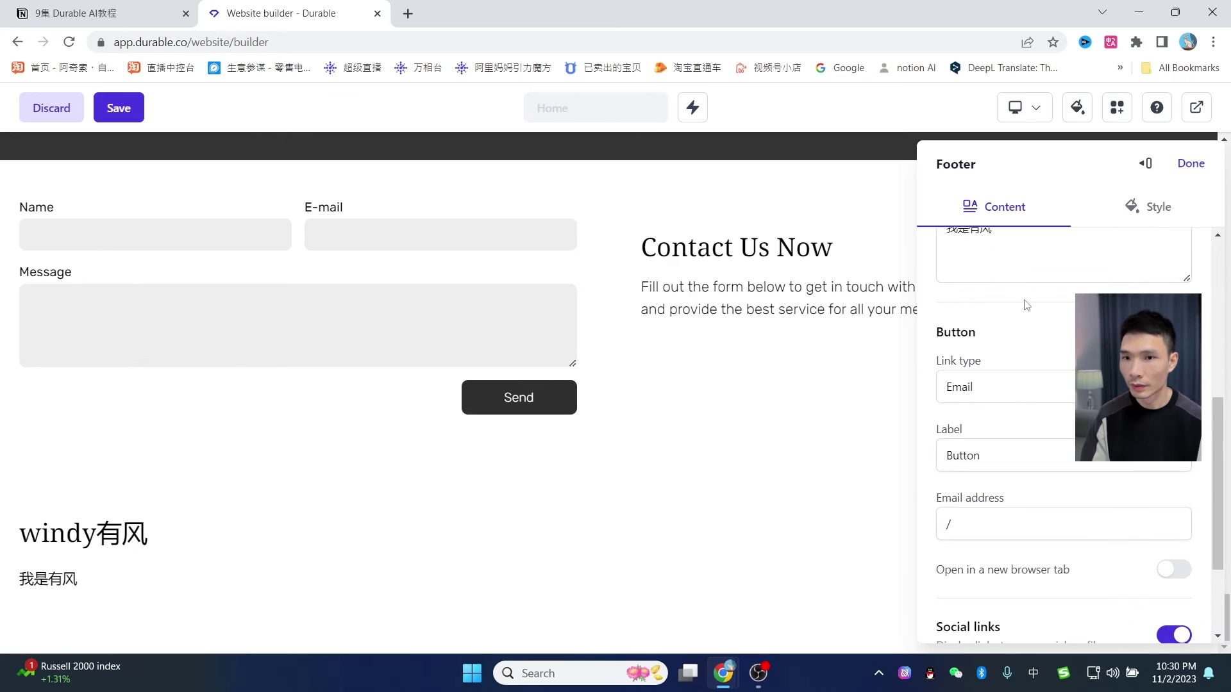
{"action": "left_click", "coordinate": [1147, 165]}
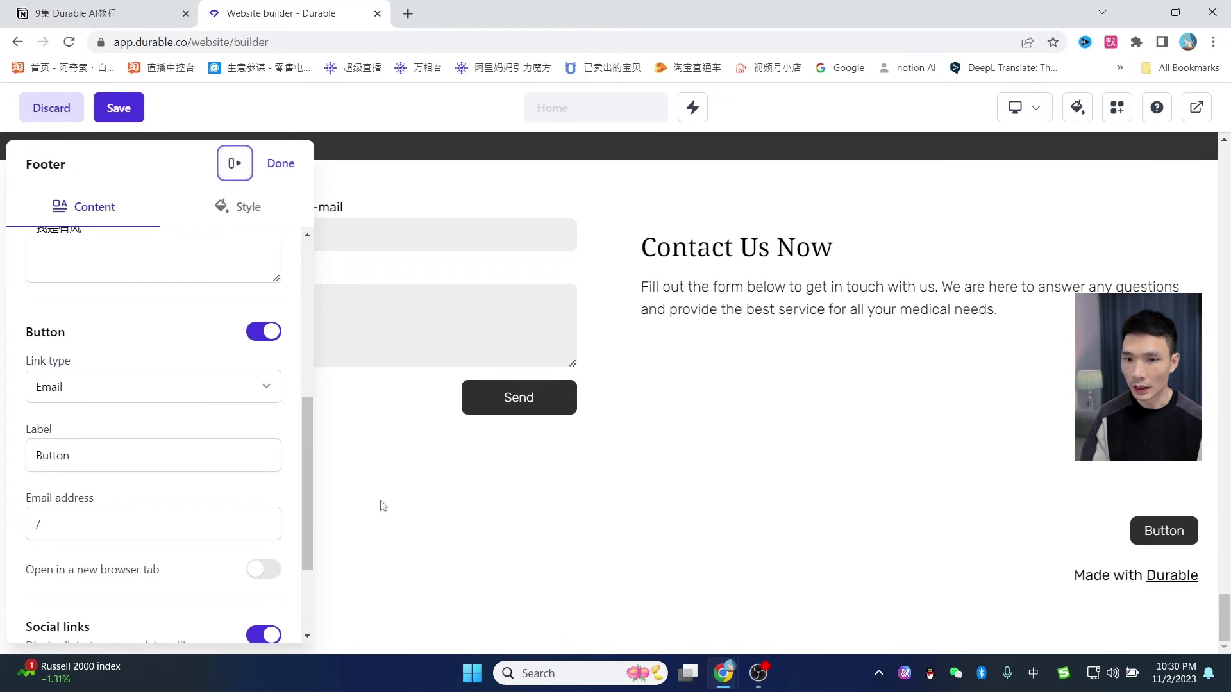
{"action": "left_click", "coordinate": [200, 397]}
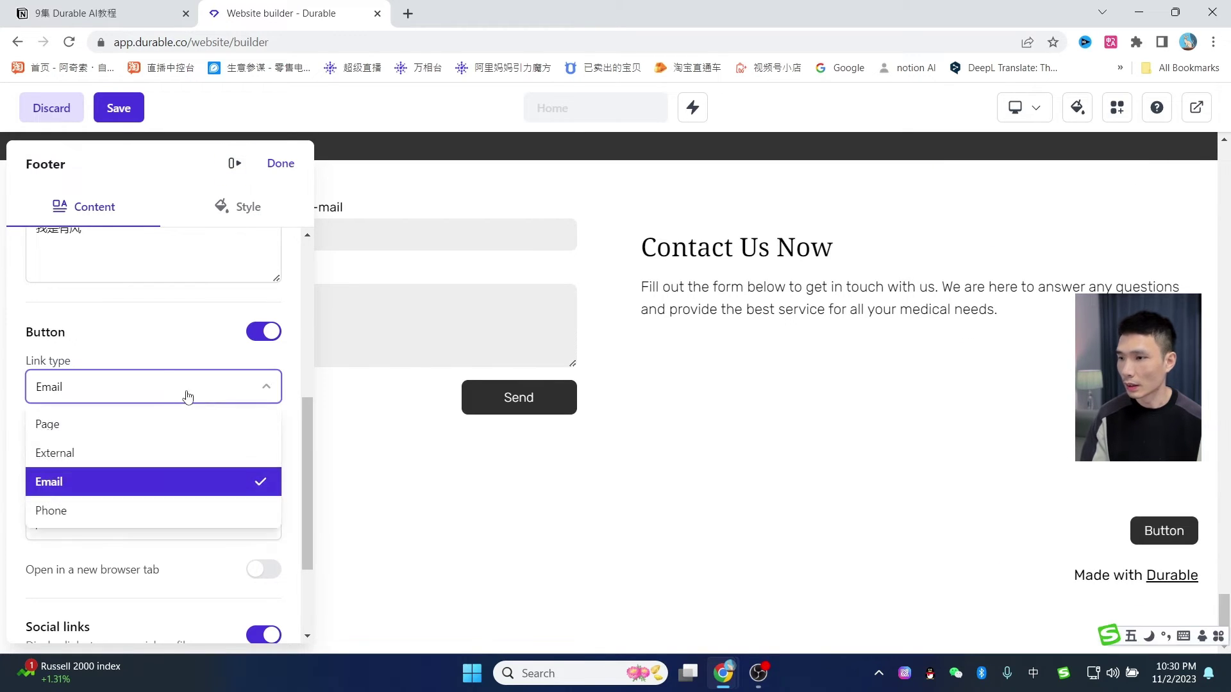
{"action": "left_click", "coordinate": [62, 453]}
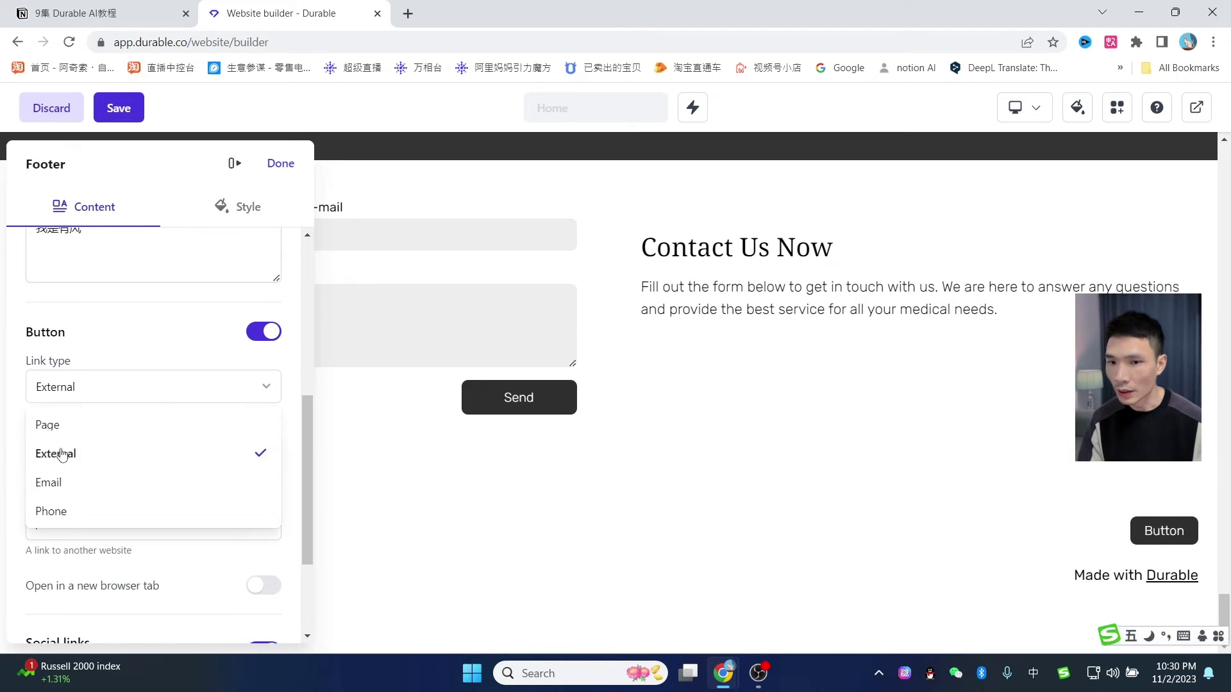
Label the footer button 新款 and finish editing the footer
{"action": "left_click_drag", "start_coordinate": [106, 464], "coordinate": [2, 455]}
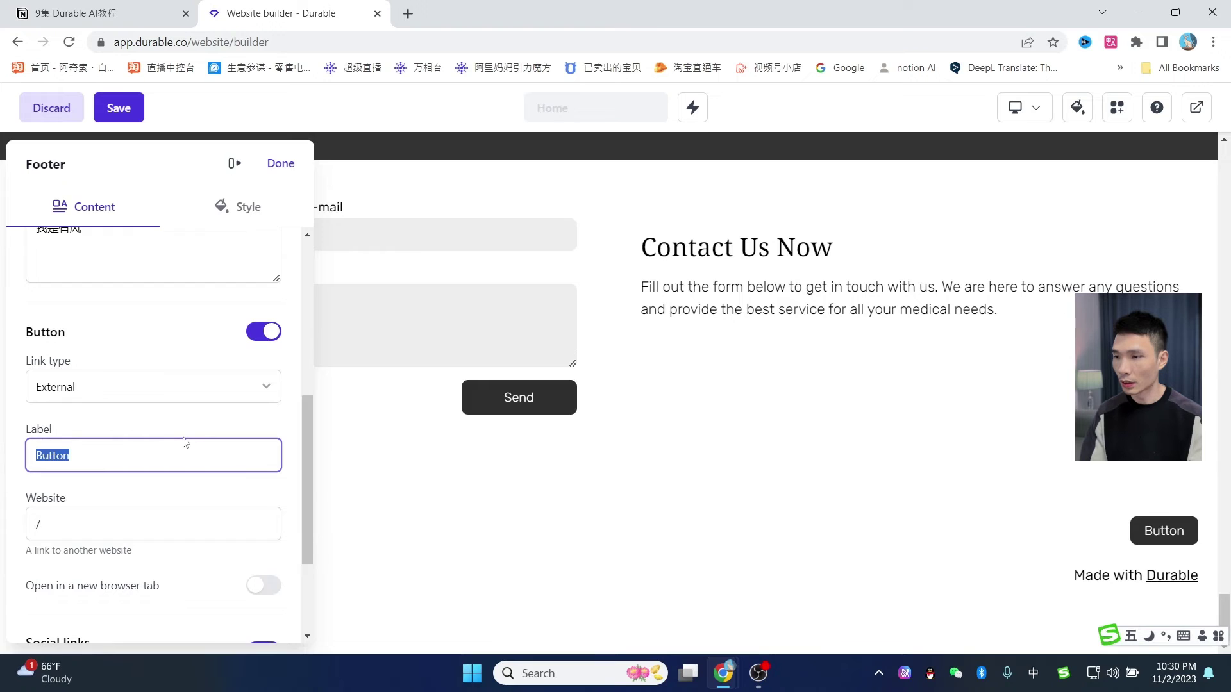
{"action": "type", "text": "新款"}
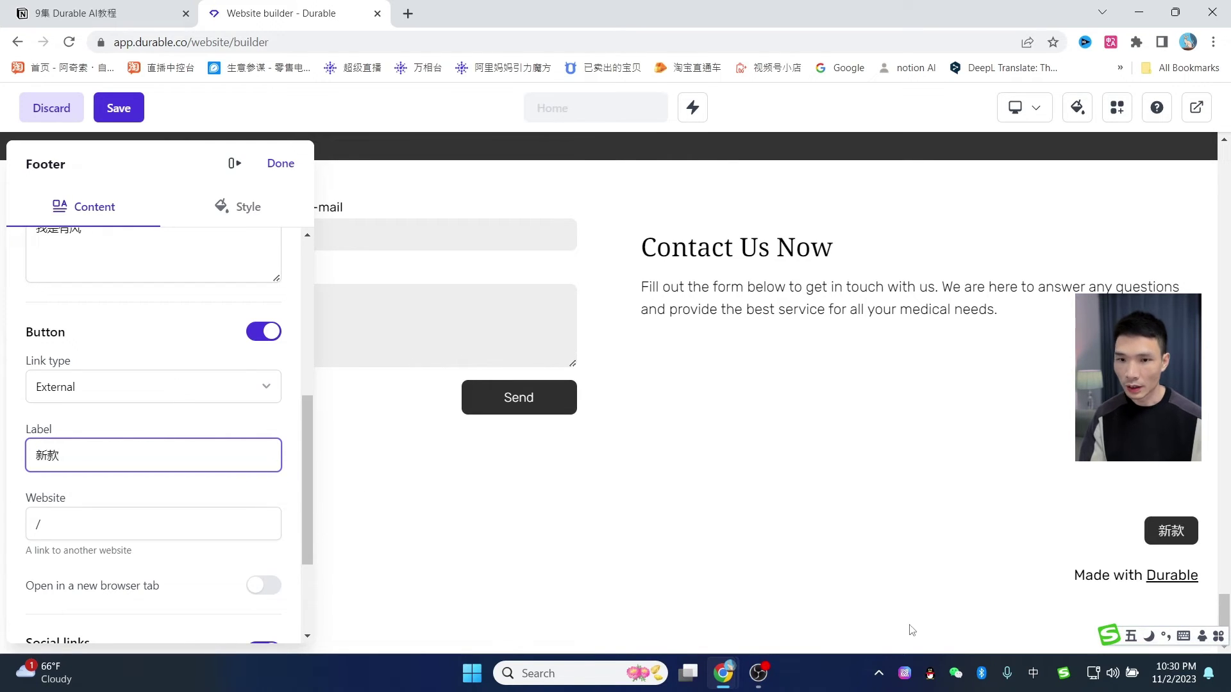
{"action": "left_click", "coordinate": [58, 531]}
{"action": "scroll", "coordinate": [170, 497], "scroll_direction": "up", "scroll_amount": 10}
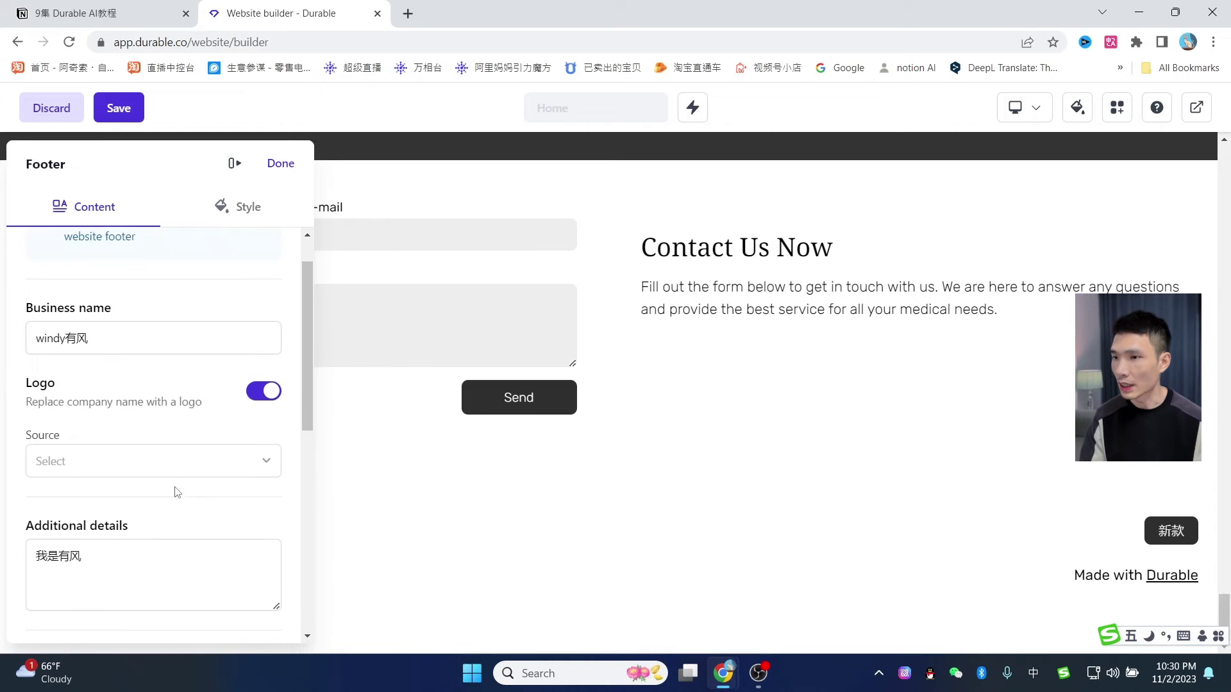
{"action": "left_click", "coordinate": [280, 164]}
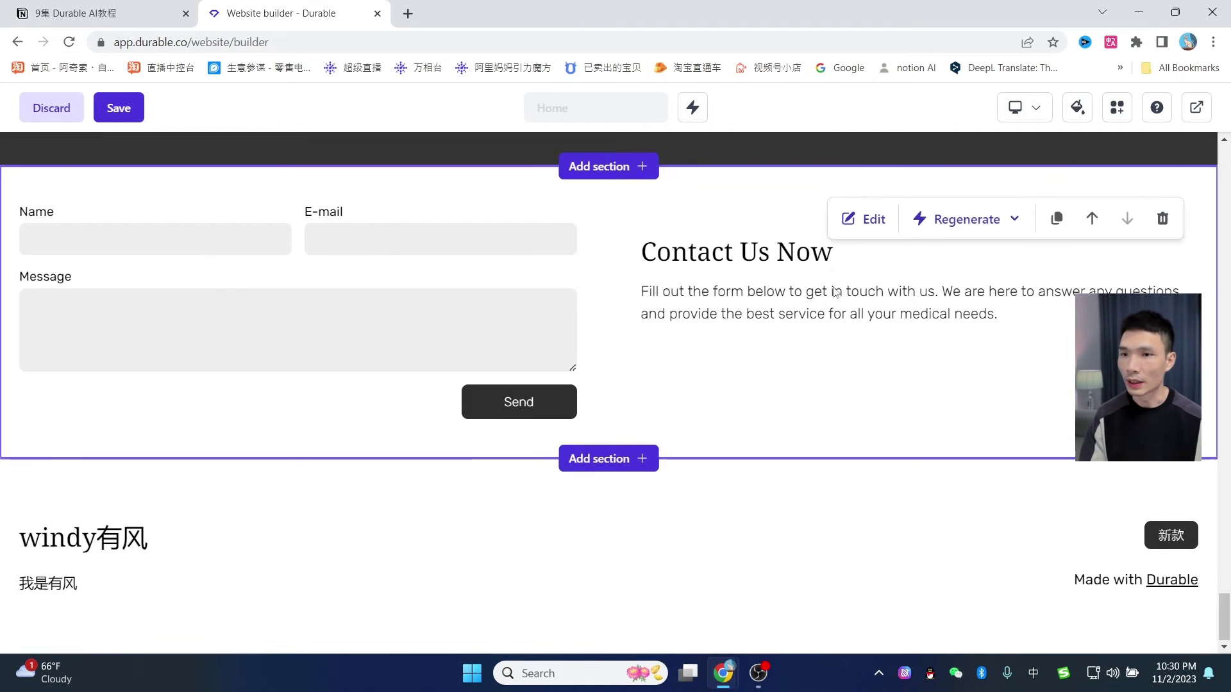
Add a second button labelled 新款 to the page header, next to 预约
{"action": "left_click_drag", "start_coordinate": [1223, 618], "coordinate": [1228, 167]}
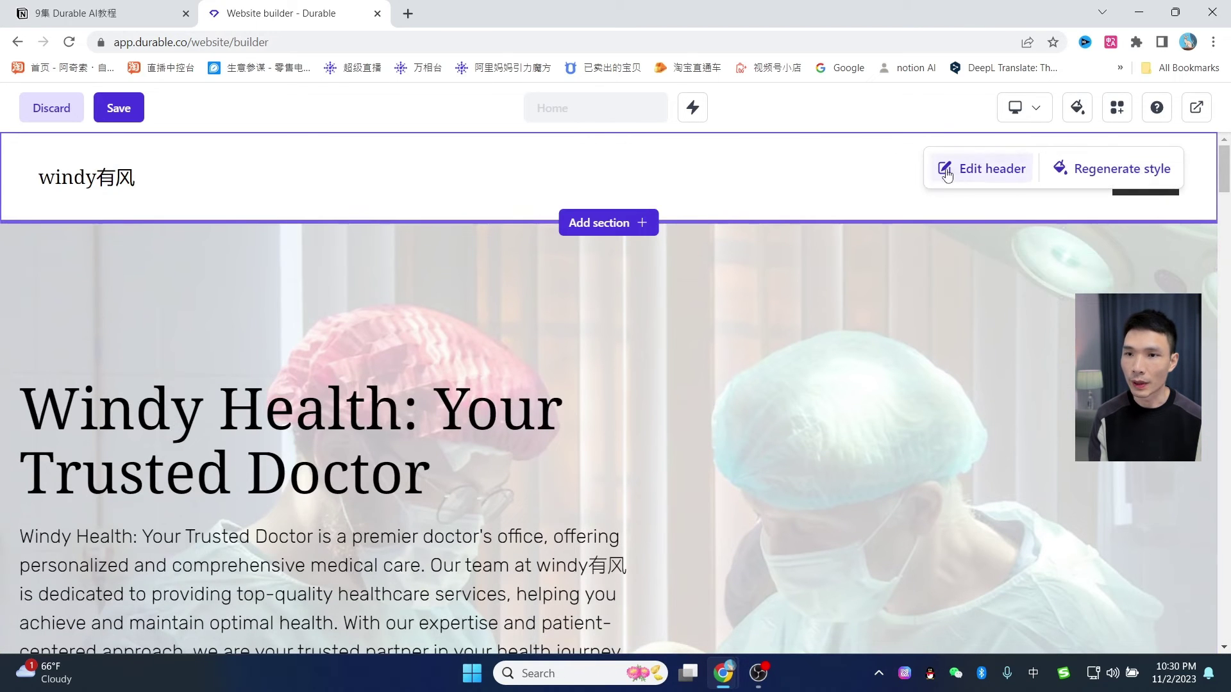
{"action": "left_click", "coordinate": [948, 168]}
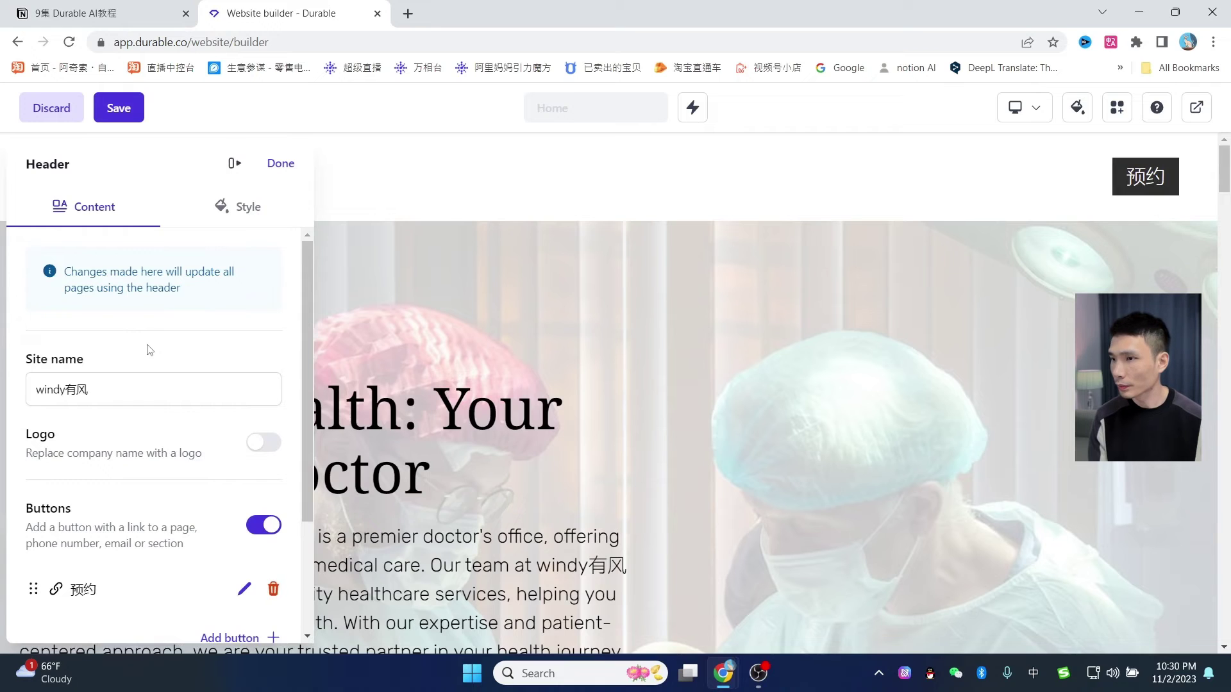
{"action": "scroll", "coordinate": [149, 350], "scroll_direction": "down", "scroll_amount": 3}
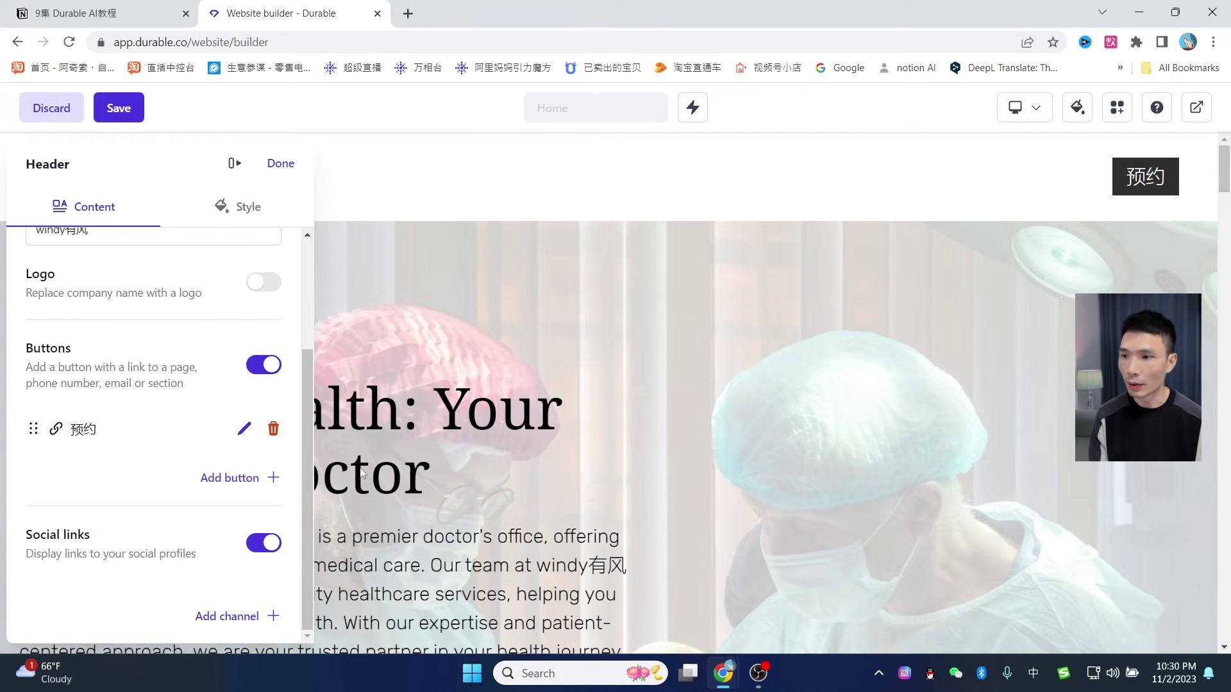
{"action": "left_click", "coordinate": [232, 479]}
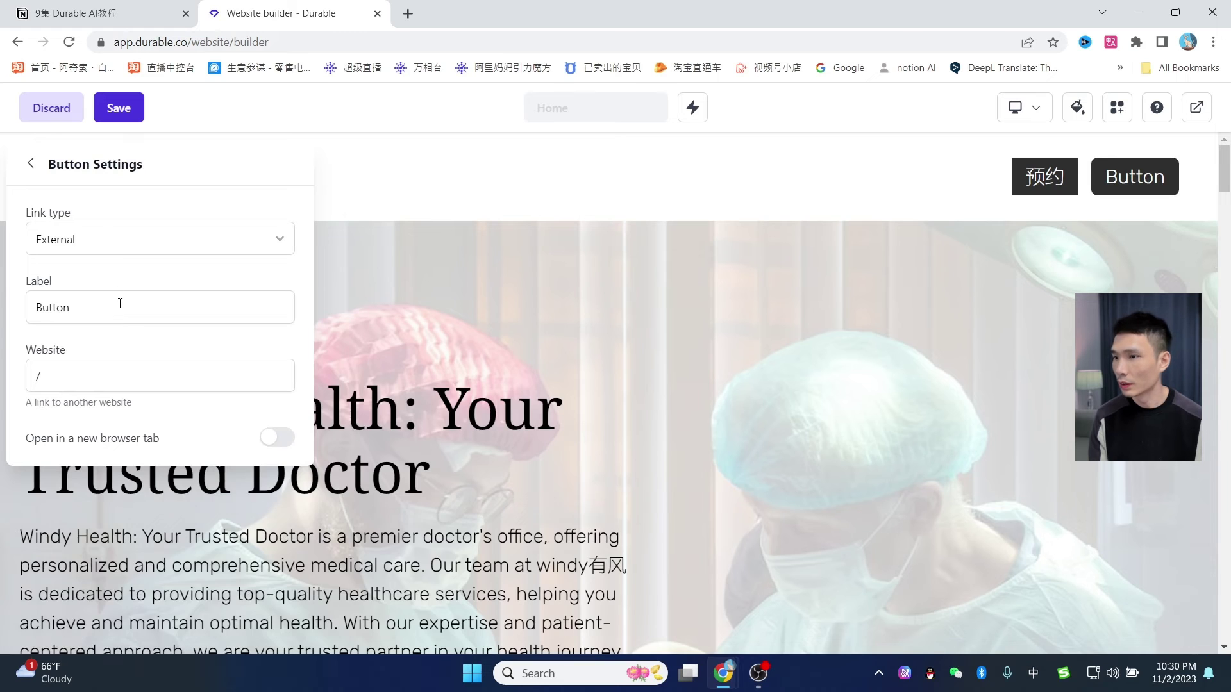
{"action": "left_click_drag", "start_coordinate": [89, 312], "coordinate": [26, 313]}
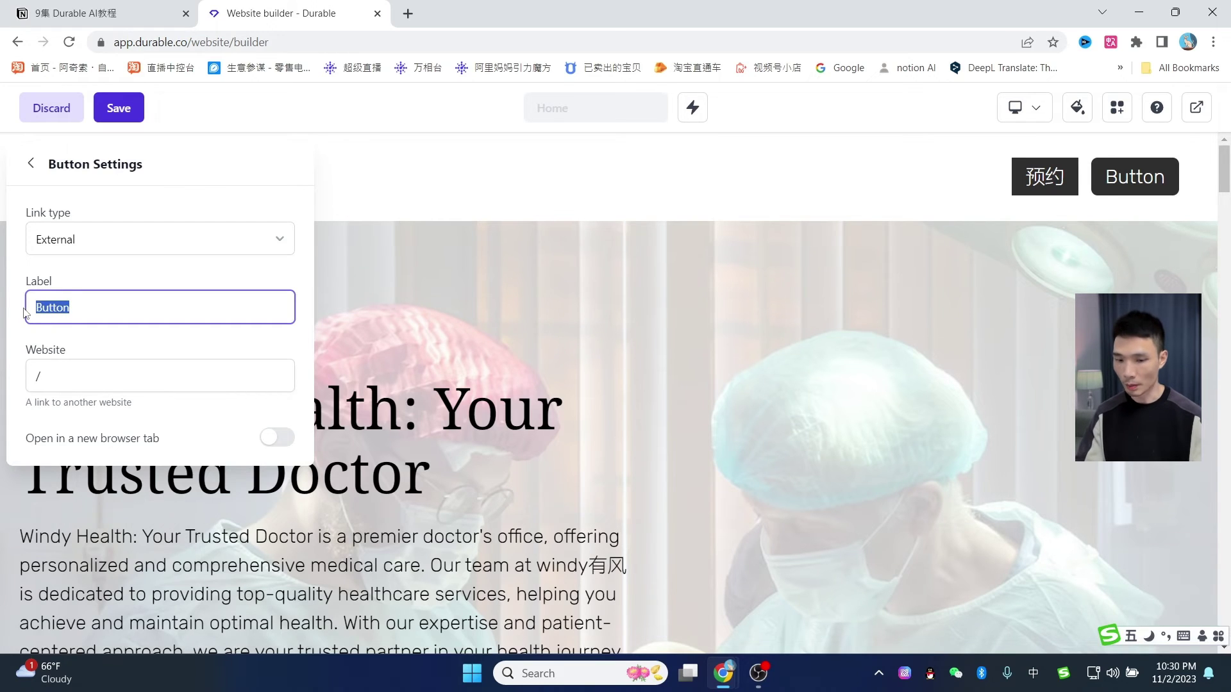
{"action": "type", "text": "新款"}
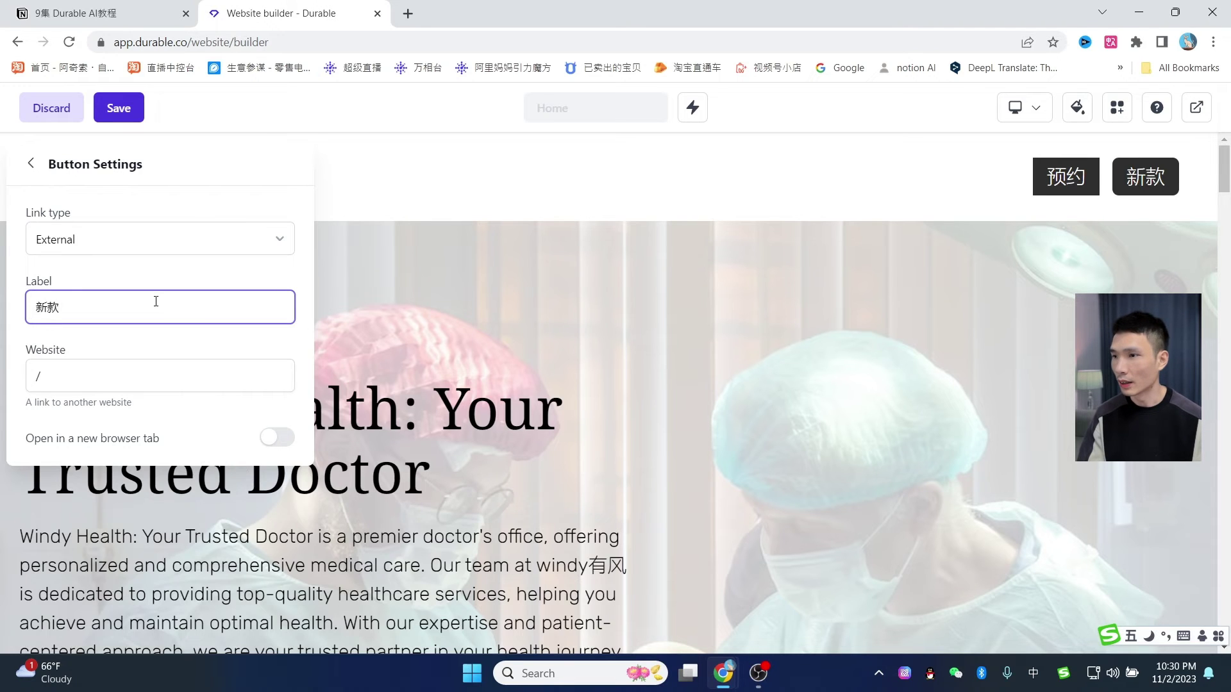
{"action": "left_click", "coordinate": [31, 164]}
Add a YouTube social link with the address ending 122 to the header, save it and finish editing the header
{"action": "scroll", "coordinate": [100, 530], "scroll_direction": "down", "scroll_amount": 3}
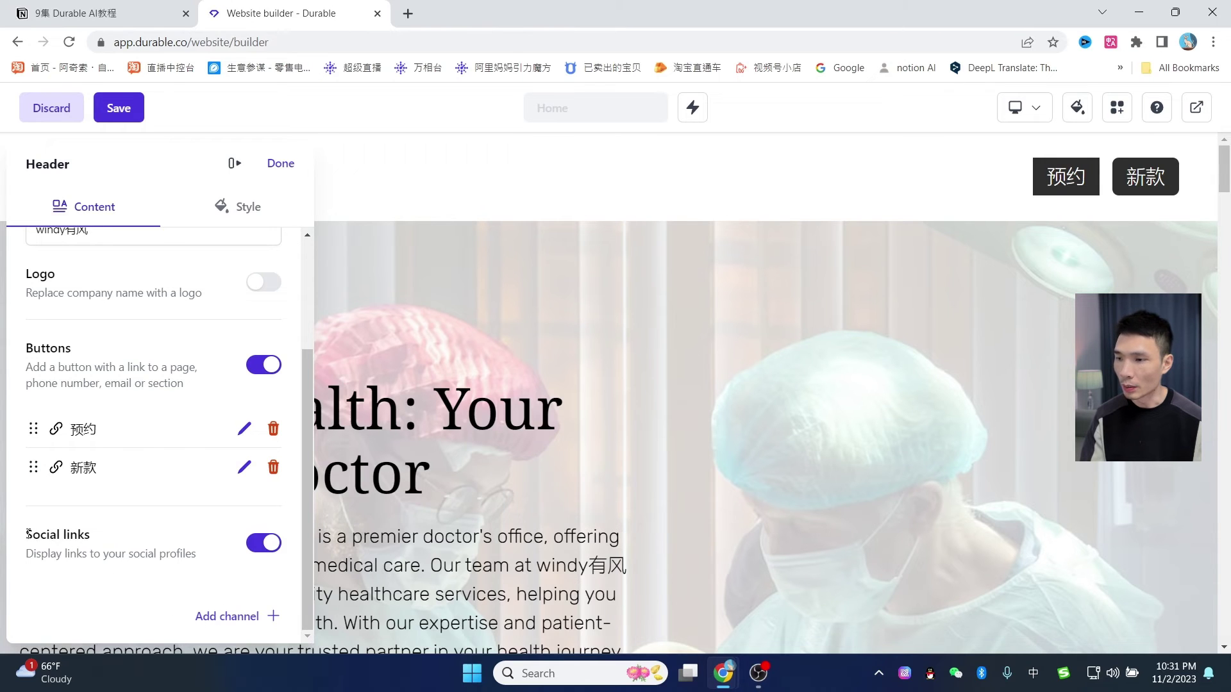
{"action": "left_click_drag", "start_coordinate": [28, 533], "coordinate": [104, 539]}
{"action": "left_click", "coordinate": [156, 522]}
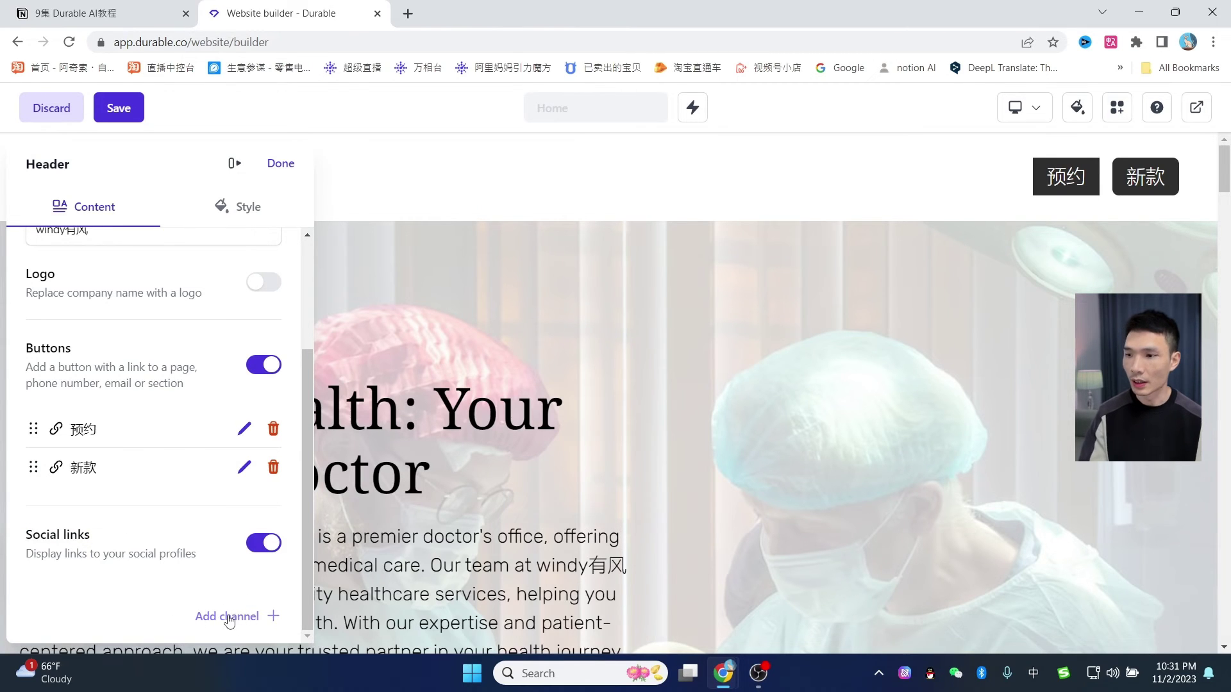
{"action": "left_click", "coordinate": [228, 616]}
{"action": "left_click", "coordinate": [569, 356]}
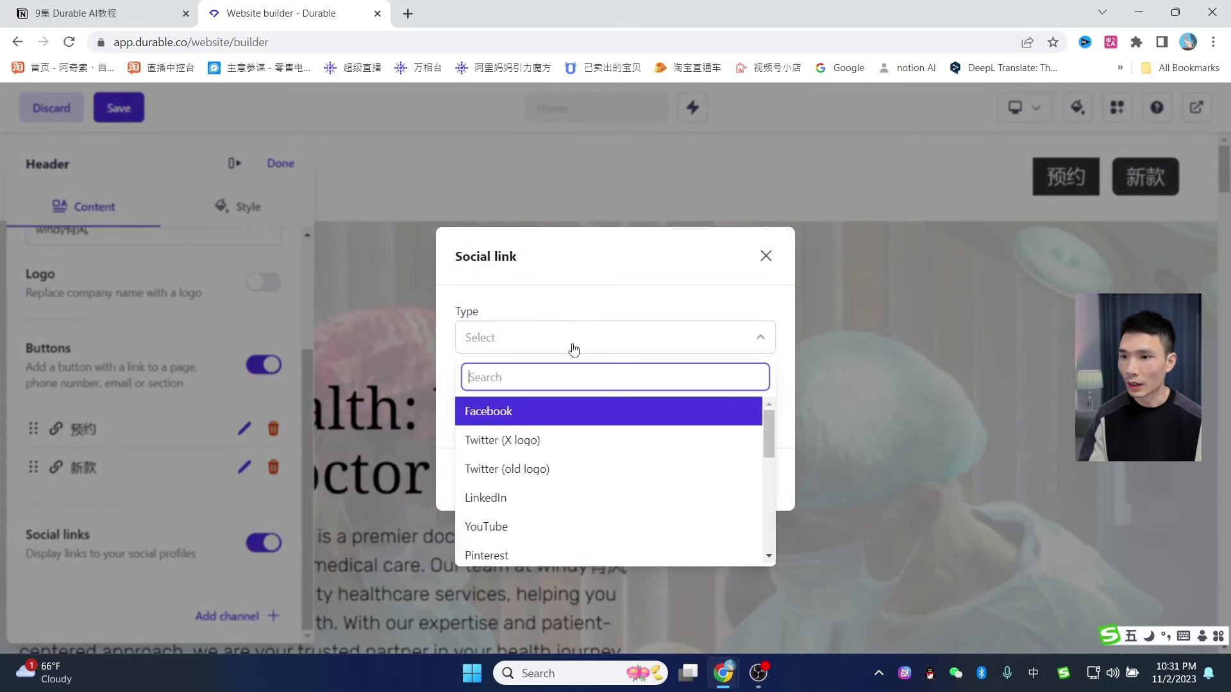
{"action": "scroll", "coordinate": [571, 446], "scroll_direction": "down", "scroll_amount": 1}
{"action": "left_click", "coordinate": [527, 448]}
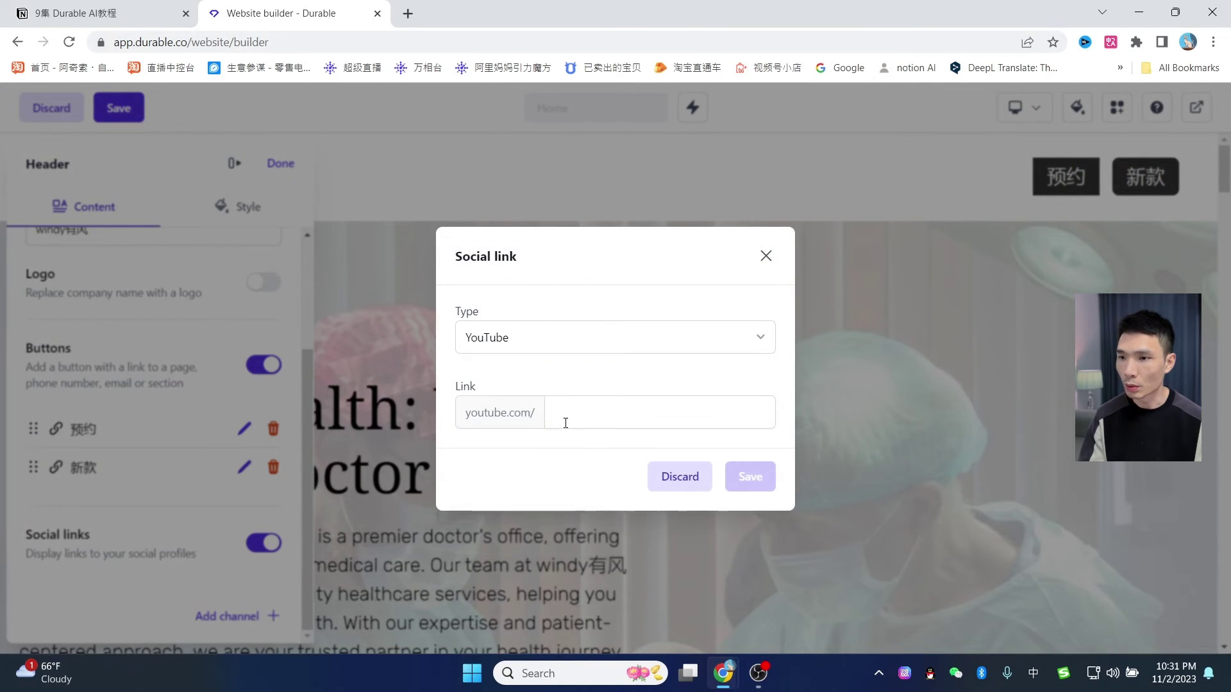
{"action": "left_click", "coordinate": [571, 412]}
{"action": "type", "text": "122"}
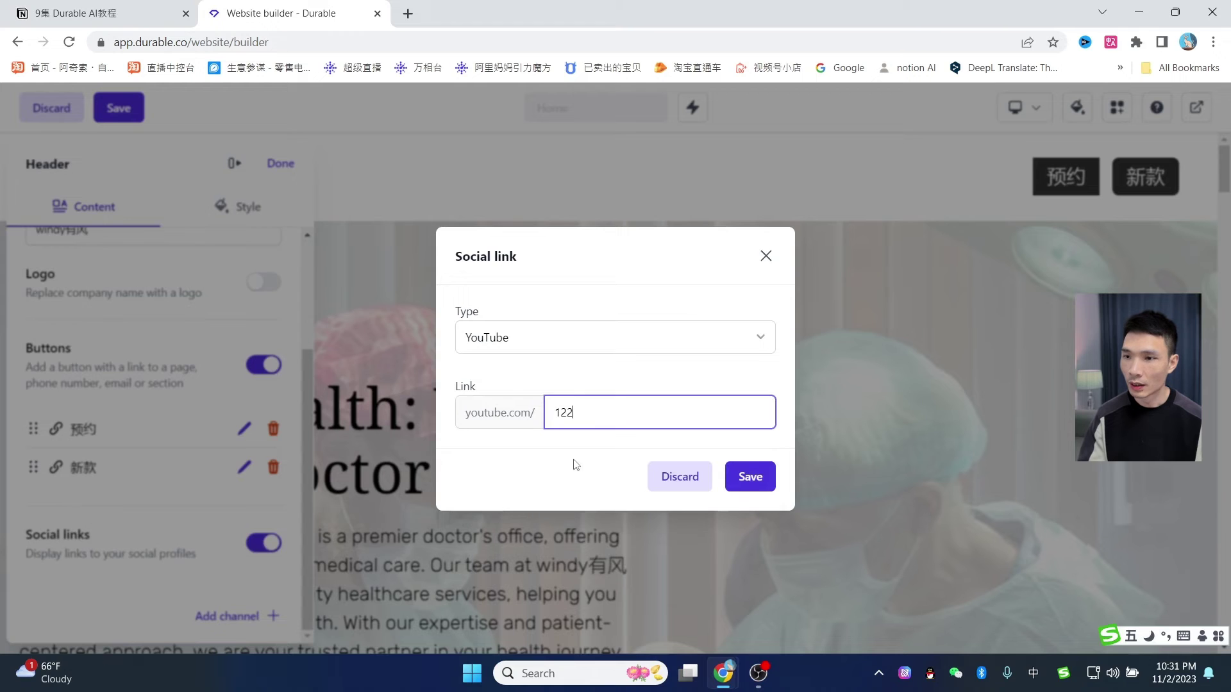
{"action": "left_click", "coordinate": [562, 443]}
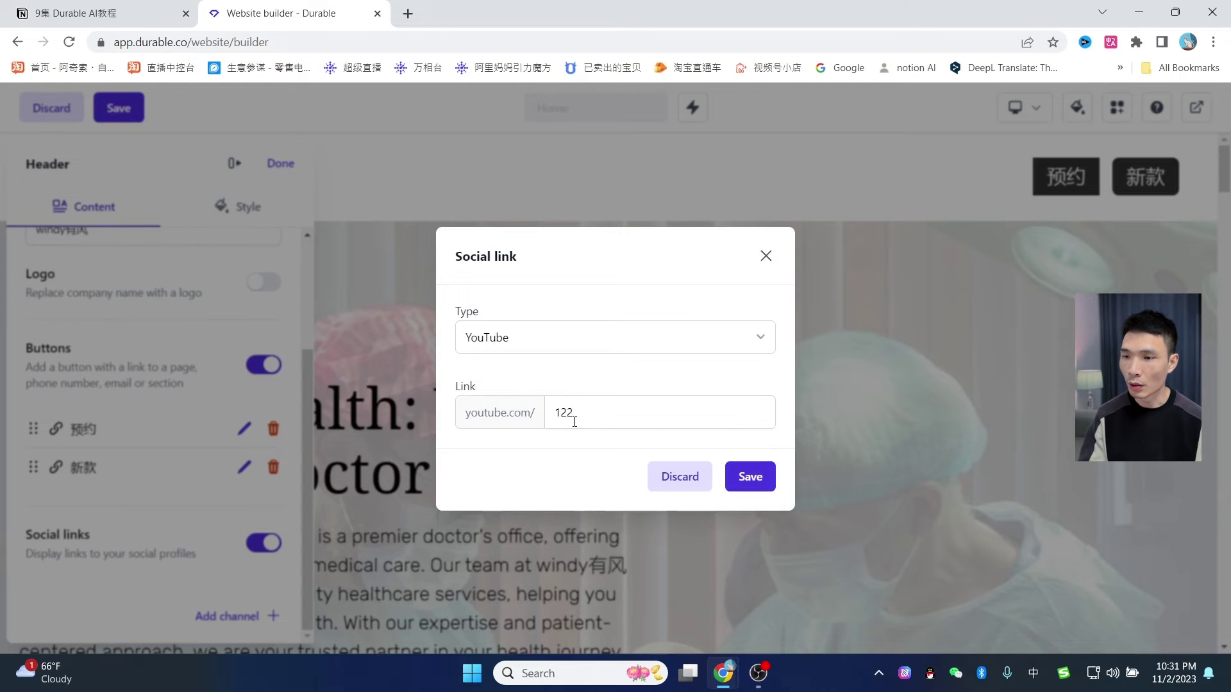
{"action": "left_click", "coordinate": [754, 477]}
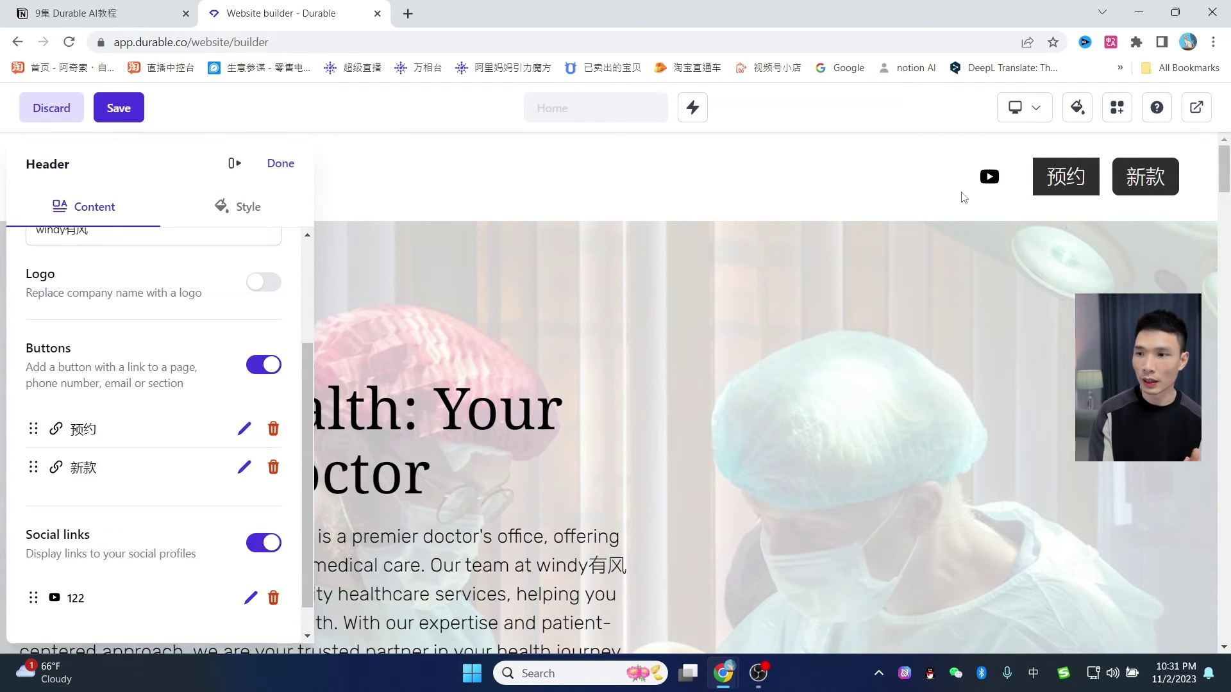
{"action": "left_click", "coordinate": [279, 167]}
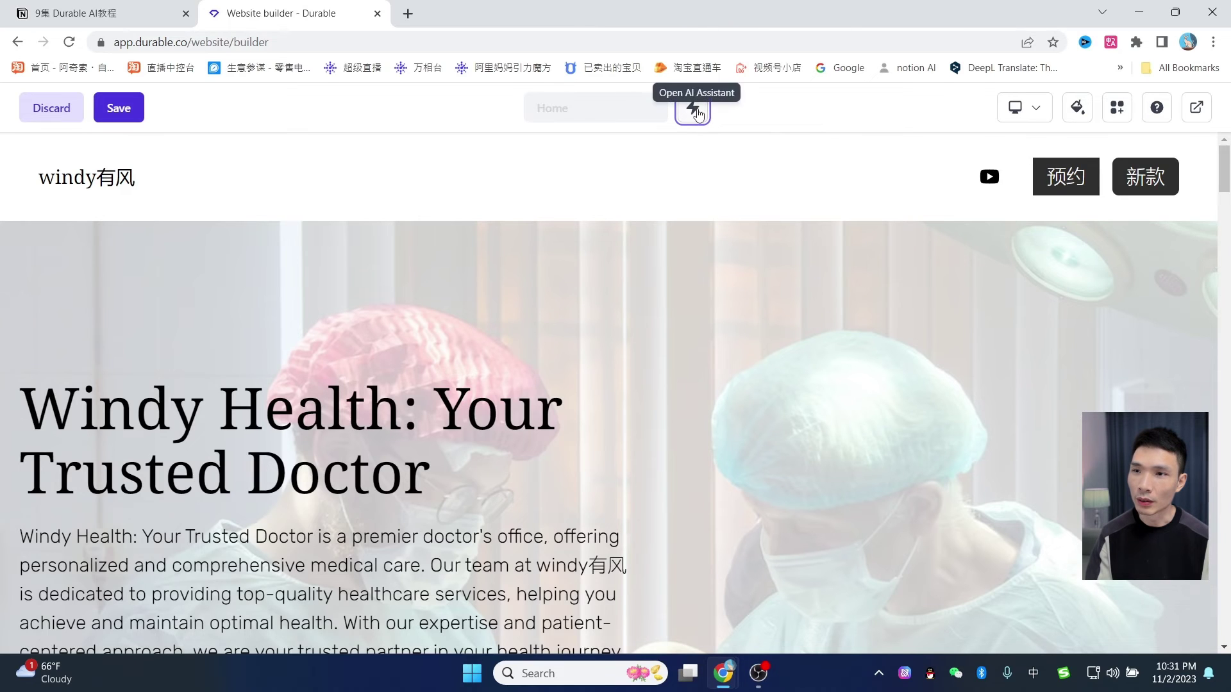
Use the AI assistant to create a blog post from scratch, saving the unsaved website changes first
{"action": "left_click", "coordinate": [691, 113]}
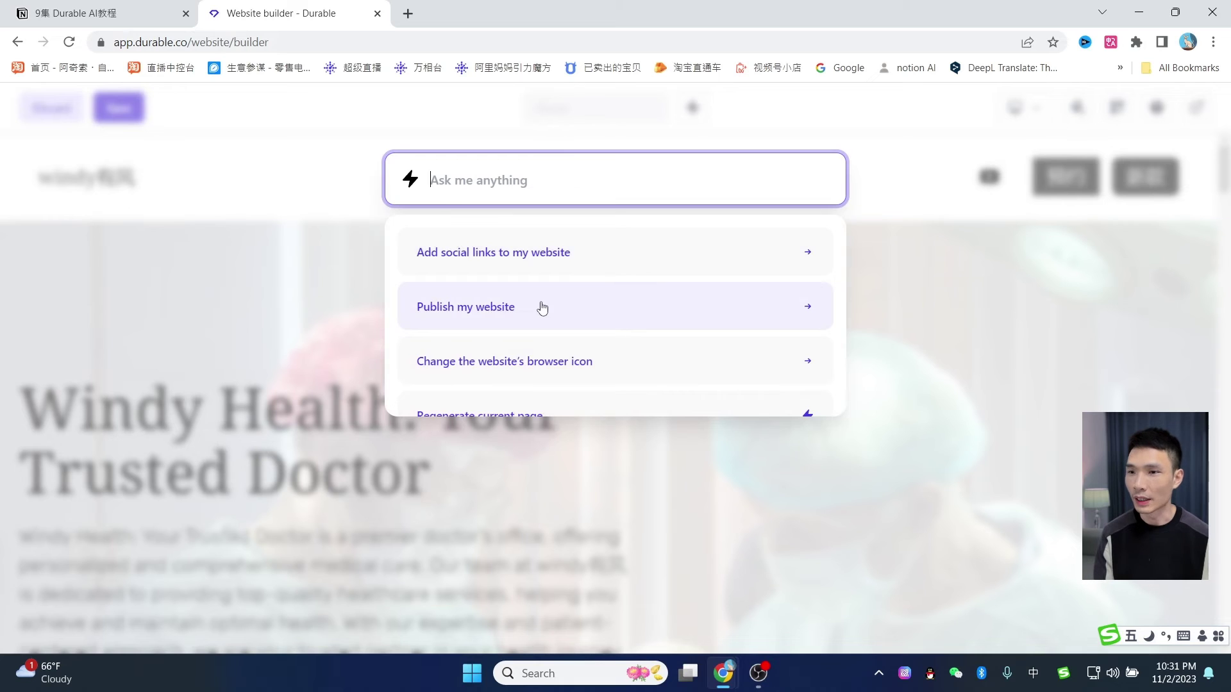
{"action": "scroll", "coordinate": [542, 308], "scroll_direction": "down", "scroll_amount": 1}
{"action": "scroll", "coordinate": [591, 327], "scroll_direction": "down", "scroll_amount": 2}
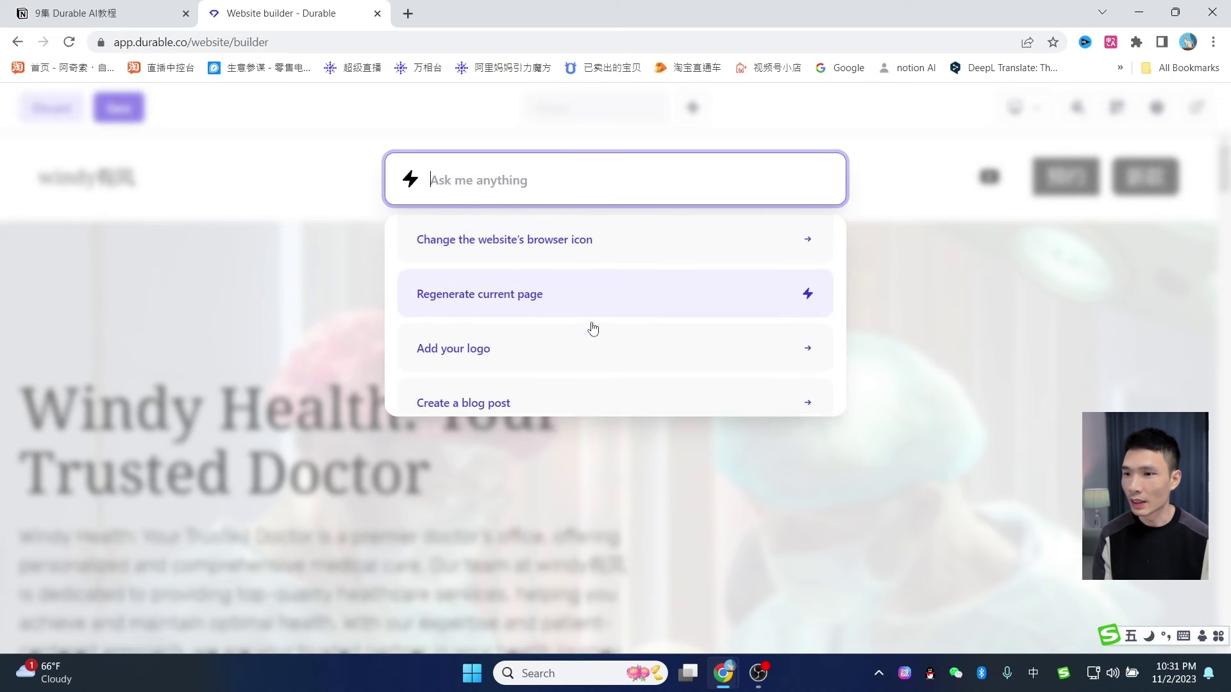
{"action": "scroll", "coordinate": [569, 307], "scroll_direction": "down", "scroll_amount": 2}
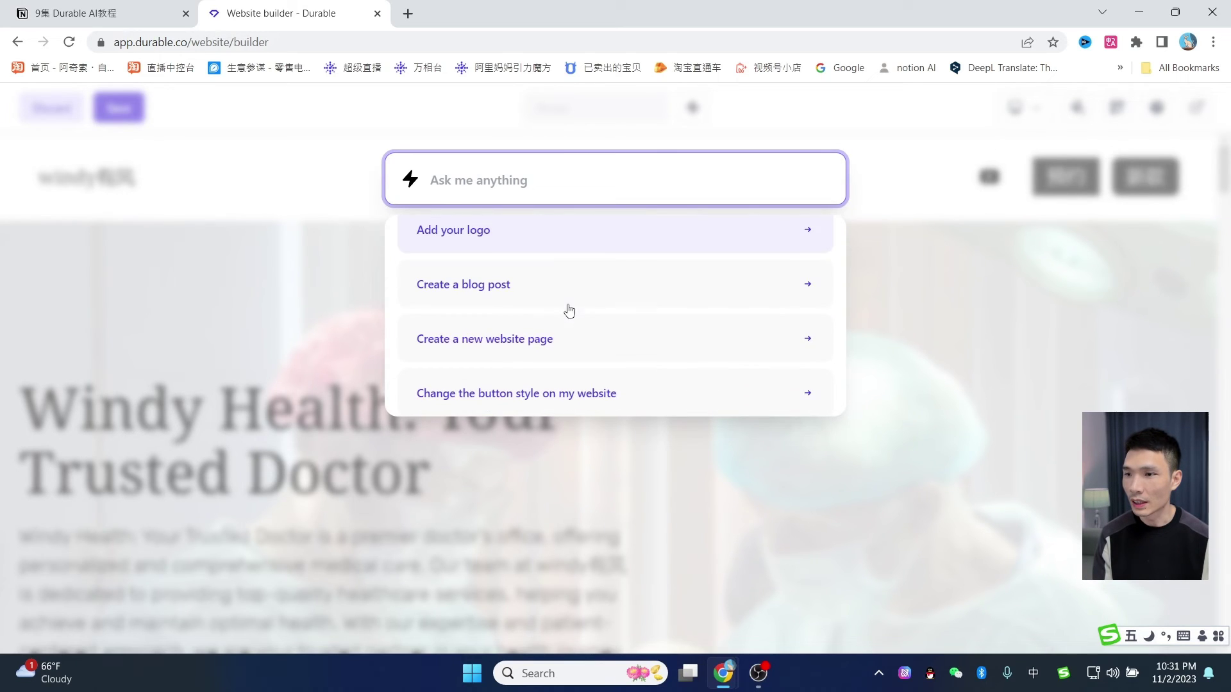
{"action": "left_click", "coordinate": [485, 296]}
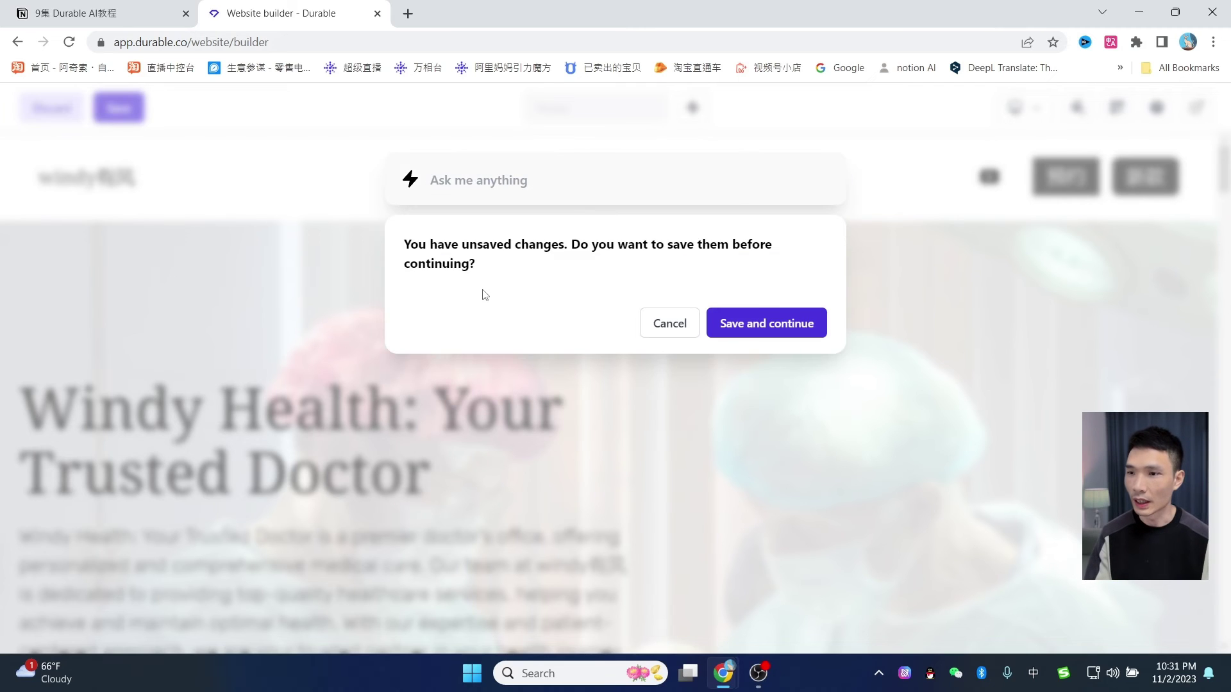
{"action": "left_click", "coordinate": [738, 331]}
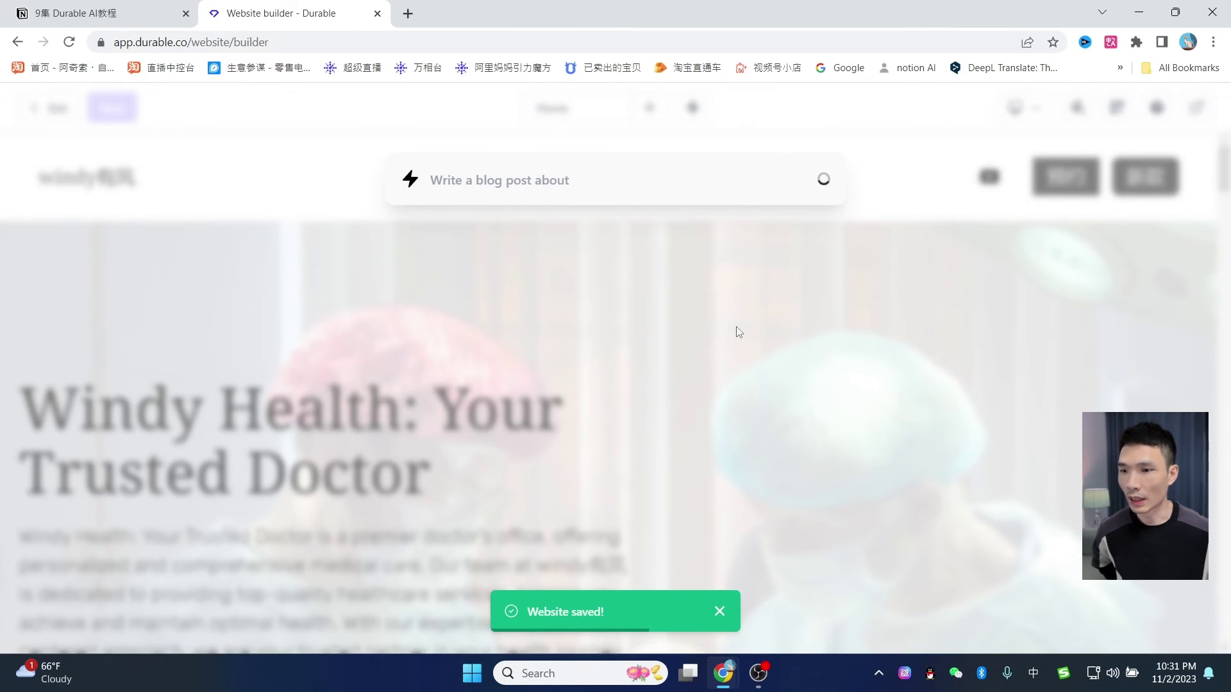
{"action": "left_click", "coordinate": [446, 181]}
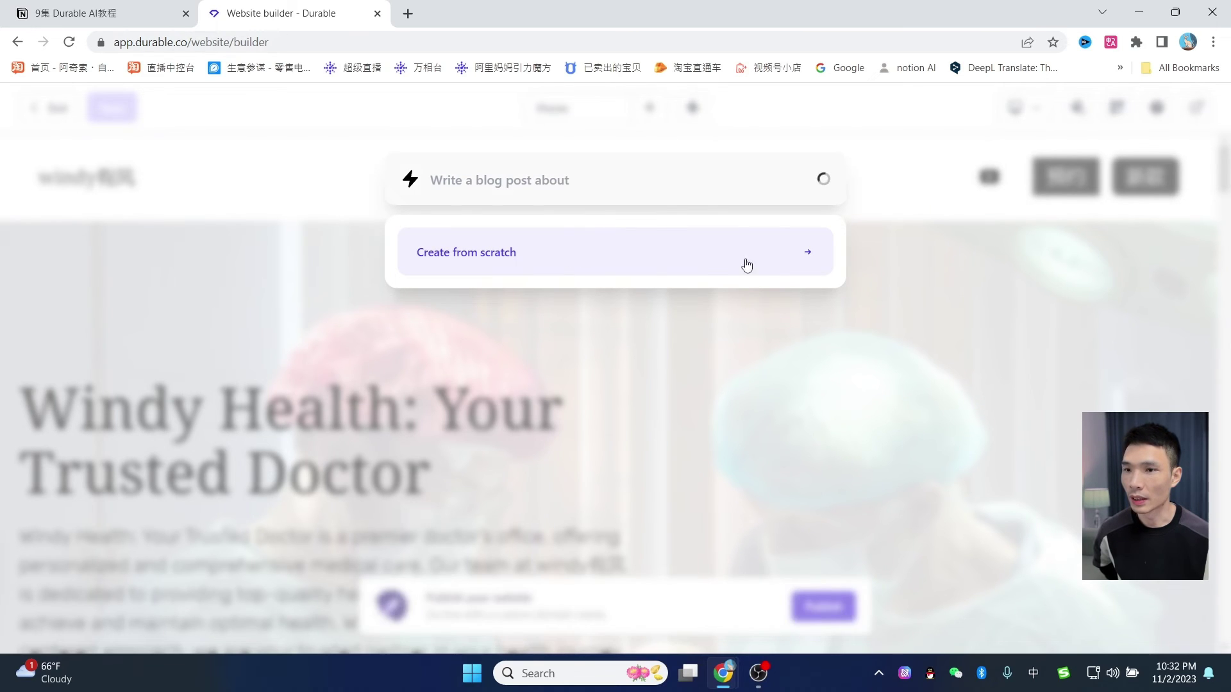
{"action": "left_click", "coordinate": [709, 265]}
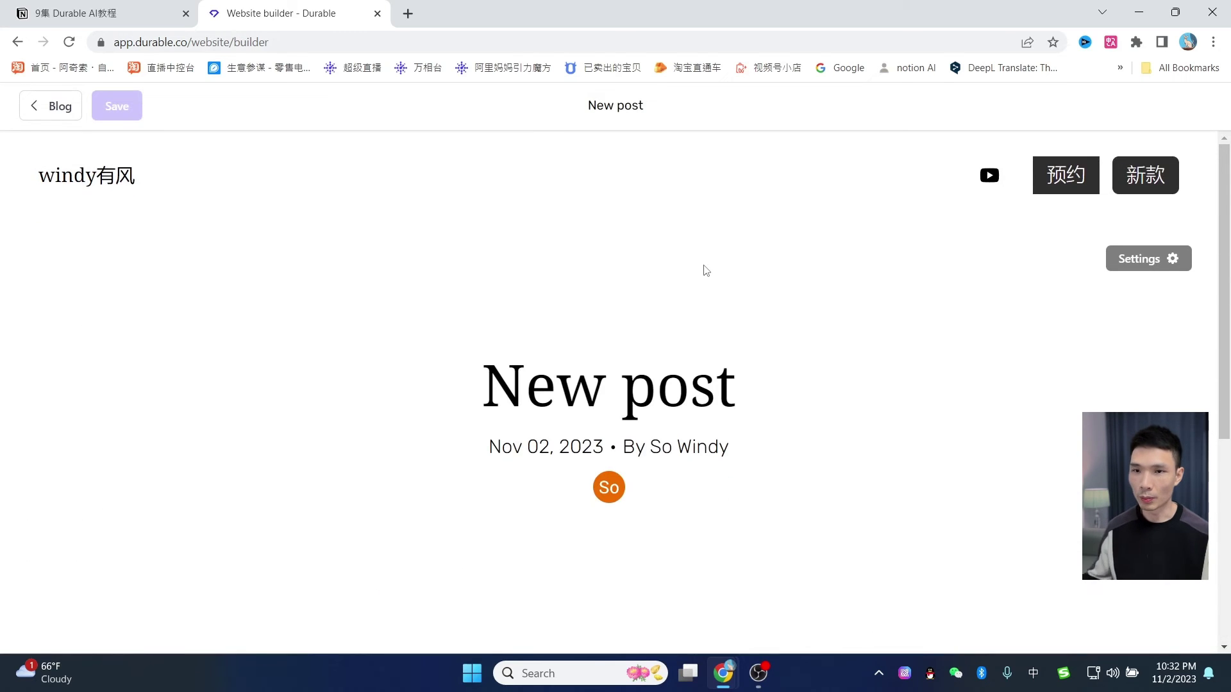
Look over the new post and its title, date and slug settings, then close them and return to the blog page
{"action": "scroll", "coordinate": [706, 269], "scroll_direction": "down", "scroll_amount": 5}
{"action": "scroll", "coordinate": [702, 297], "scroll_direction": "up", "scroll_amount": 5}
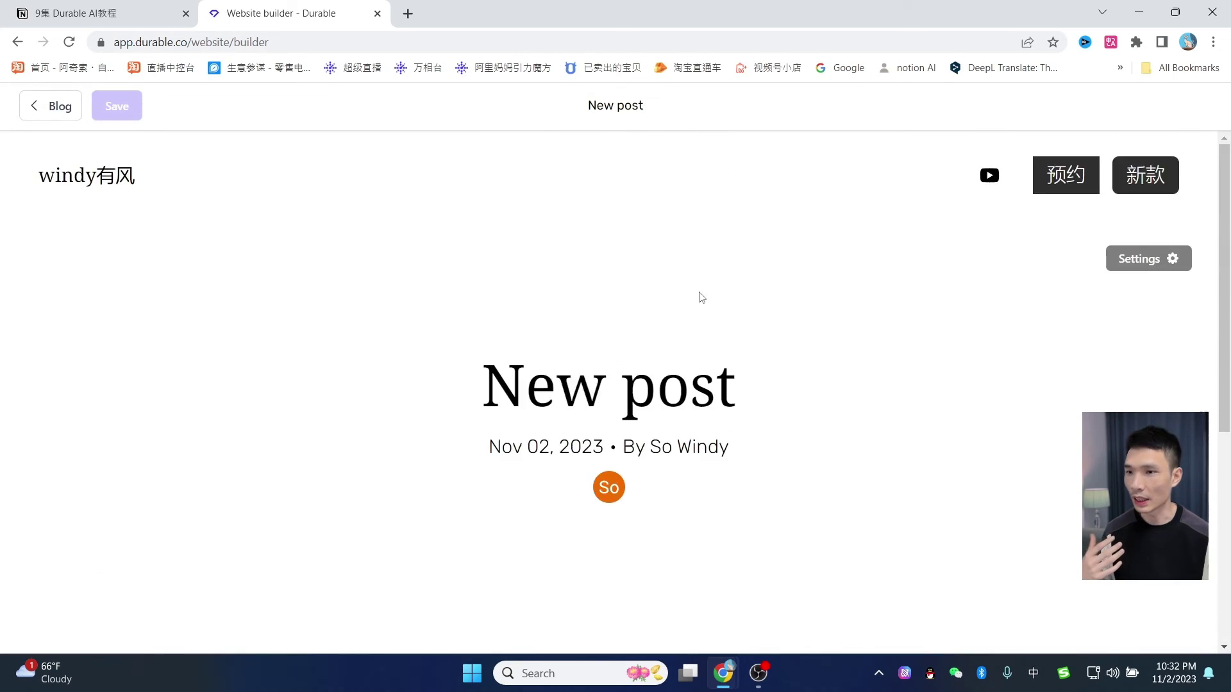
{"action": "left_click", "coordinate": [1146, 272]}
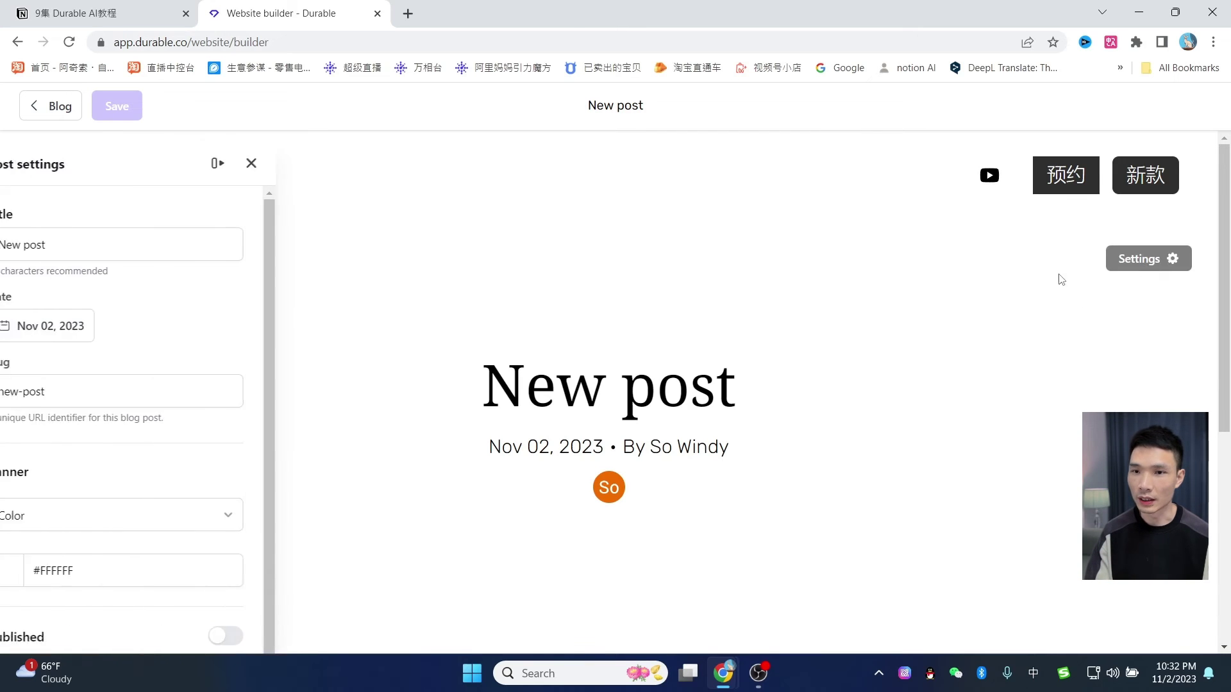
{"action": "left_click", "coordinate": [119, 250]}
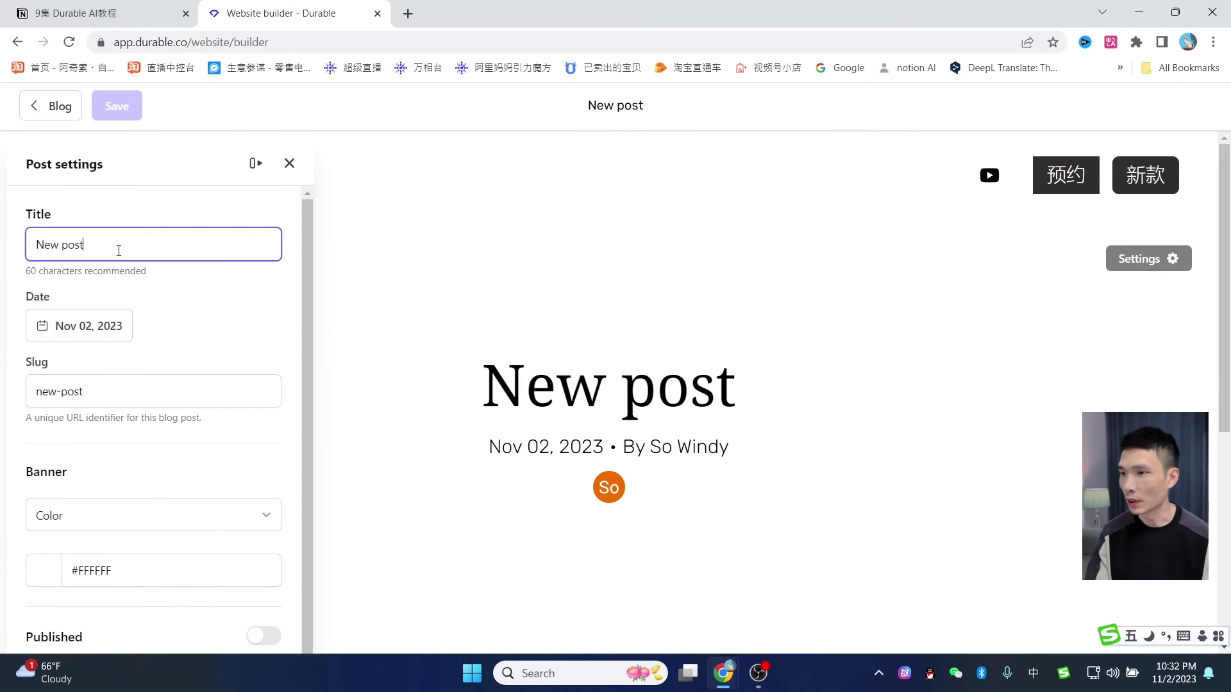
{"action": "left_click", "coordinate": [128, 402]}
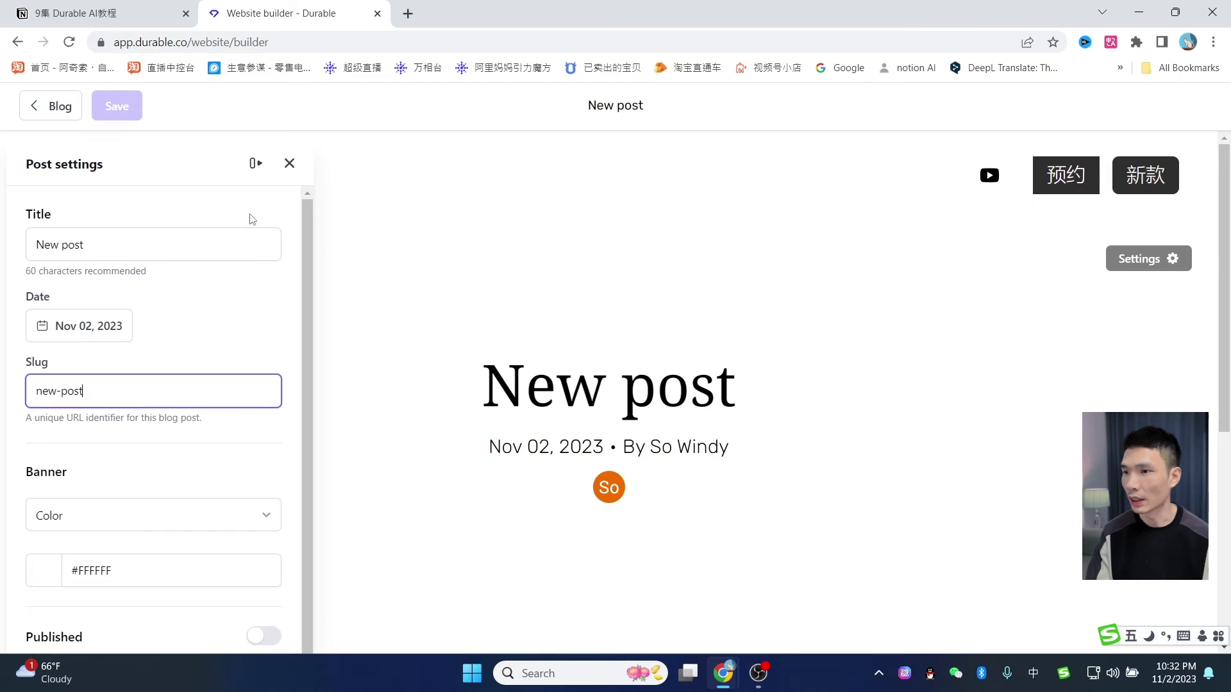
{"action": "left_click", "coordinate": [290, 160]}
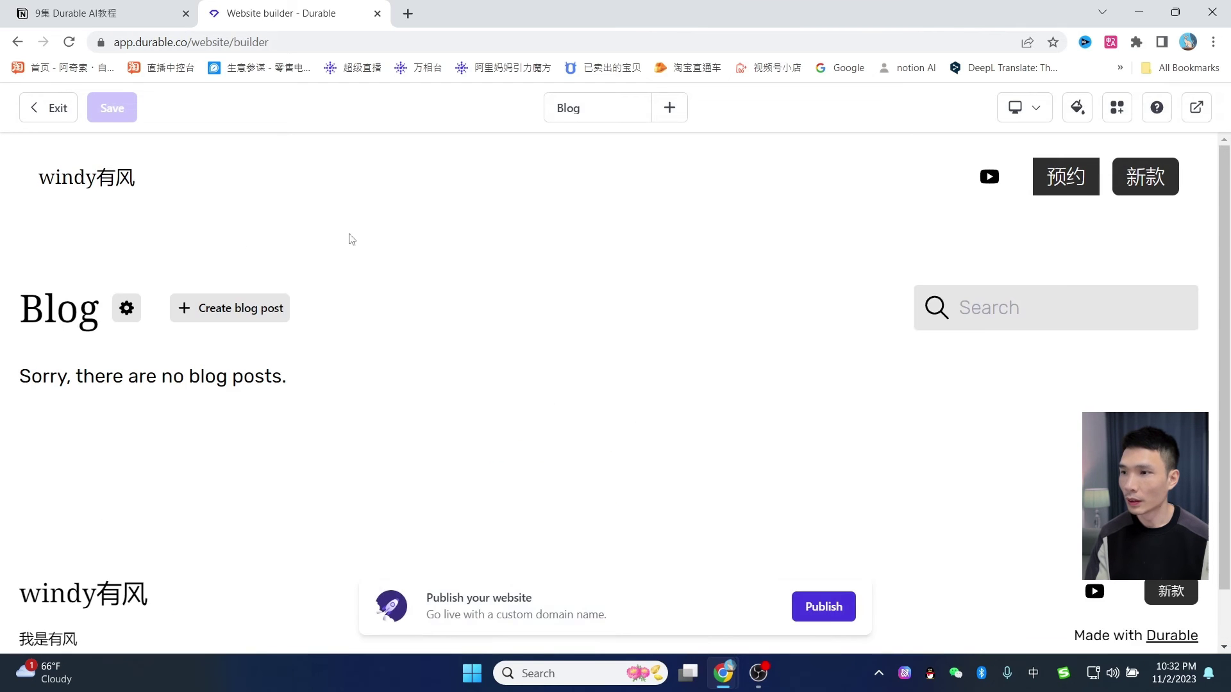
Look through the page templates available for adding to the website, from Blank page to About, and close the list without adding one
{"action": "left_click", "coordinate": [673, 116]}
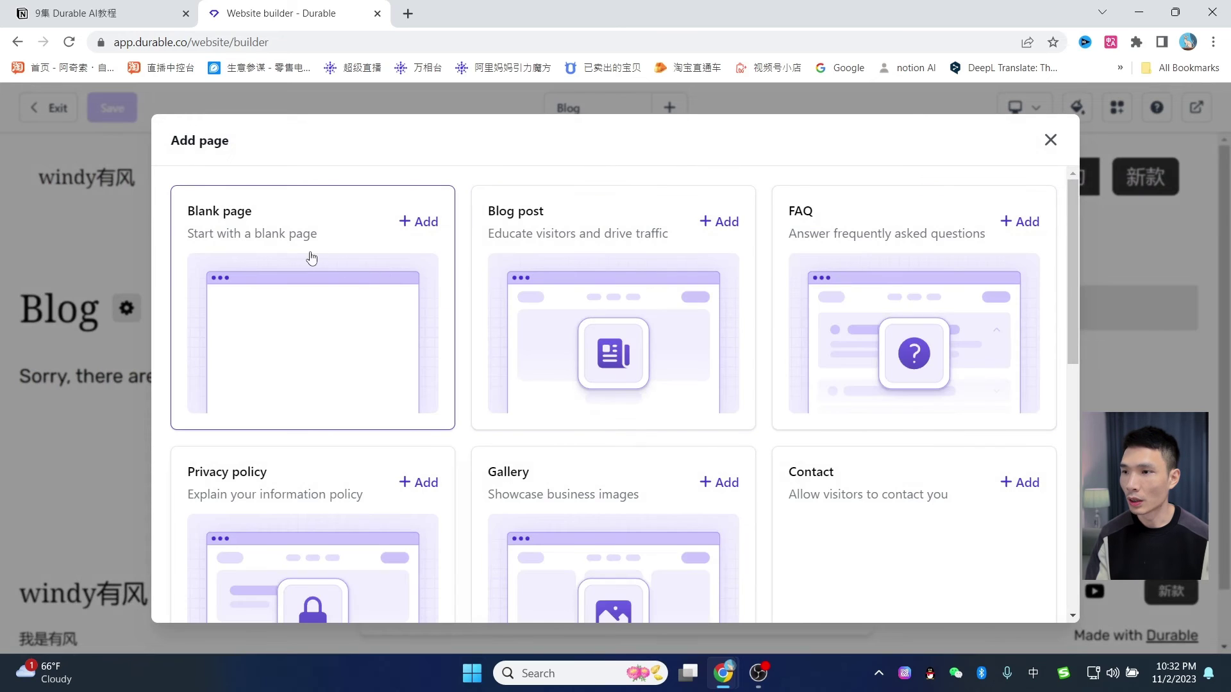
{"action": "scroll", "coordinate": [564, 262], "scroll_direction": "down", "scroll_amount": 3}
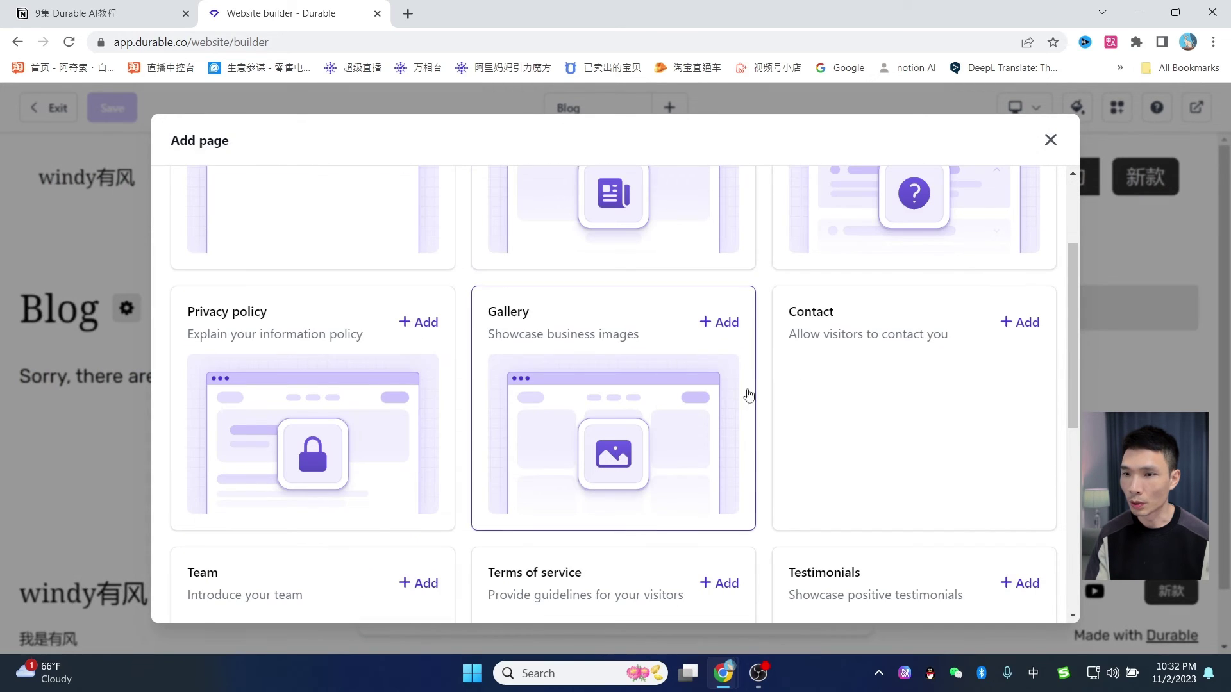
{"action": "scroll", "coordinate": [436, 343], "scroll_direction": "down", "scroll_amount": 5}
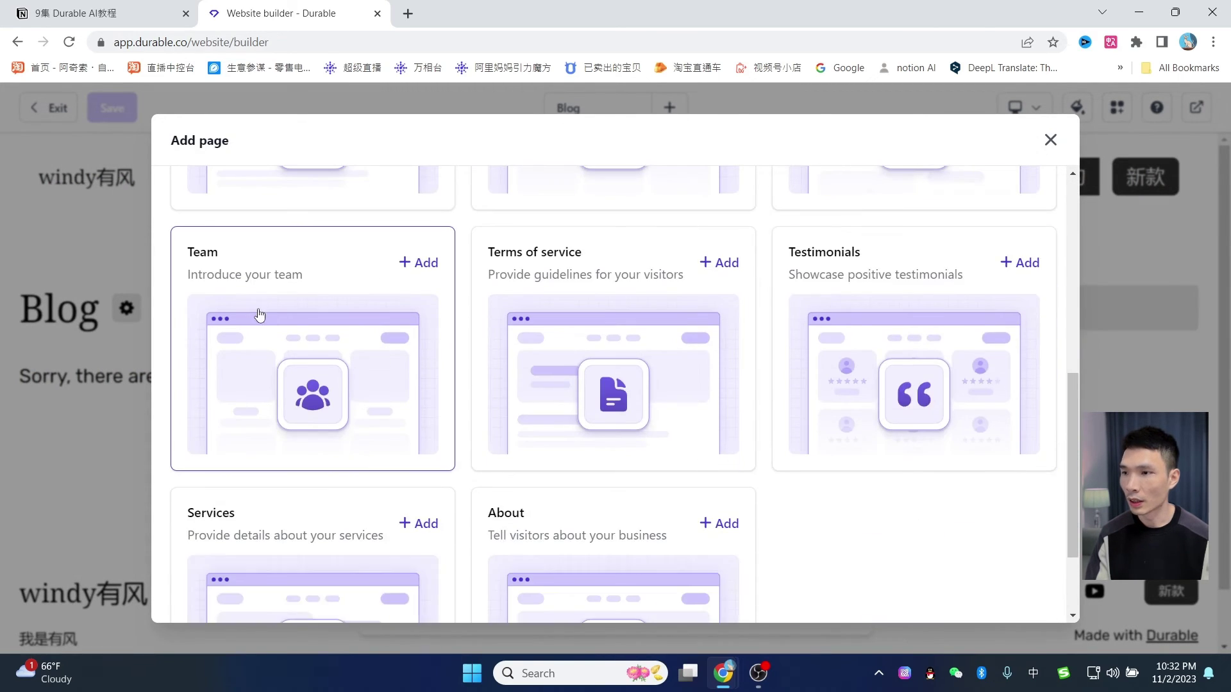
{"action": "scroll", "coordinate": [953, 314], "scroll_direction": "down", "scroll_amount": 1}
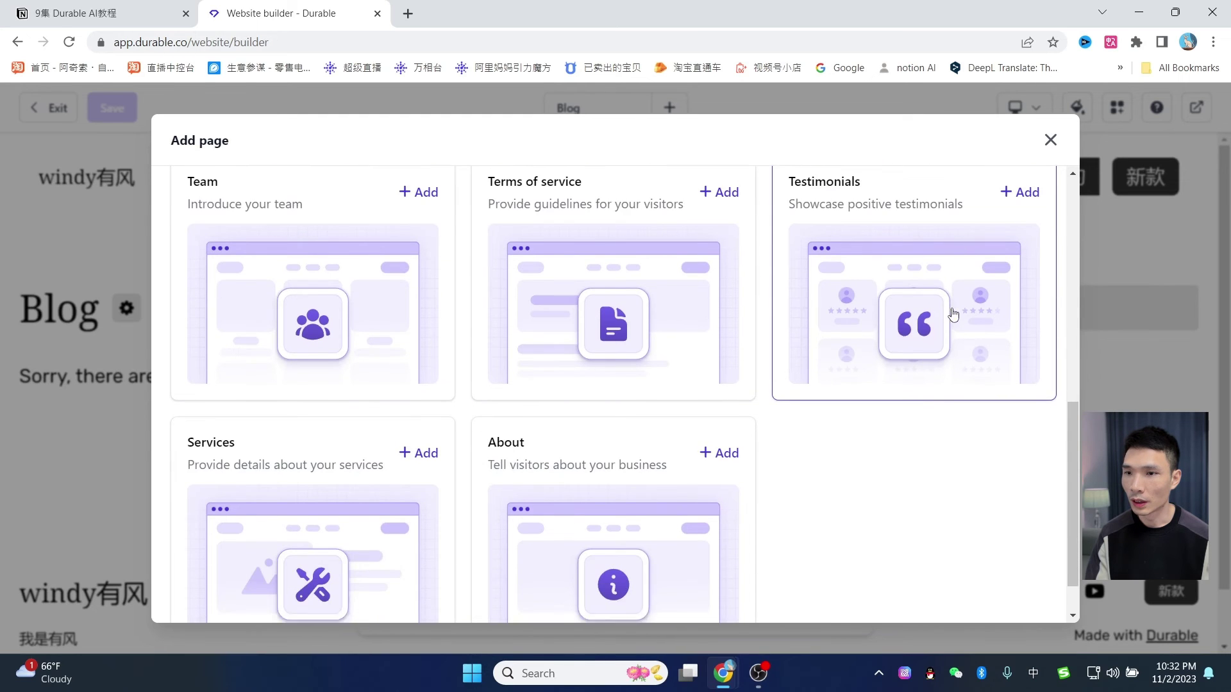
{"action": "scroll", "coordinate": [287, 494], "scroll_direction": "down", "scroll_amount": 1}
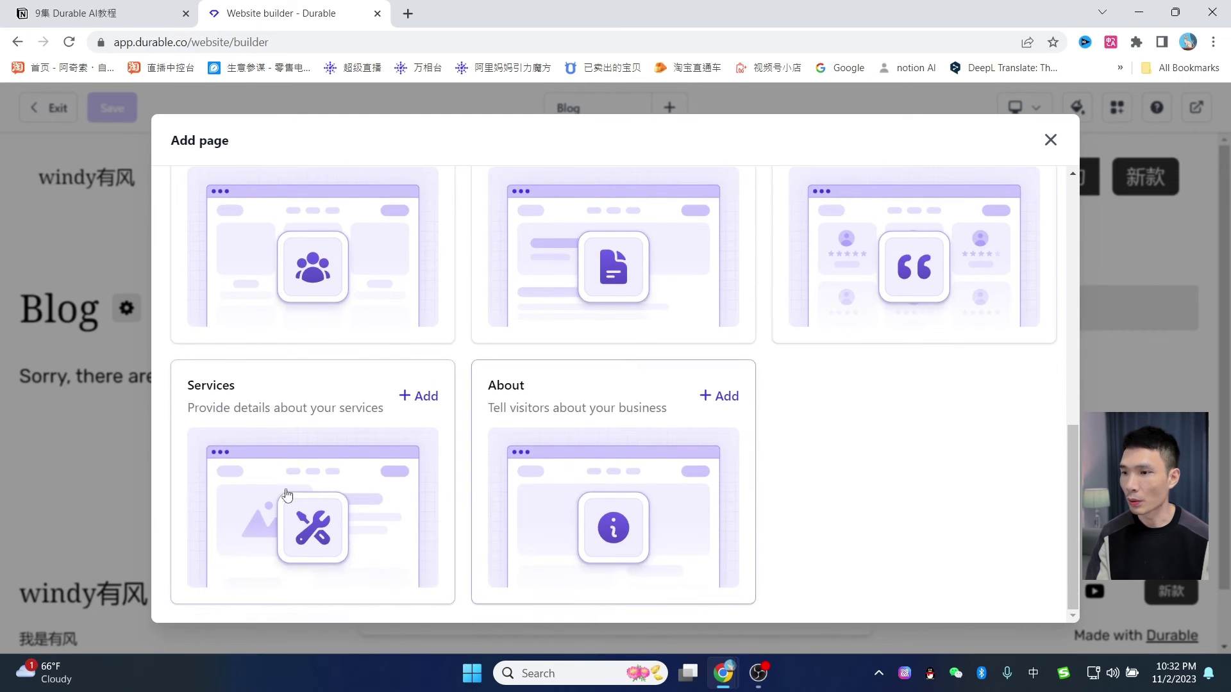
{"action": "scroll", "coordinate": [1003, 206], "scroll_direction": "up", "scroll_amount": 7}
{"action": "left_click", "coordinate": [1050, 140]}
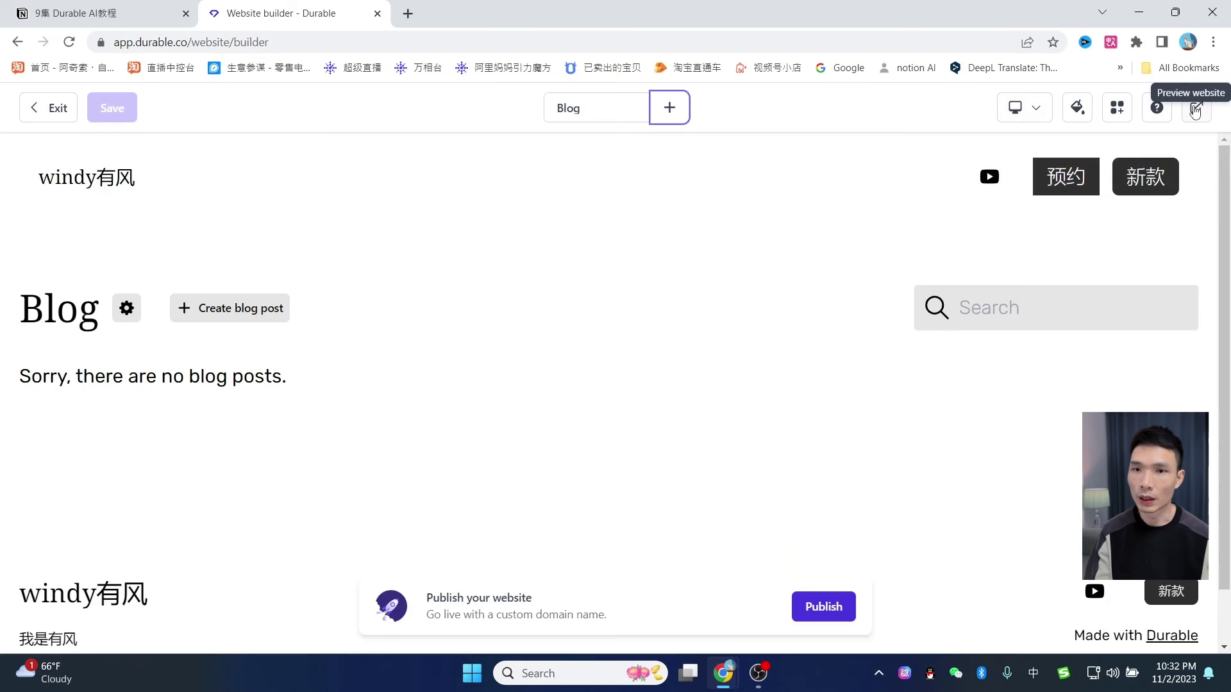
Preview the website at its windy3.mydurable.com address and return to the website builder
{"action": "left_click", "coordinate": [1201, 111]}
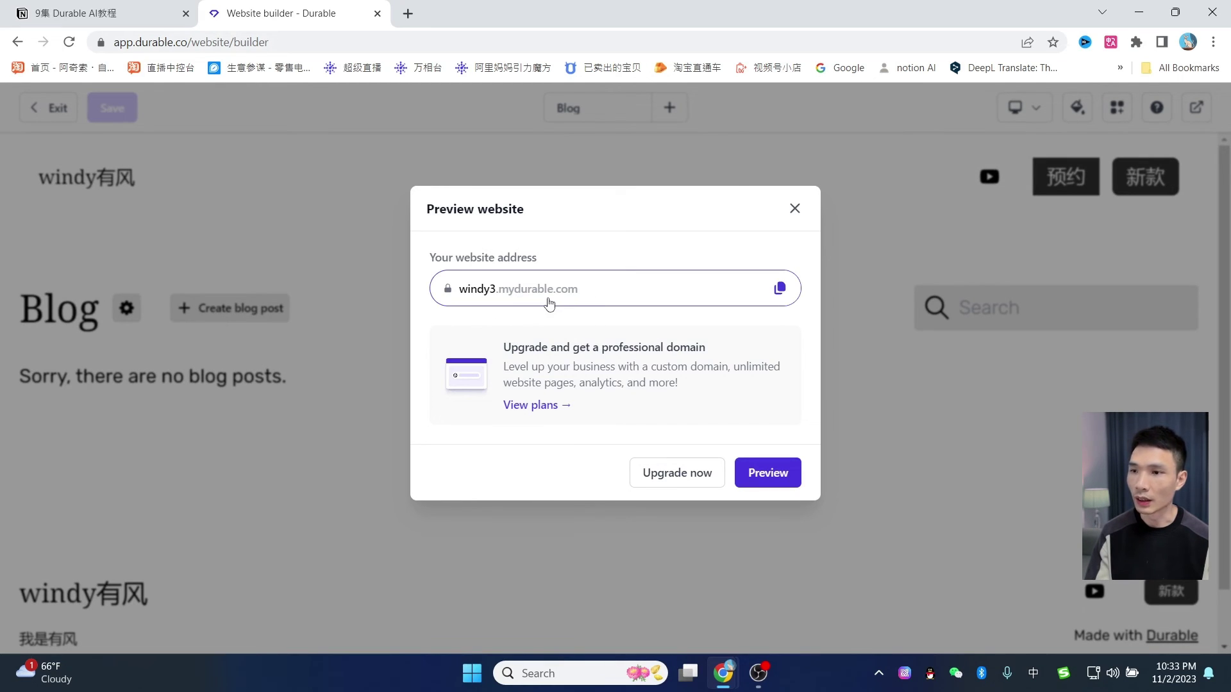
{"action": "left_click", "coordinate": [774, 478]}
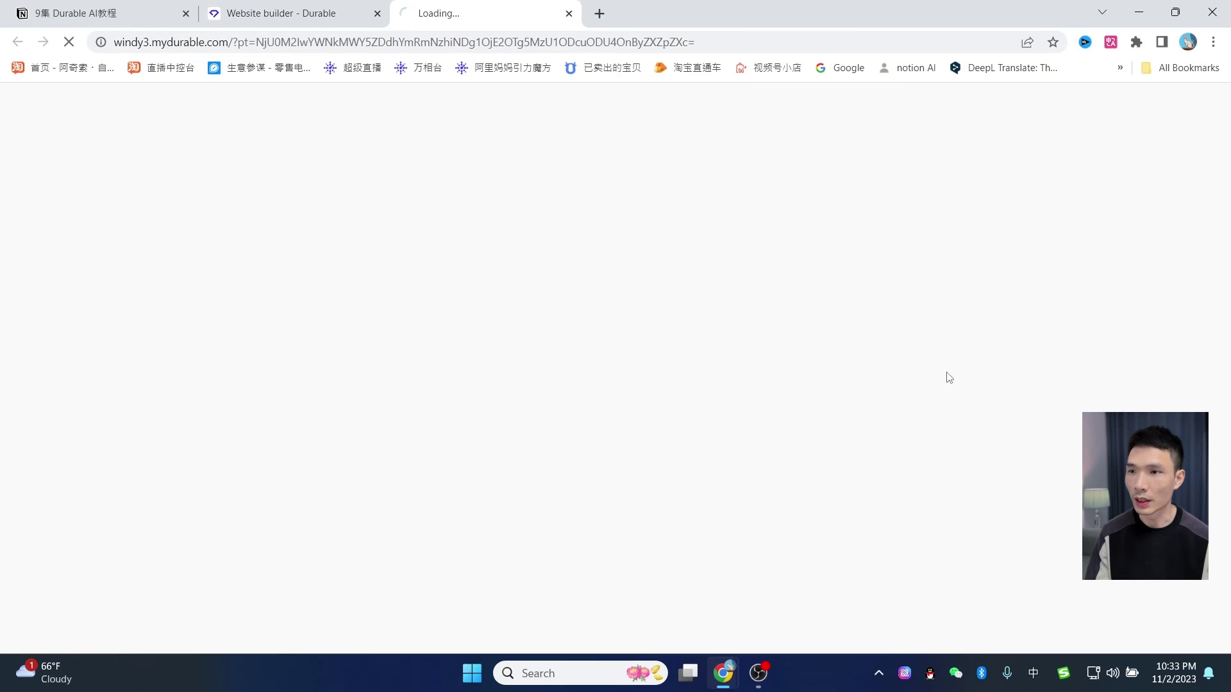
{"action": "left_click", "coordinate": [321, 13]}
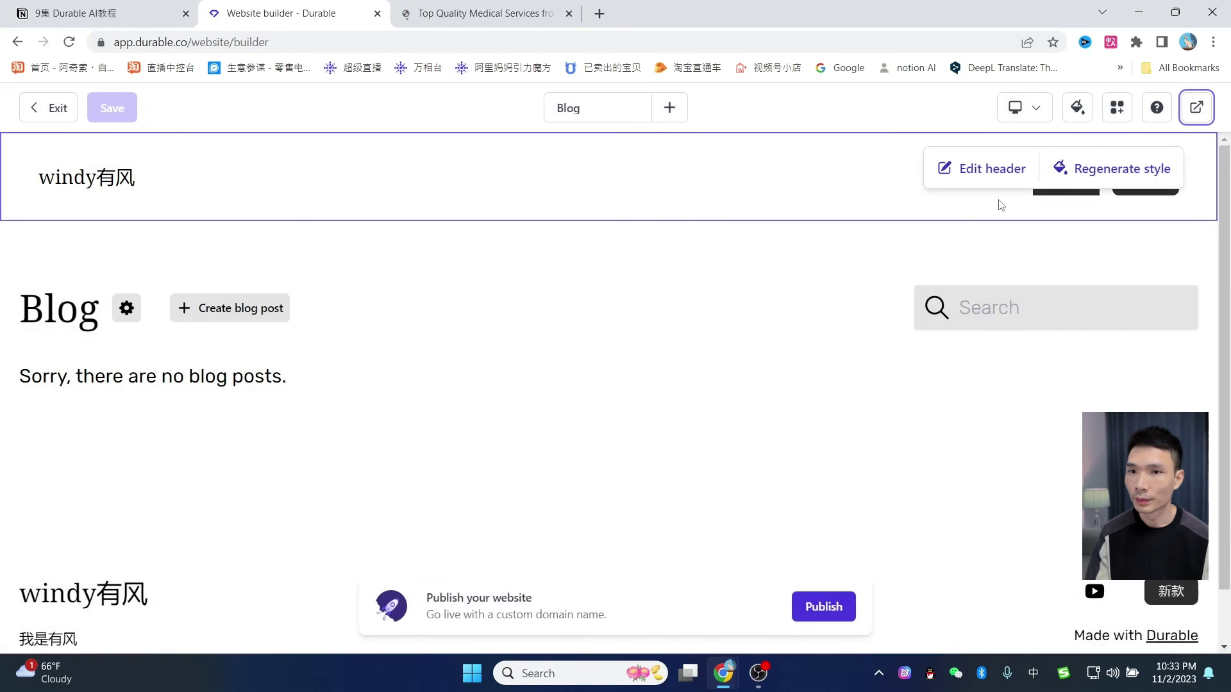
Try to add the premium Messenger Chat widget to the website and view the upgrade plans
{"action": "left_click", "coordinate": [1117, 109]}
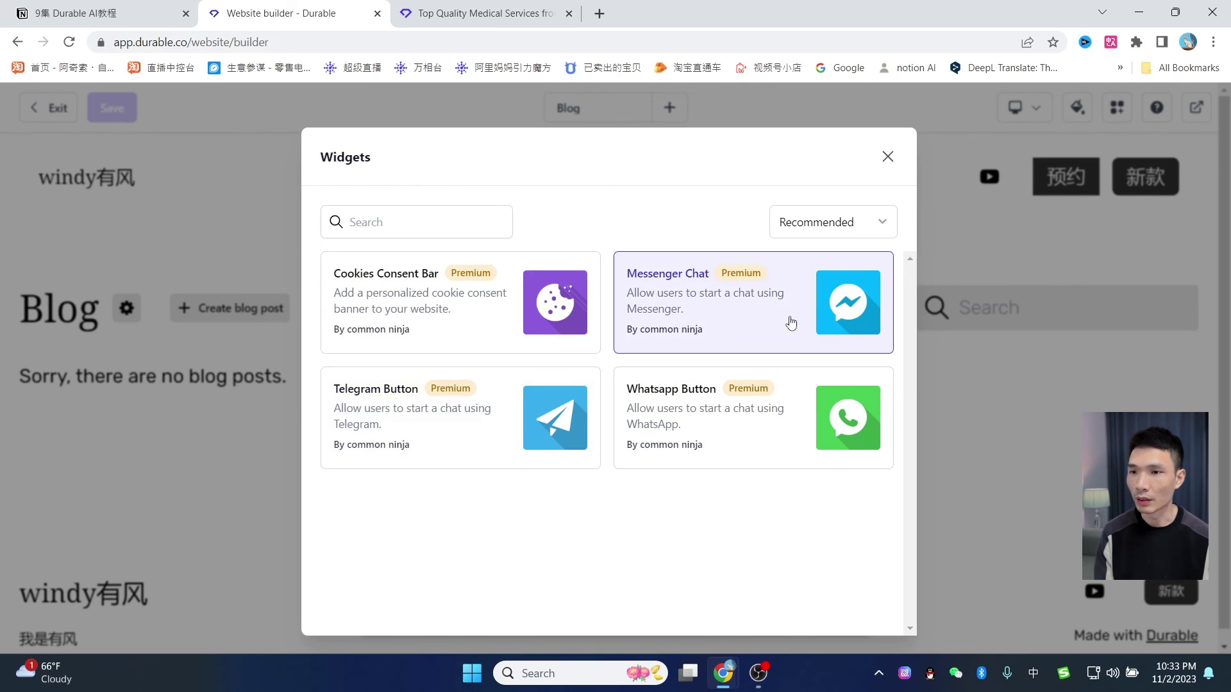
{"action": "left_click", "coordinate": [741, 309]}
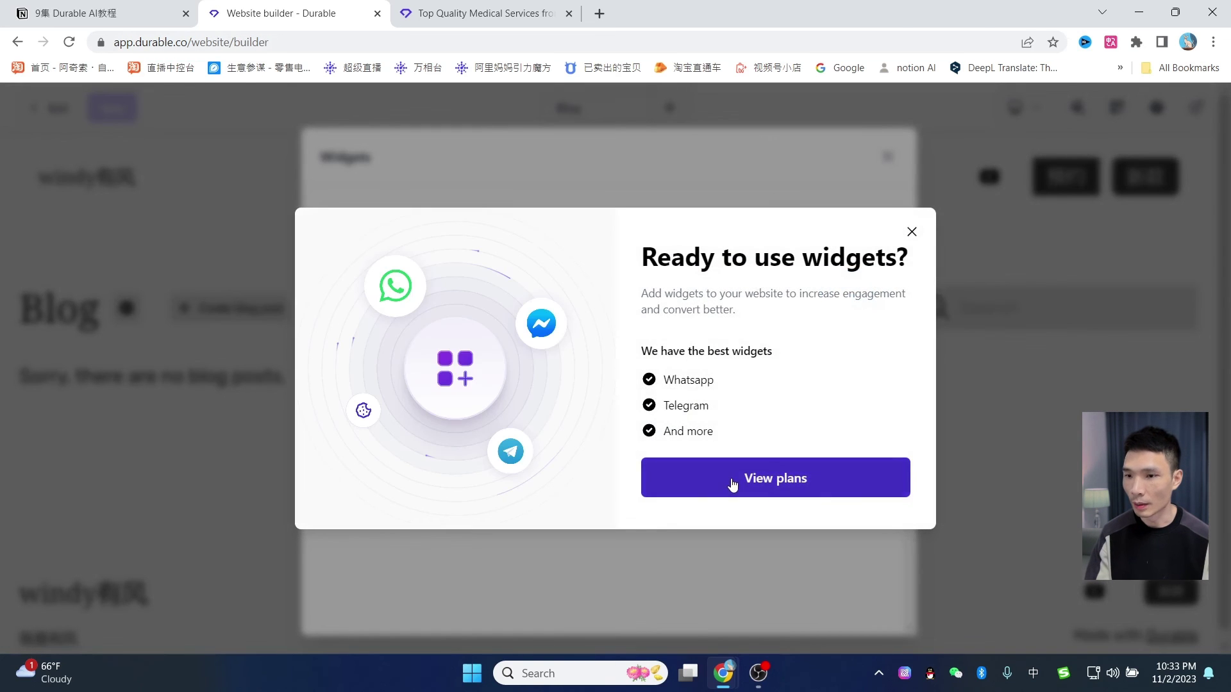
{"action": "left_click", "coordinate": [732, 485]}
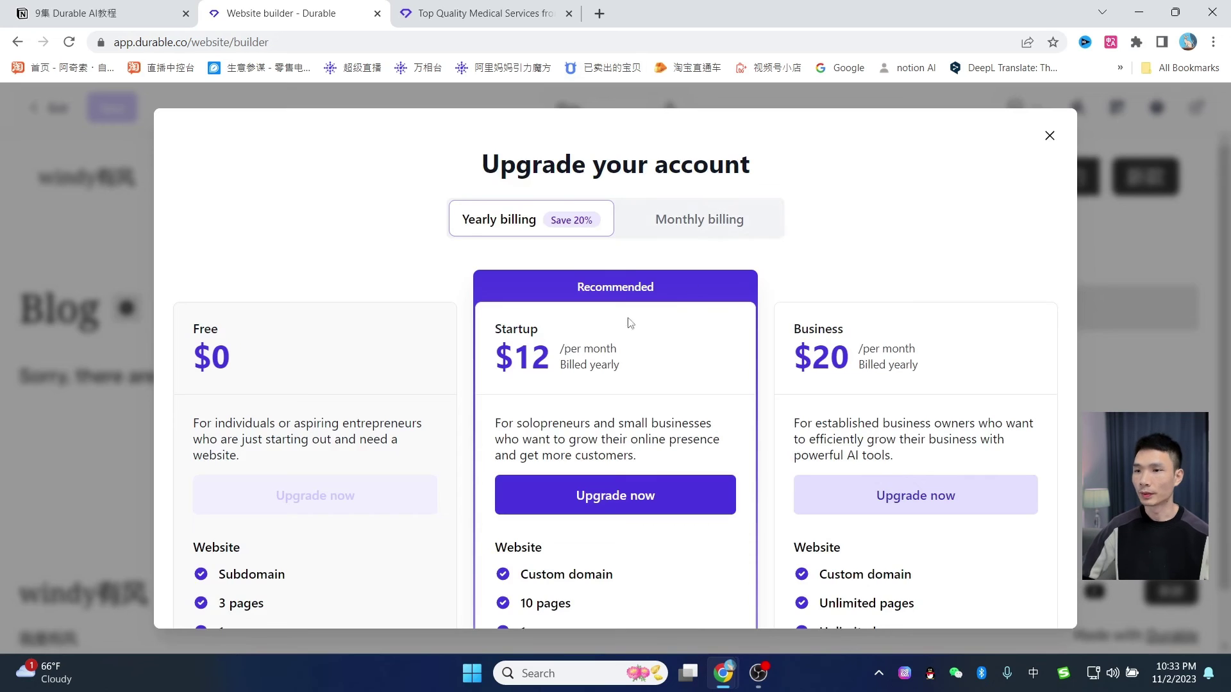
Compare the Free, Startup and Business plans, examining their domain, page, stock image, blog article, widget and CRM allowances
{"action": "scroll", "coordinate": [630, 322], "scroll_direction": "down", "scroll_amount": 2}
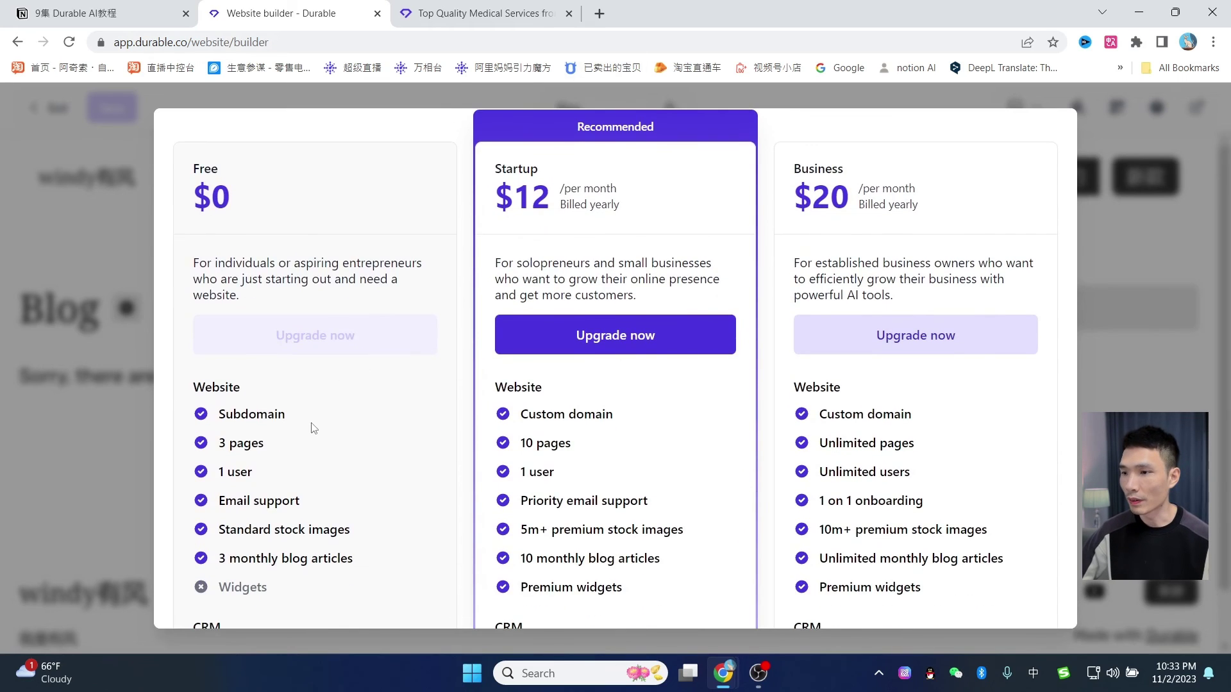
{"action": "scroll", "coordinate": [336, 466], "scroll_direction": "down", "scroll_amount": 1}
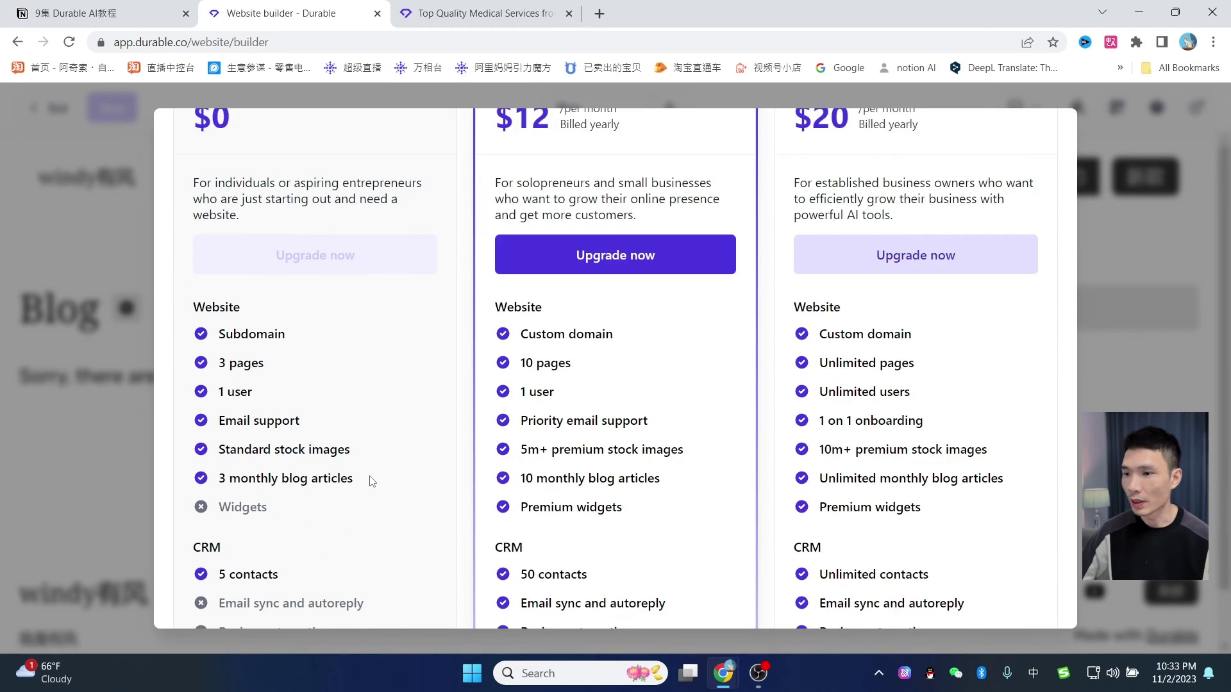
{"action": "left_click_drag", "start_coordinate": [370, 481], "coordinate": [201, 480]}
{"action": "scroll", "coordinate": [379, 459], "scroll_direction": "down", "scroll_amount": 2}
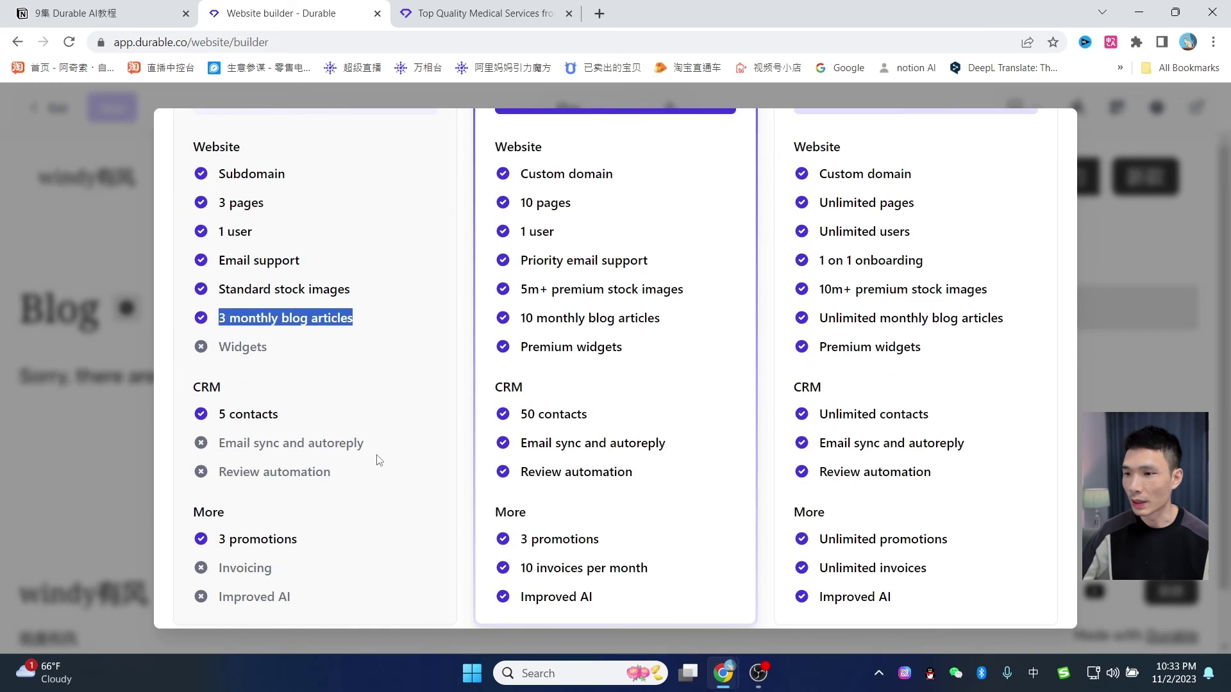
{"action": "scroll", "coordinate": [607, 433], "scroll_direction": "up", "scroll_amount": 4}
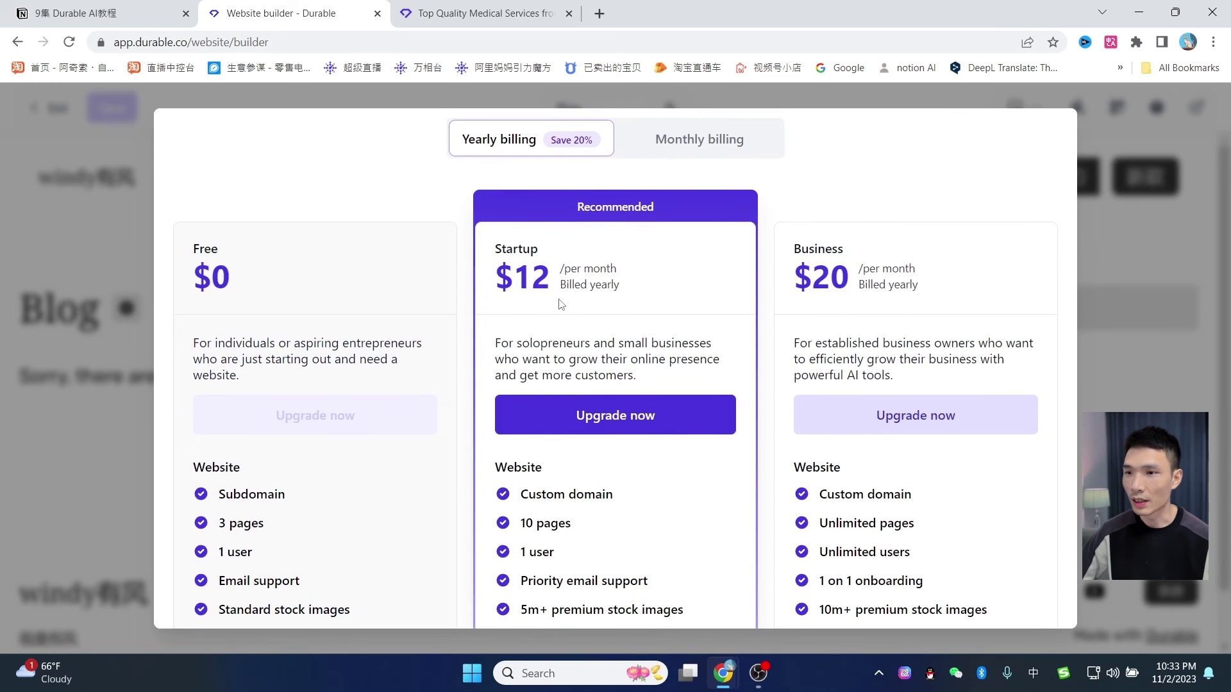
{"action": "scroll", "coordinate": [640, 318], "scroll_direction": "down", "scroll_amount": 2}
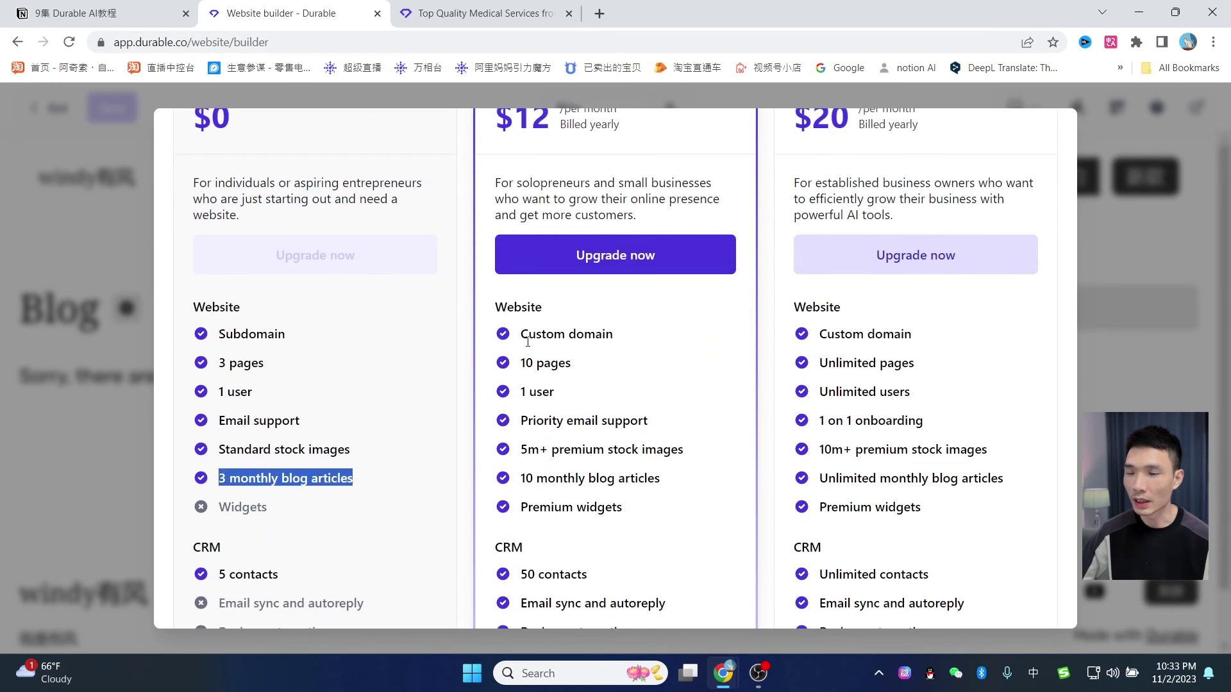
{"action": "left_click_drag", "start_coordinate": [528, 336], "coordinate": [657, 334]}
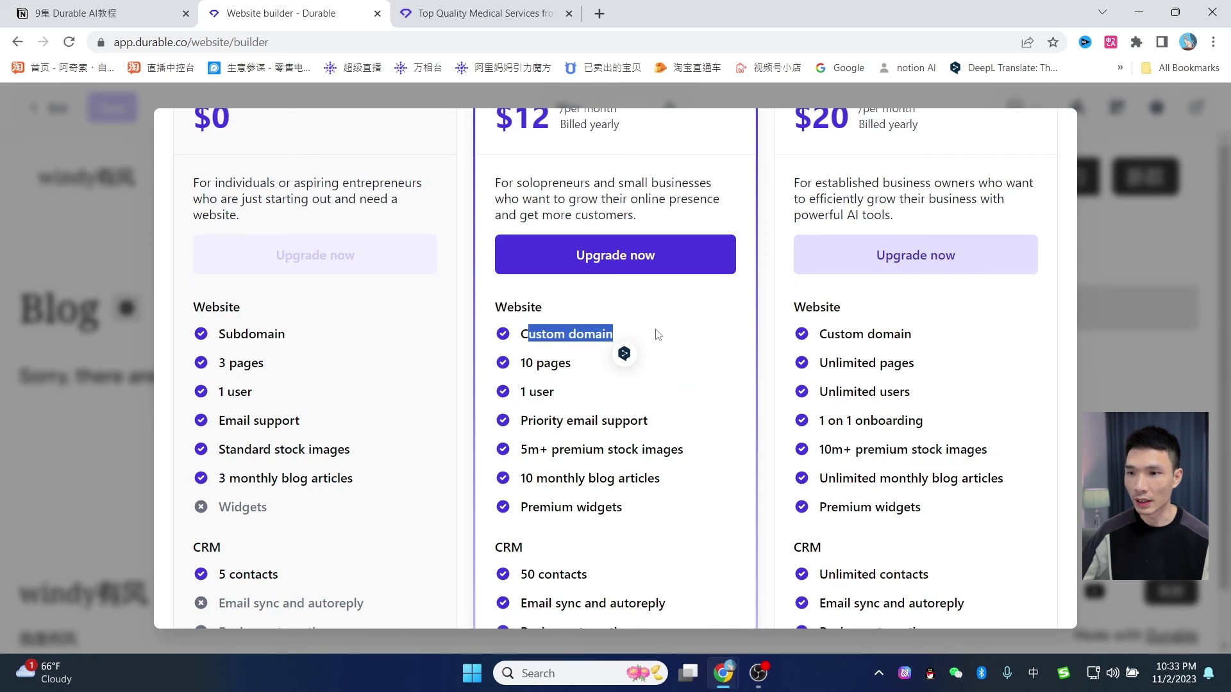
{"action": "scroll", "coordinate": [570, 393], "scroll_direction": "down", "scroll_amount": 1}
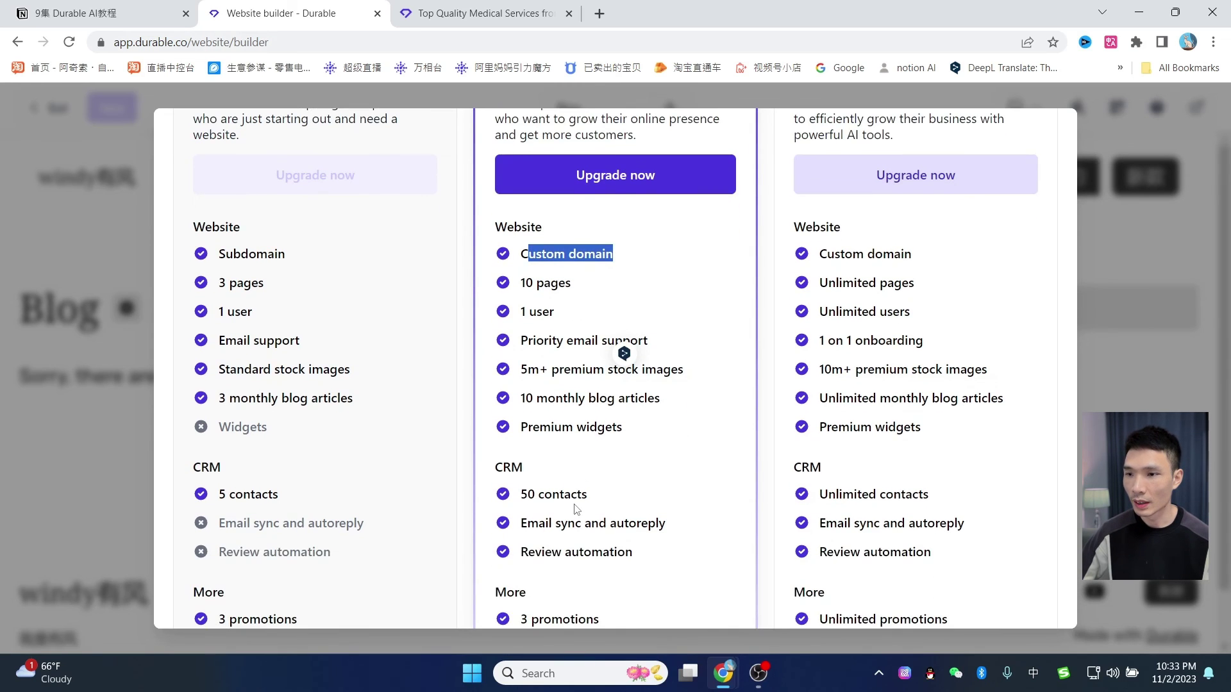
{"action": "left_click", "coordinate": [555, 390]}
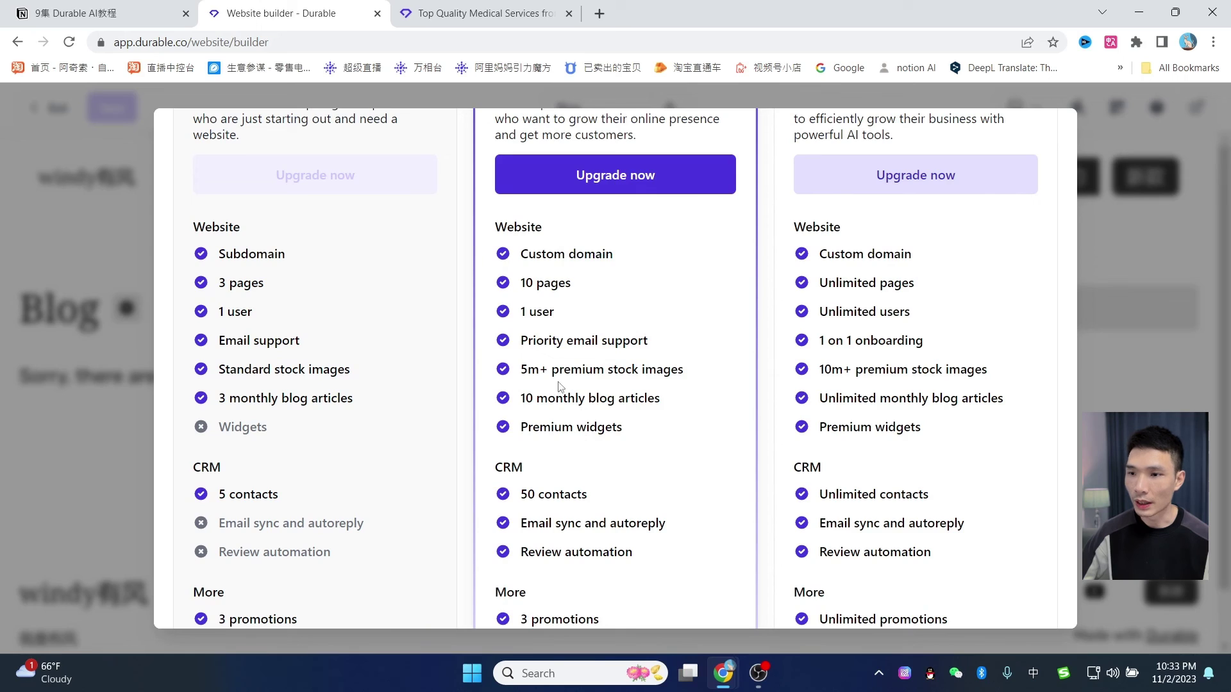
{"action": "left_click_drag", "start_coordinate": [609, 372], "coordinate": [684, 370]}
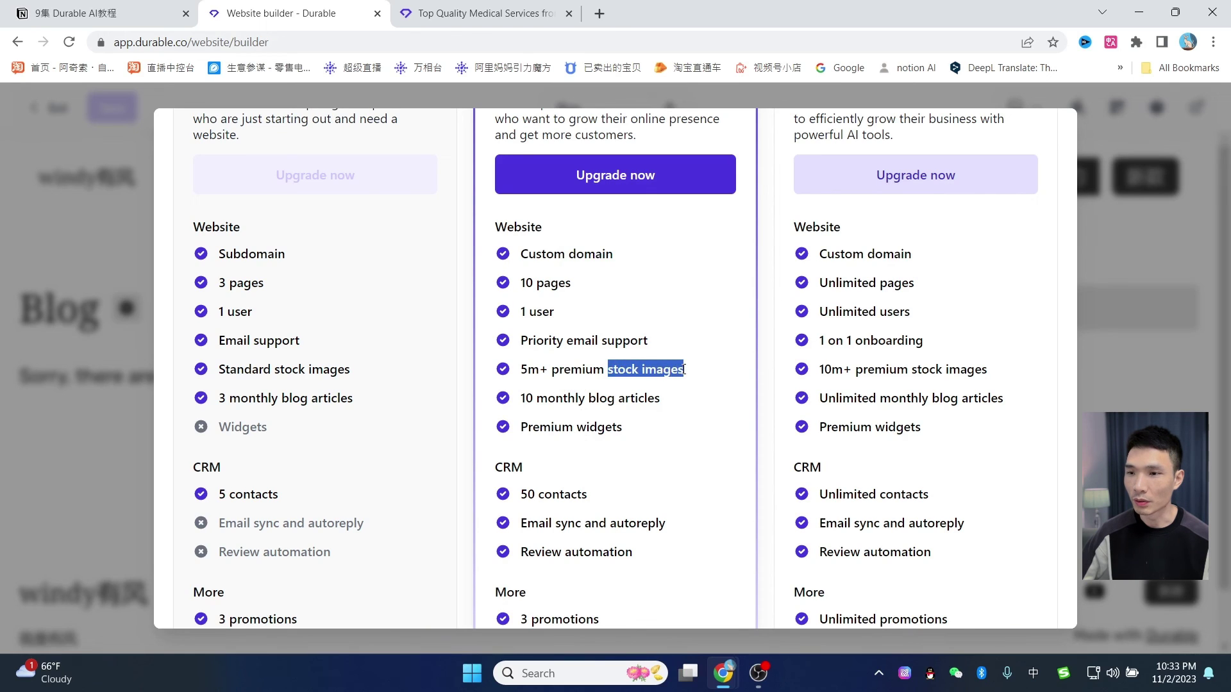
{"action": "left_click", "coordinate": [701, 300]}
{"action": "left_click_drag", "start_coordinate": [550, 383], "coordinate": [682, 369]}
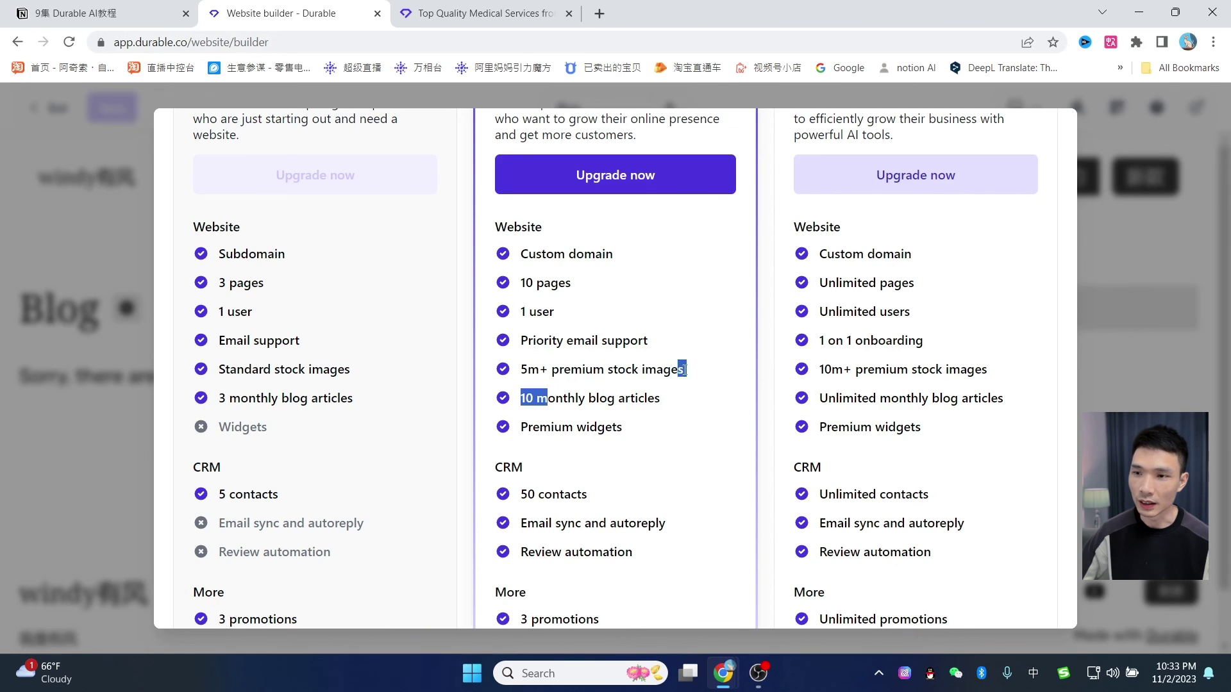
{"action": "left_click", "coordinate": [536, 384]}
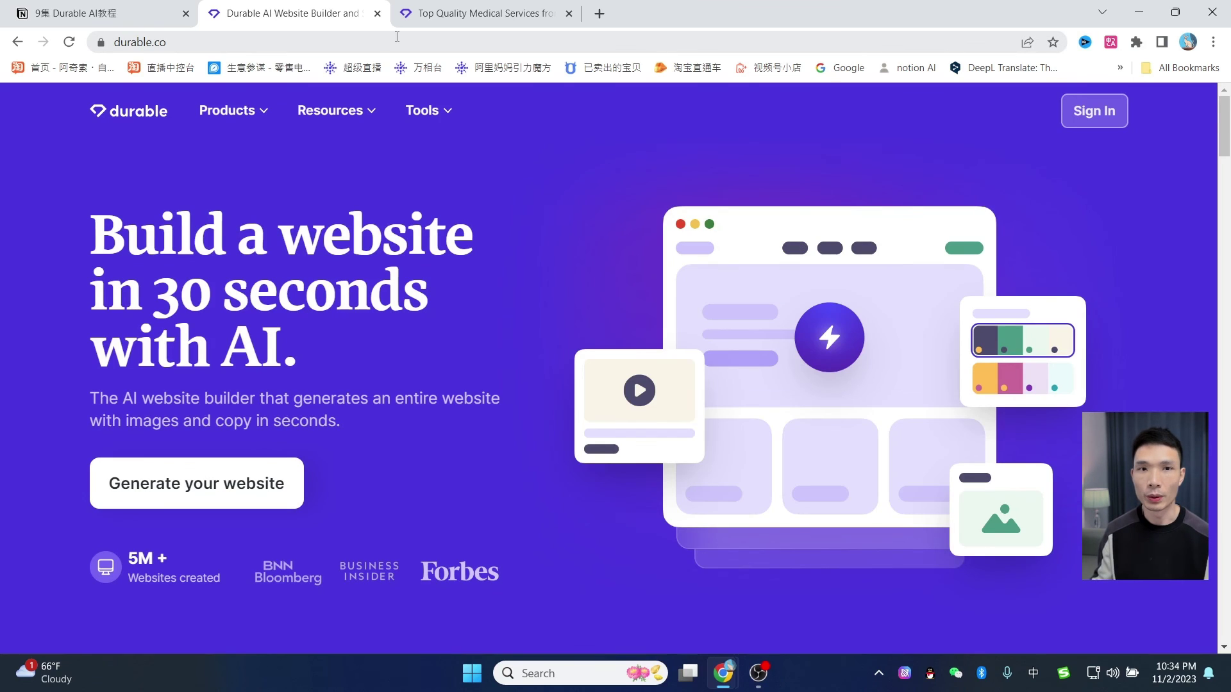